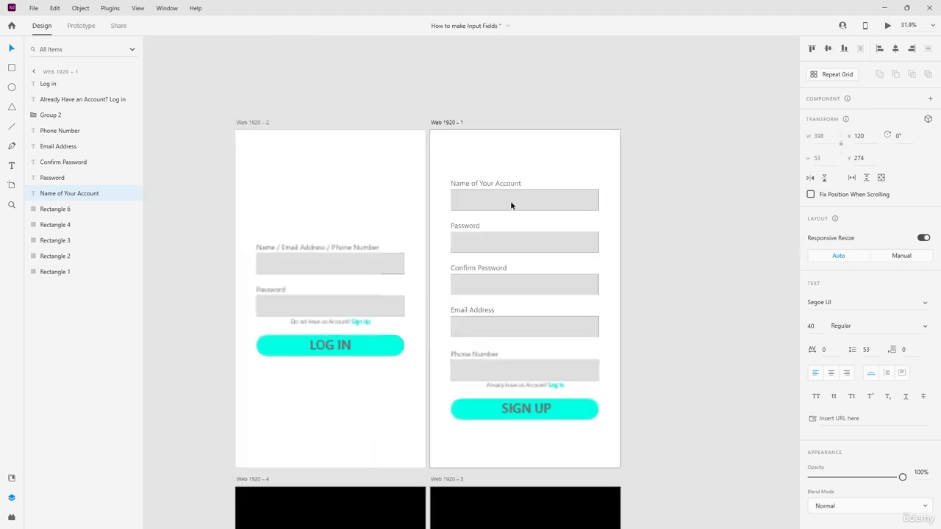
Step: Turn off the grid on the Web 1920 – 1 sign-up artboard
scroll(591, 320, "up", 1)
left_click(618, 308)
scroll(597, 498, "up", 1)
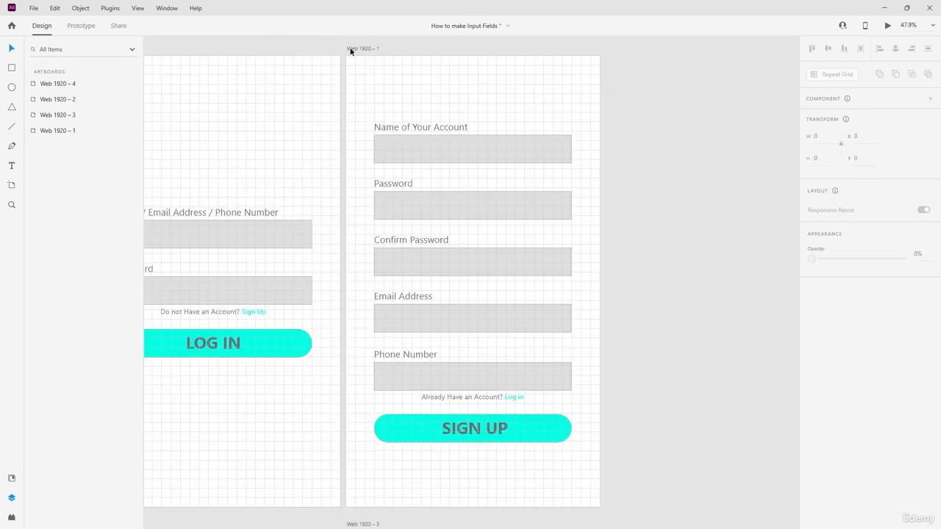
left_click(350, 47)
left_click(810, 360)
left_click(622, 298)
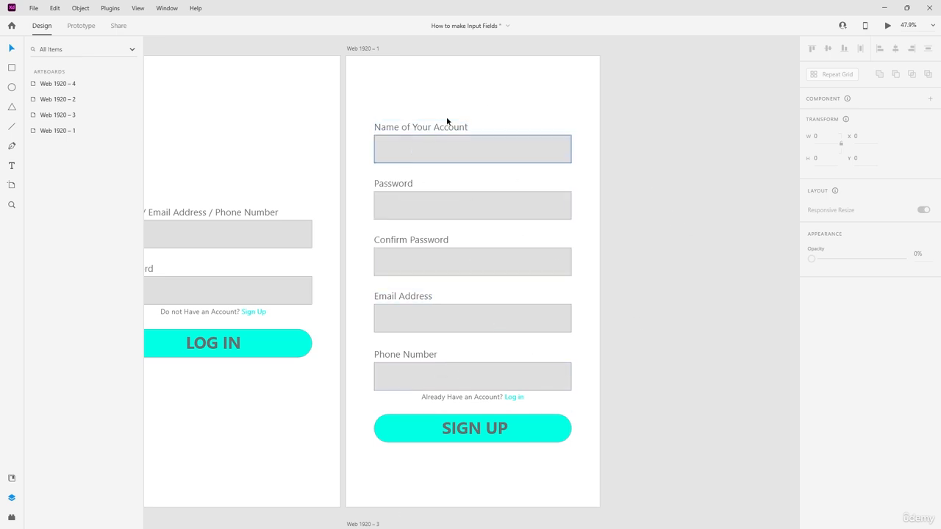
left_click(402, 127)
left_click(508, 115)
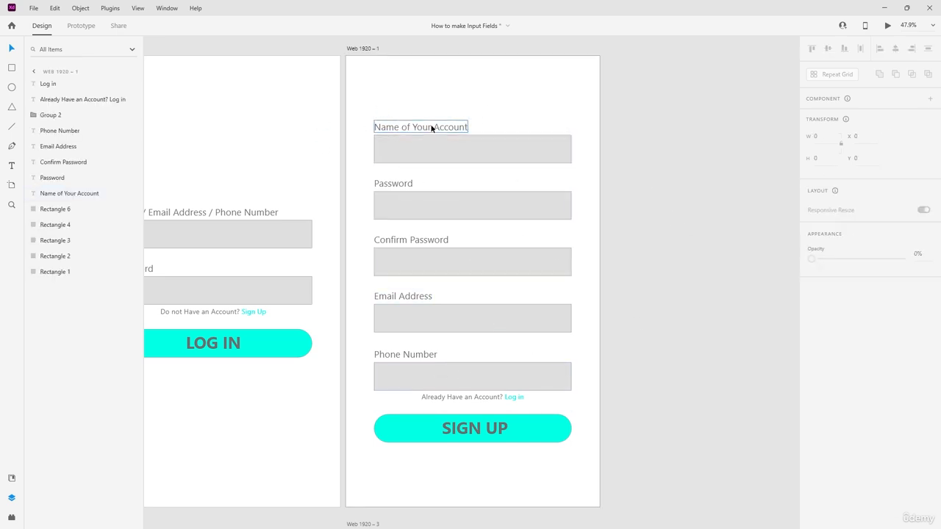
left_click(409, 153)
left_click(494, 108)
left_click(468, 154)
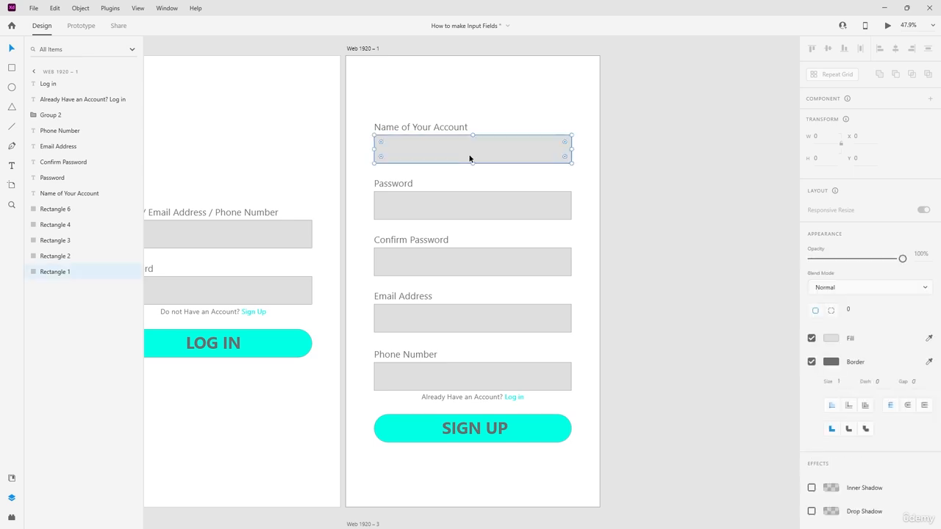
left_click(517, 115)
Step: Convert the rectangle under "Name of Your Account" into a component and add a new state to it
left_click(488, 150)
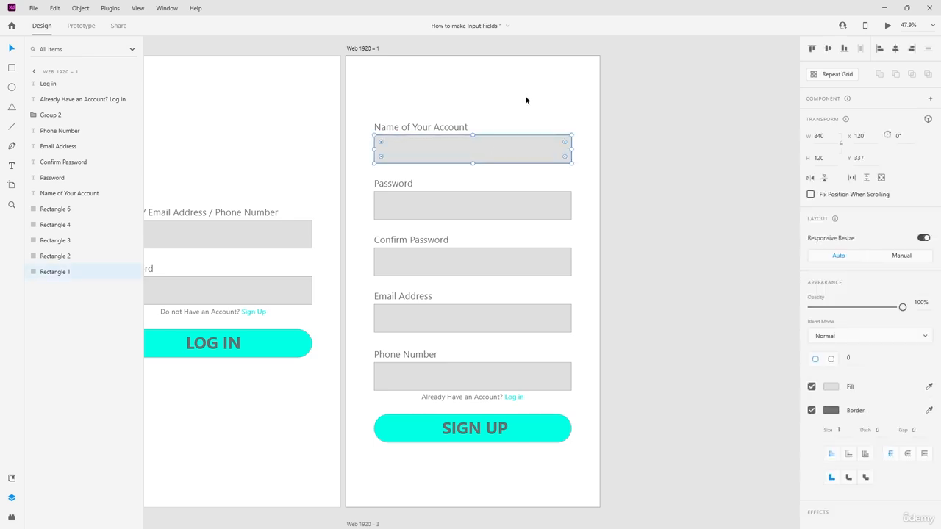
left_click(929, 100)
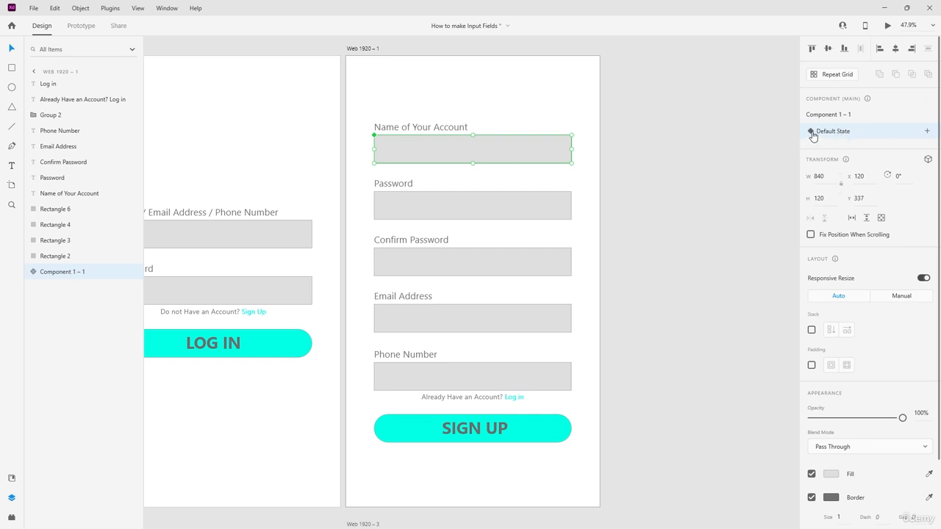
left_click(927, 131)
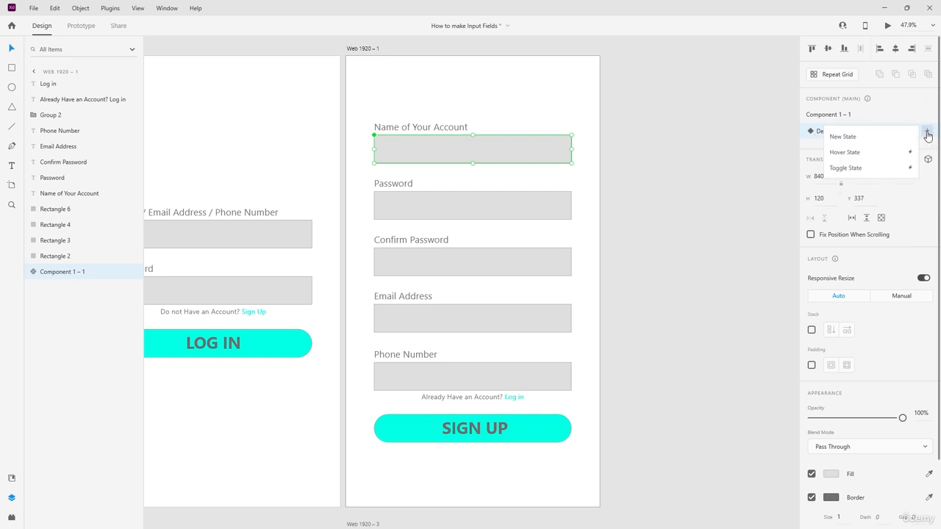
left_click(859, 141)
left_click(805, 152)
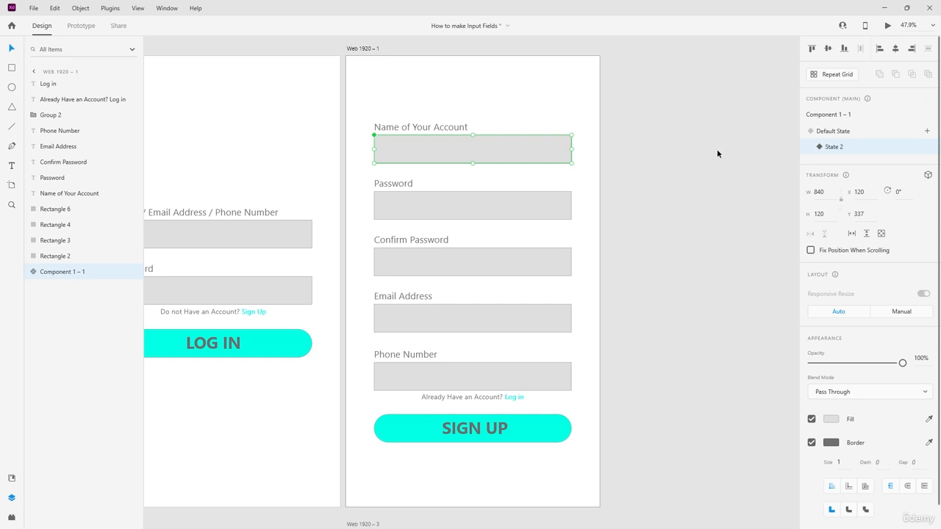
Step: Try moving the account-name field component in State 2 and in the default state, undoing each change
mouse_move(488, 148)
left_mouse_down()
mouse_move(540, 181)
mouse_move(479, 152)
mouse_move(491, 152)
left_mouse_up()
key("ctrl+z")
left_click_drag(373, 136, 342, 147)
key("ctrl+z")
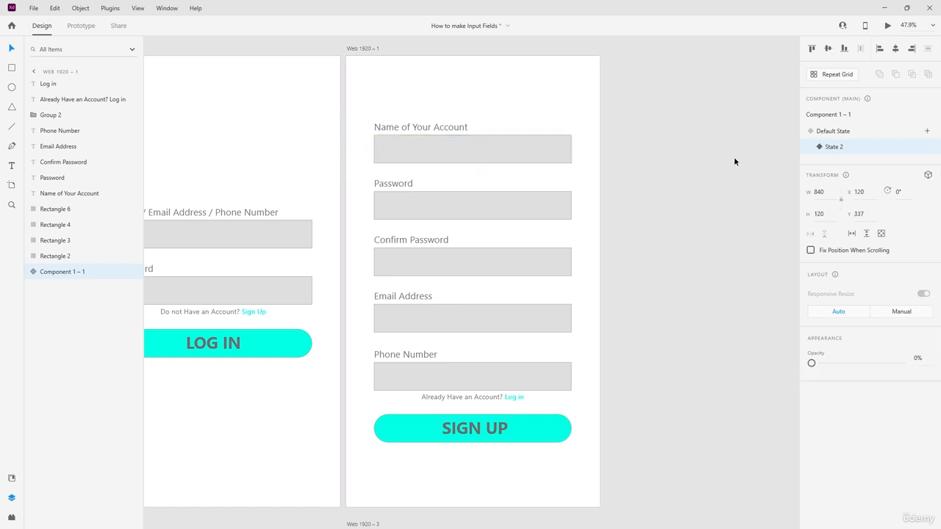
left_click(733, 161)
left_click(514, 143)
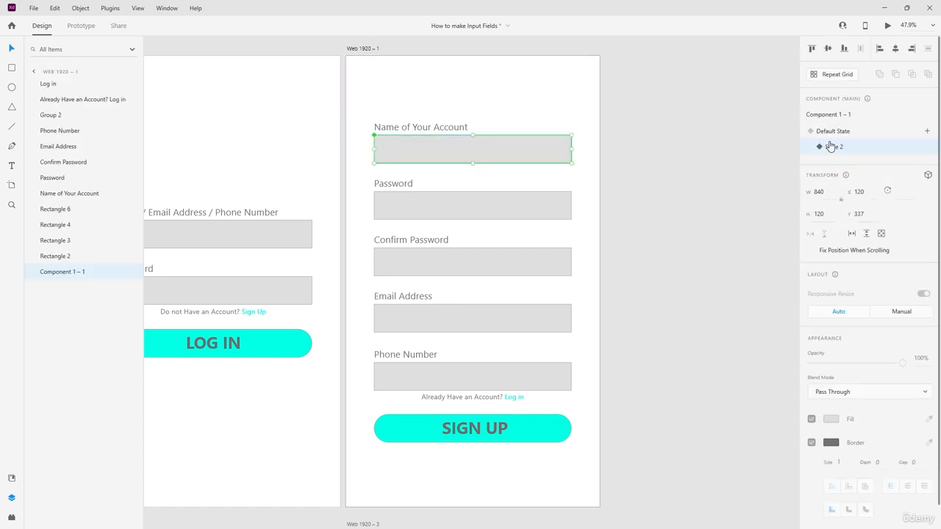
left_click(839, 133)
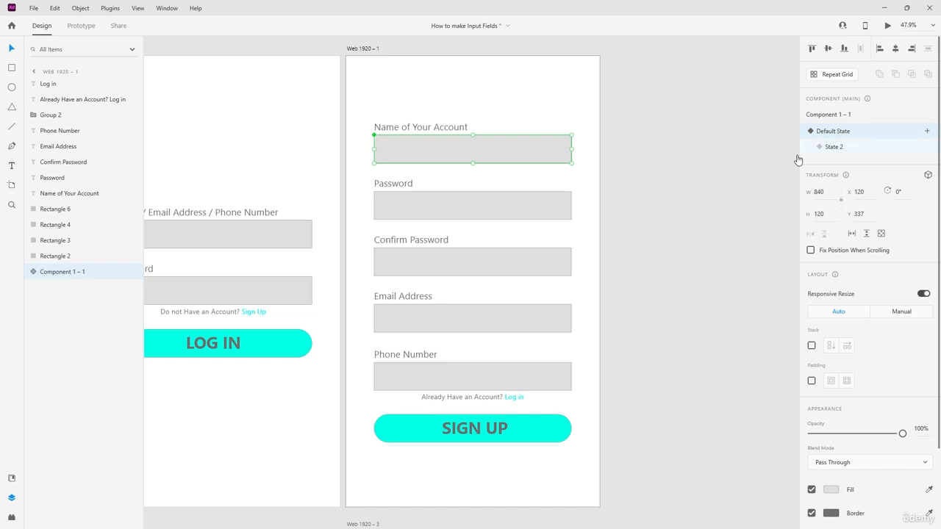
left_click_drag(470, 152, 631, 181)
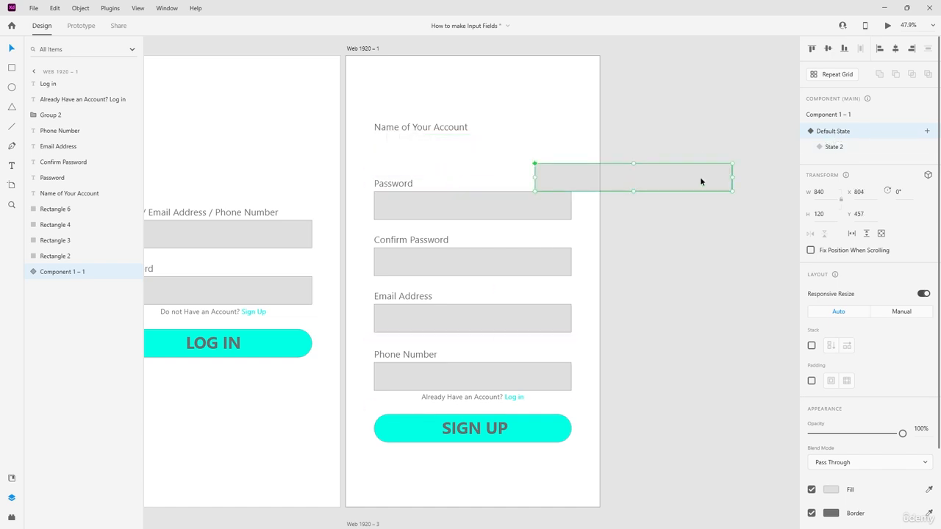
key("ctrl+z")
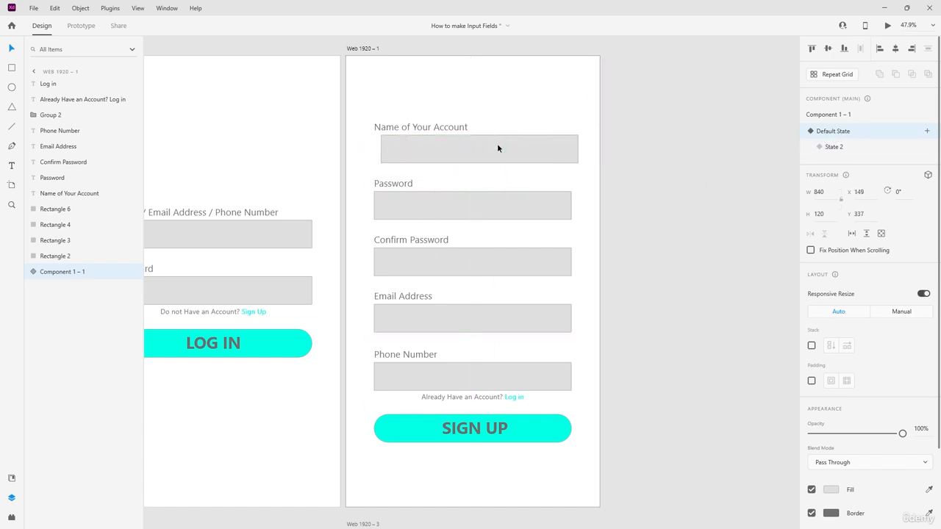
Step: Compare the properties of the default state and State 2 of the account-name field component
left_click(831, 152)
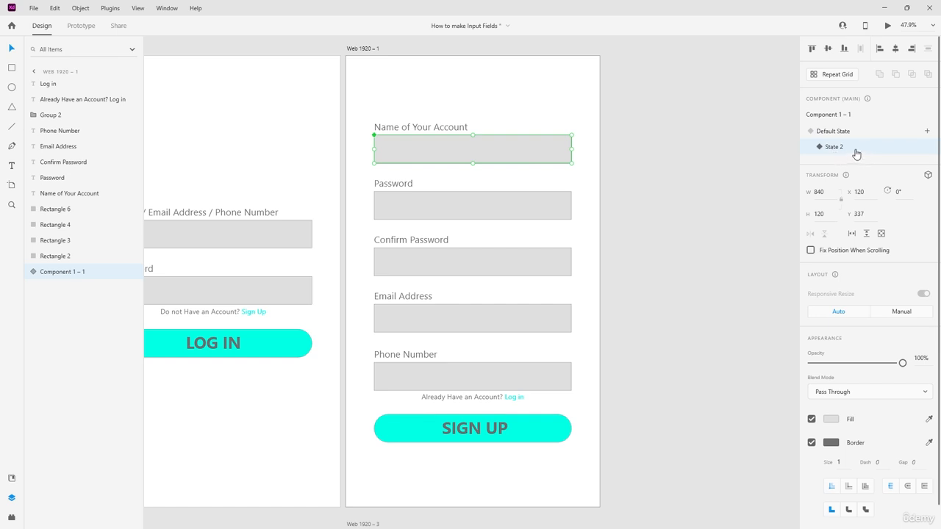
left_click(839, 134)
left_click(836, 146)
left_click(843, 132)
left_click(842, 148)
left_click(845, 133)
left_click(840, 147)
scroll(898, 297, "down", 2)
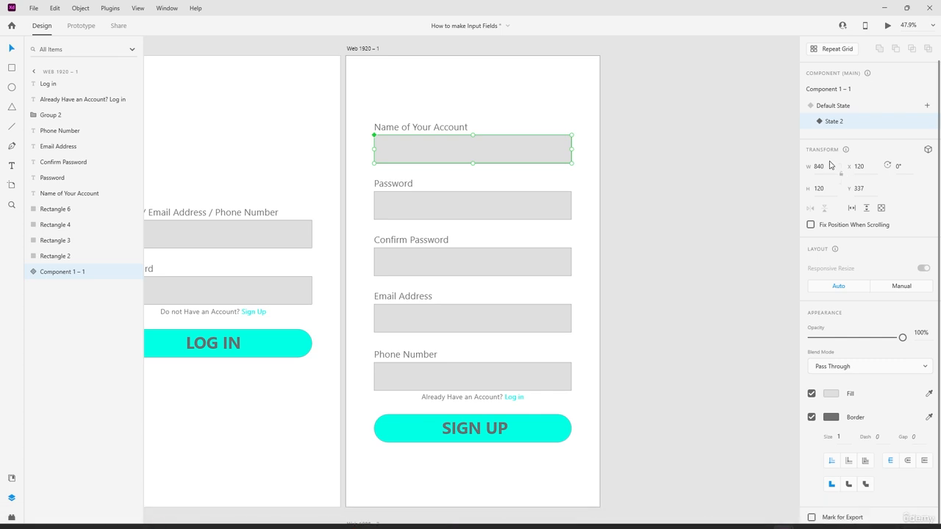
left_click(834, 112)
scroll(880, 366, "down", 3)
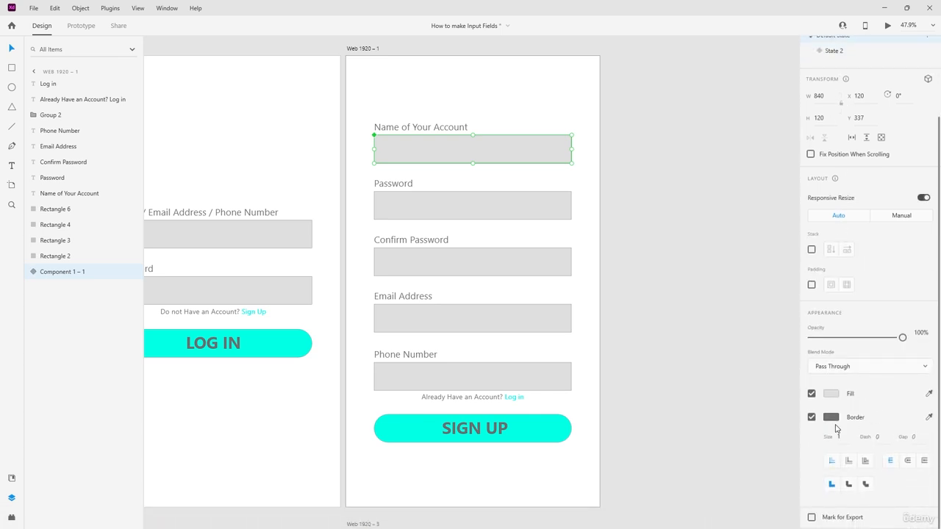
left_click(832, 53)
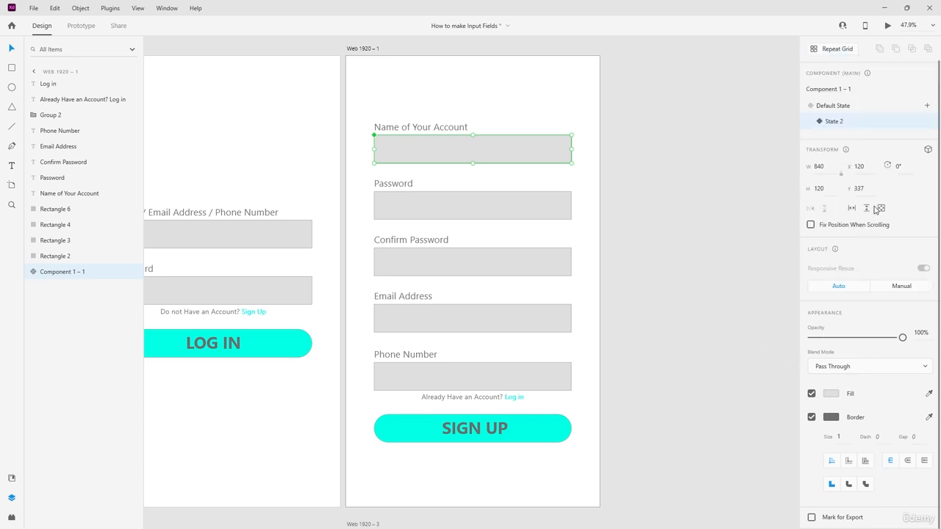
Step: Undo the added state and the component conversion of the account-name field
key("ctrl+z")
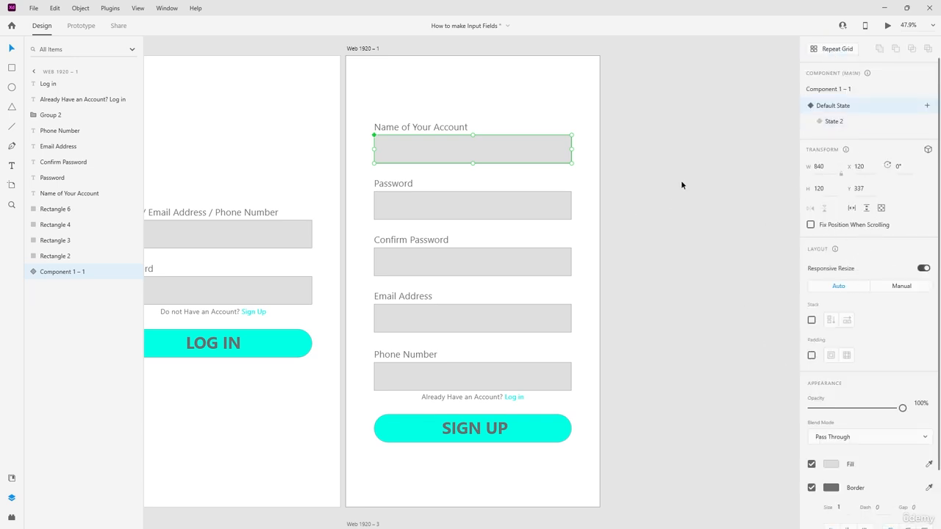
key("ctrl+shift+z")
key("ctrl+z")
key("ctrl+shift+z")
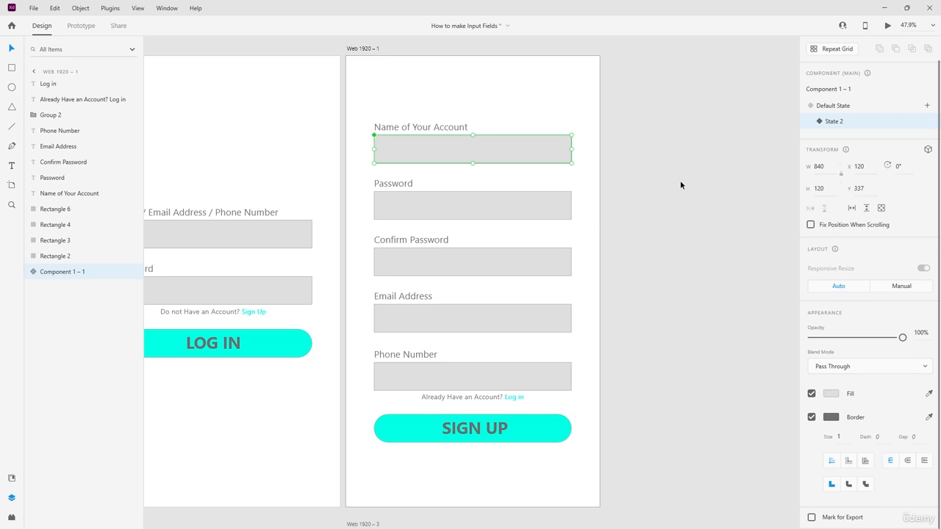
key("ctrl+z")
key("ctrl+shift+z")
key("ctrl+z")
key("ctrl+shift+z")
key("ctrl+z")
key("ctrl+z")
key("ctrl+z")
key("ctrl+z")
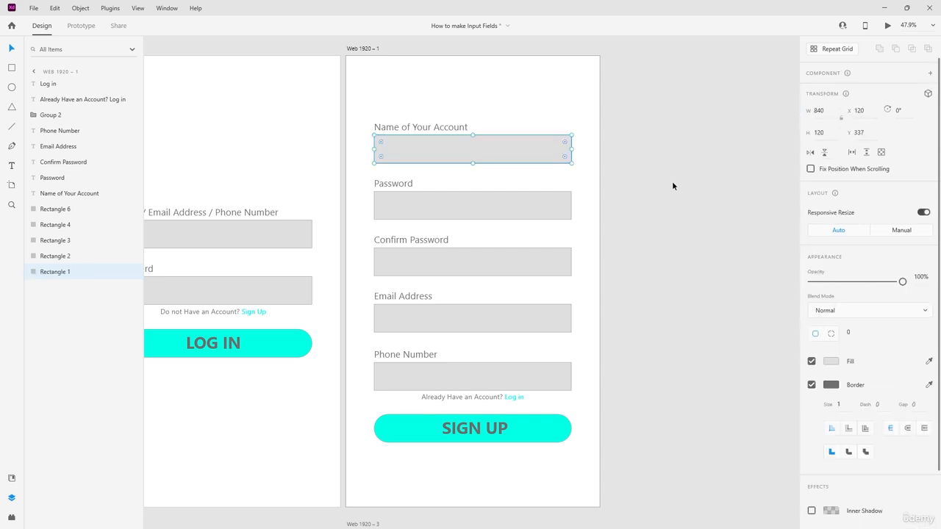
scroll(672, 183, "up", 1)
left_click(658, 200)
left_click(473, 195)
left_click(700, 212)
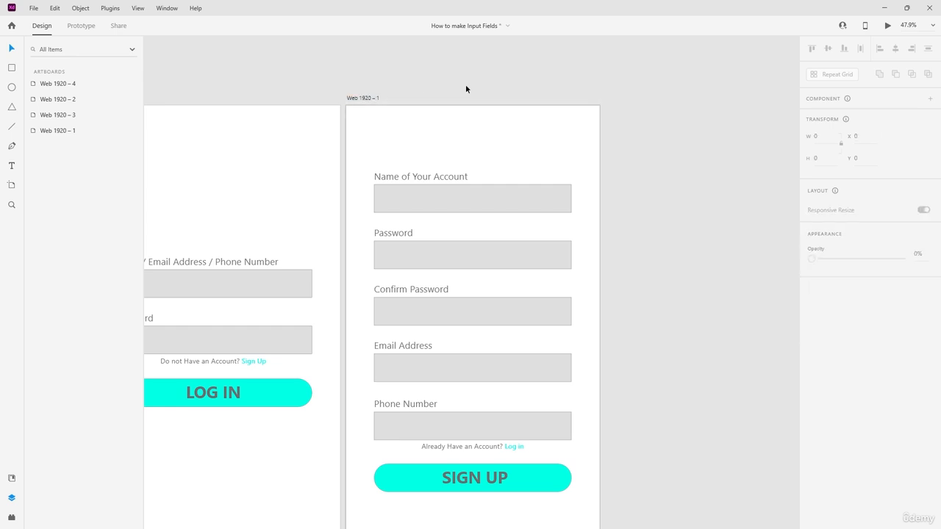
left_click(423, 178)
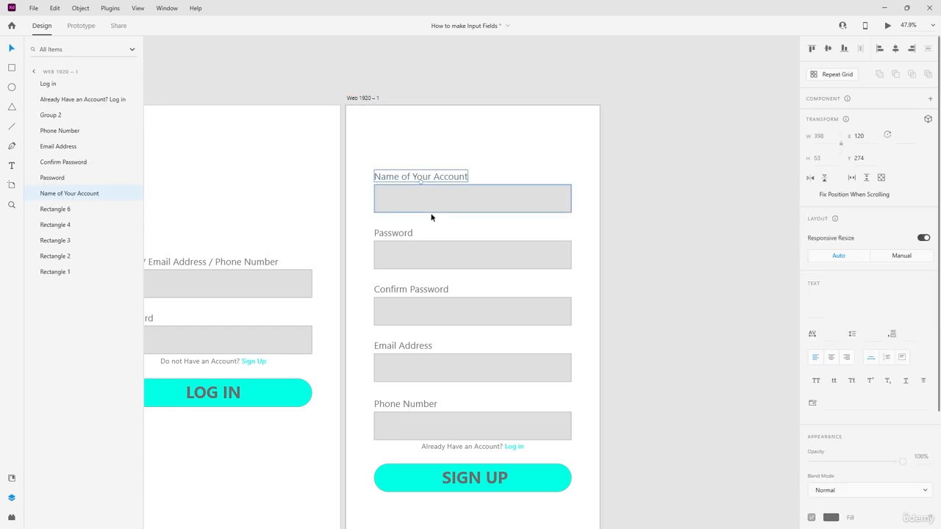
left_click(420, 208)
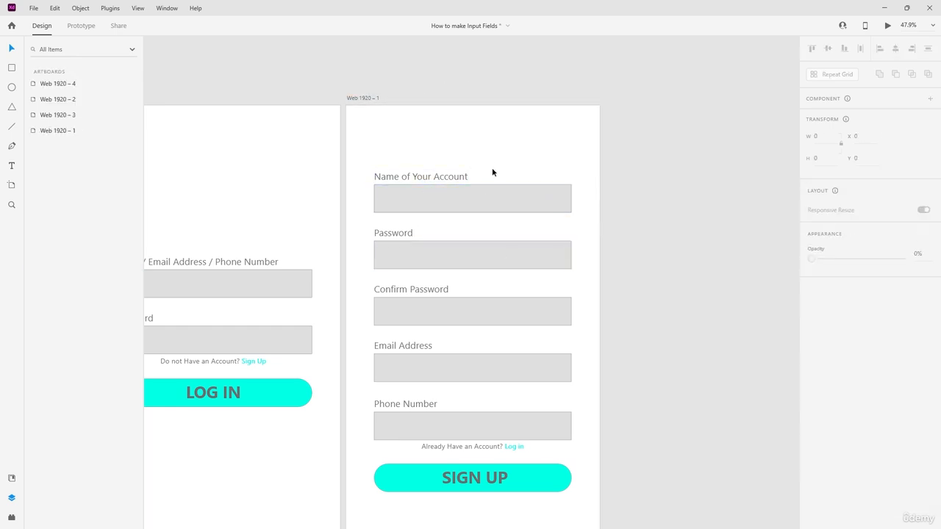
left_click_drag(492, 171, 432, 425)
key("ctrl+z")
left_click(619, 322)
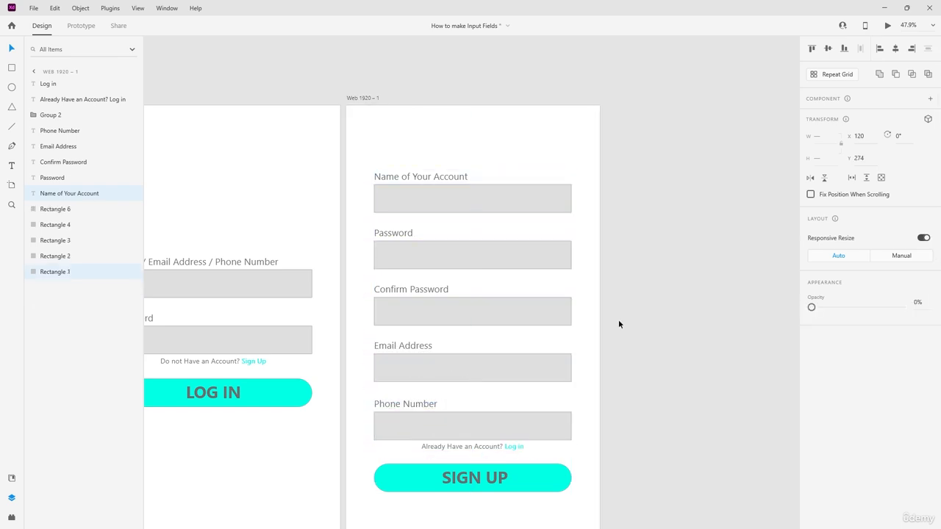
Step: Move the cyan "Log in" text off the "Already Have an Account?" line and back into place over it
scroll(517, 286, "down", 3)
scroll(455, 300, "up", 5)
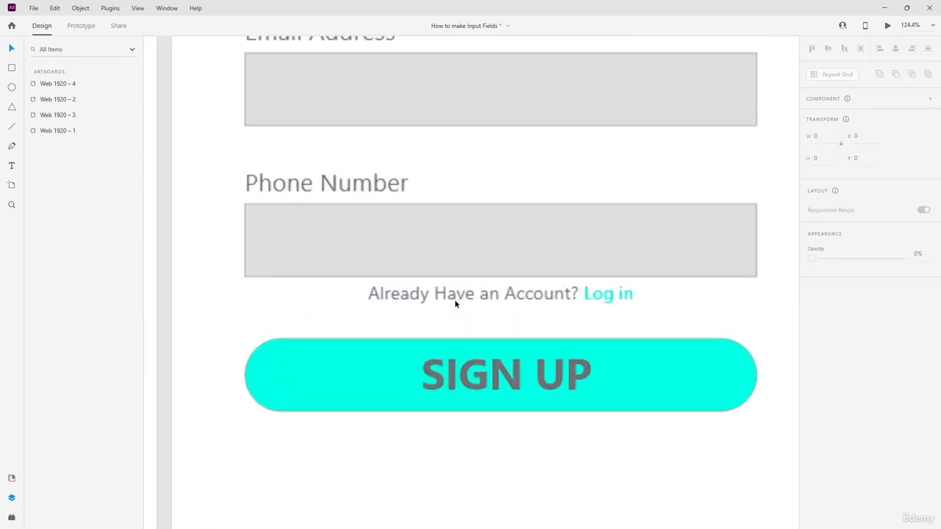
left_click(410, 294)
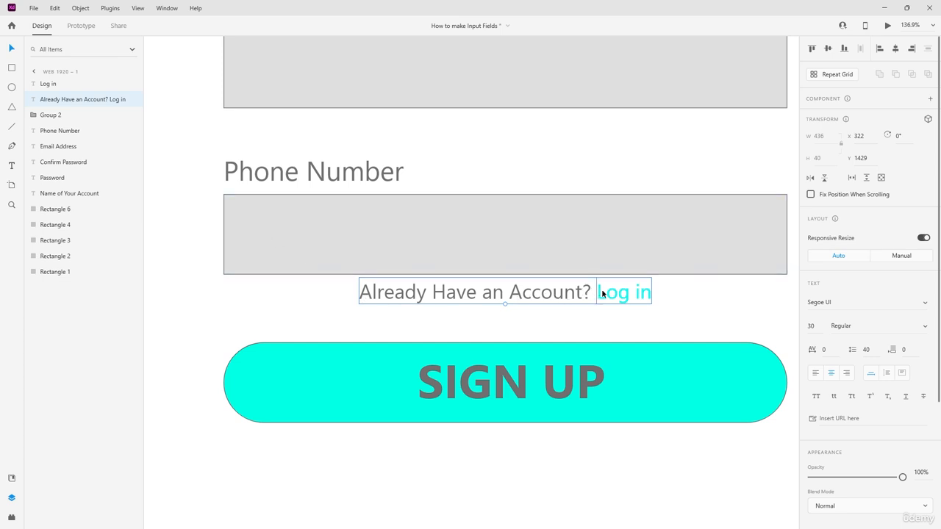
left_click(634, 293)
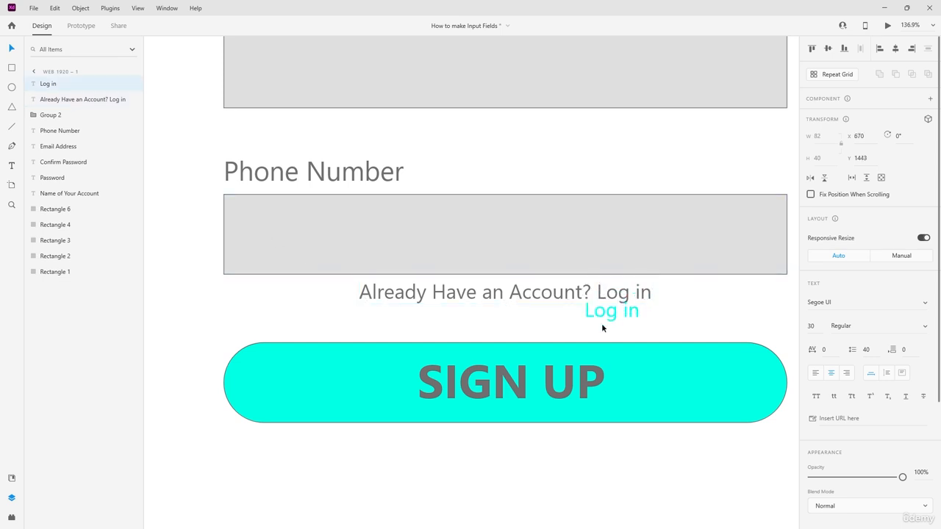
left_click_drag(601, 328, 613, 310)
Step: Examine the SIGN UP button group and the overall layout of the sign-up artboard
scroll(609, 289, "down", 5)
left_click(481, 324)
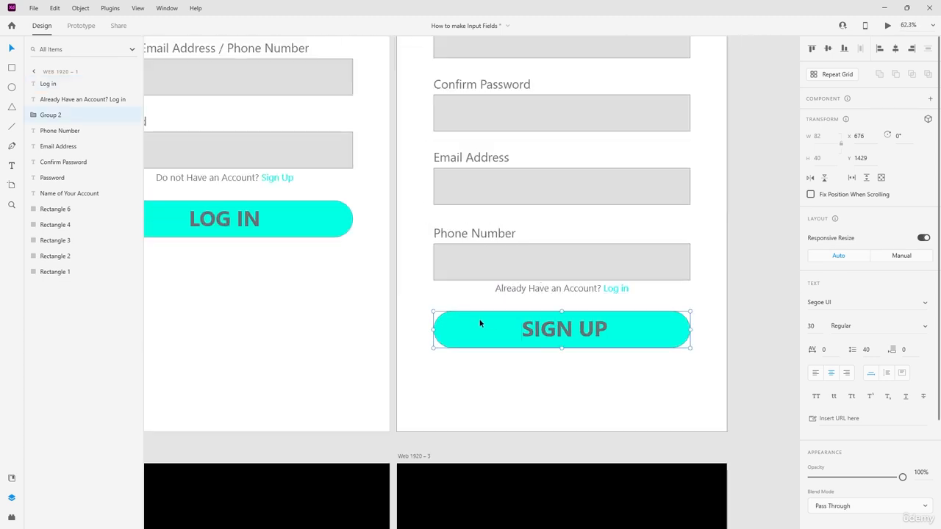
scroll(583, 334, "up", 4)
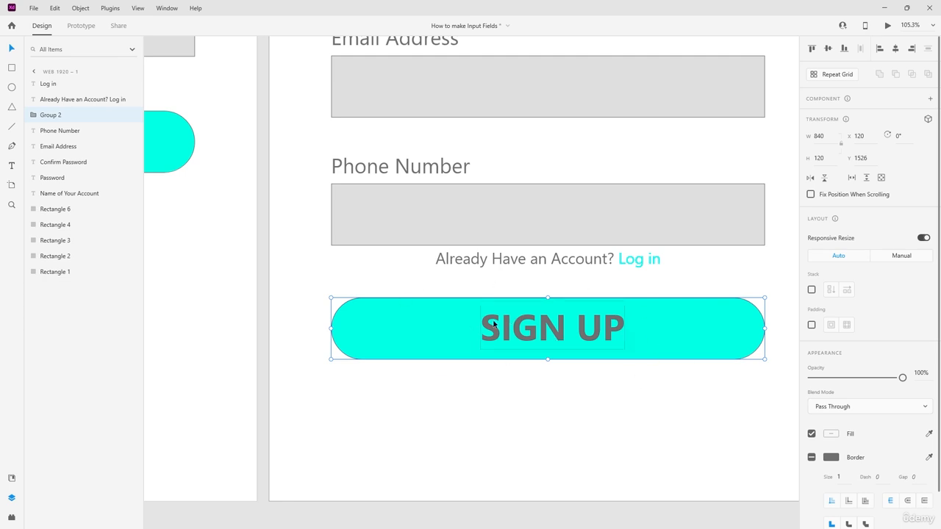
scroll(485, 251, "down", 6)
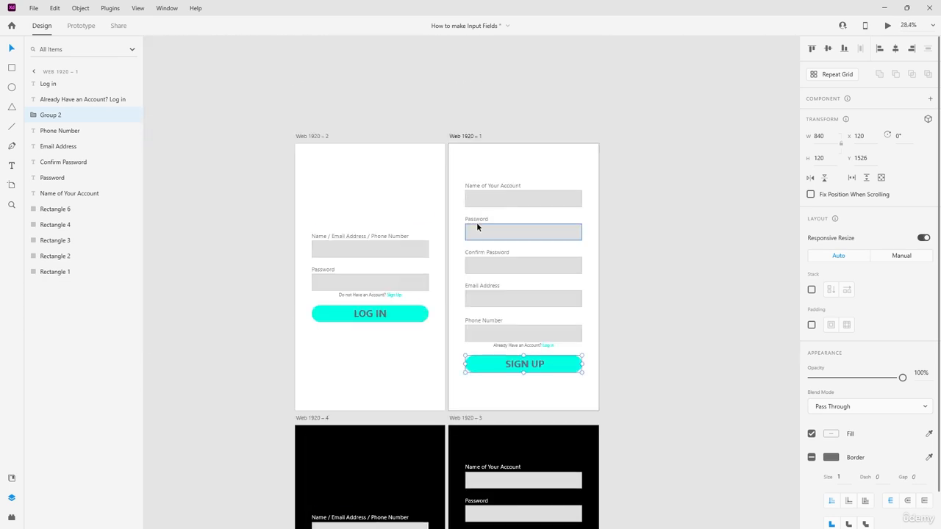
scroll(618, 287, "up", 2)
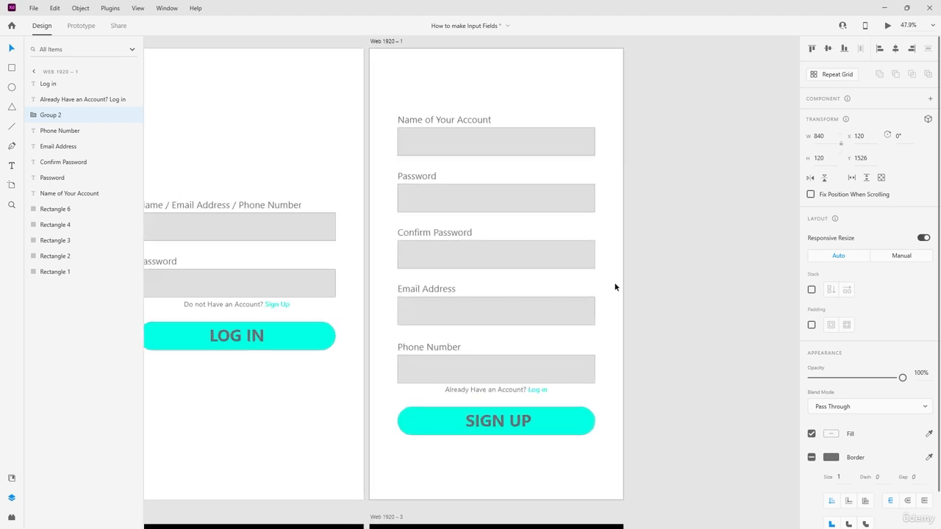
left_click(707, 303)
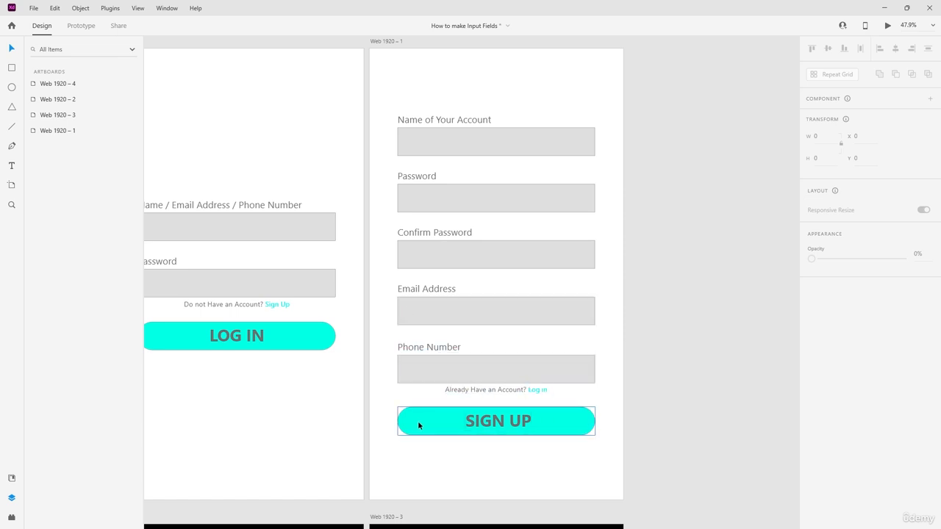
Step: Duplicate the Web 1920 – 1 sign-up artboard and place the copy directly beside the original
scroll(612, 221, "down", 2)
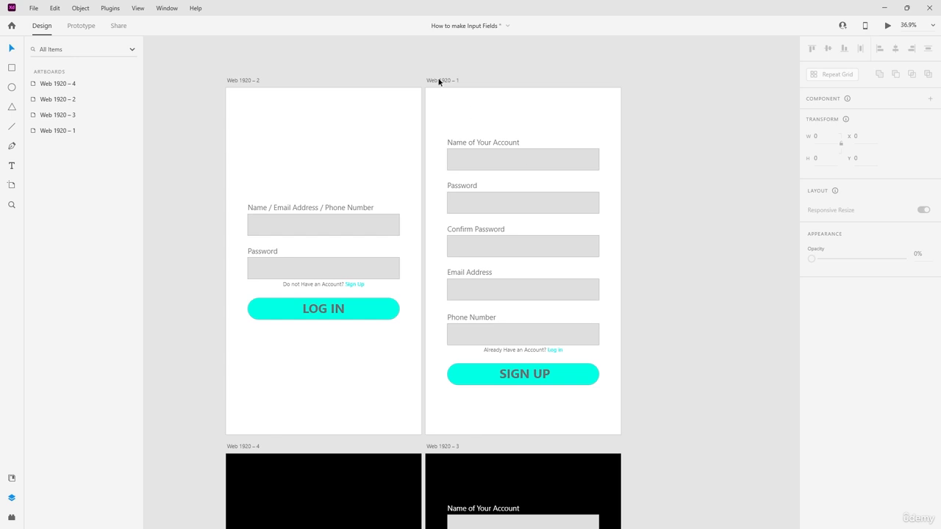
left_click_drag(439, 81, 638, 75)
left_click(684, 70)
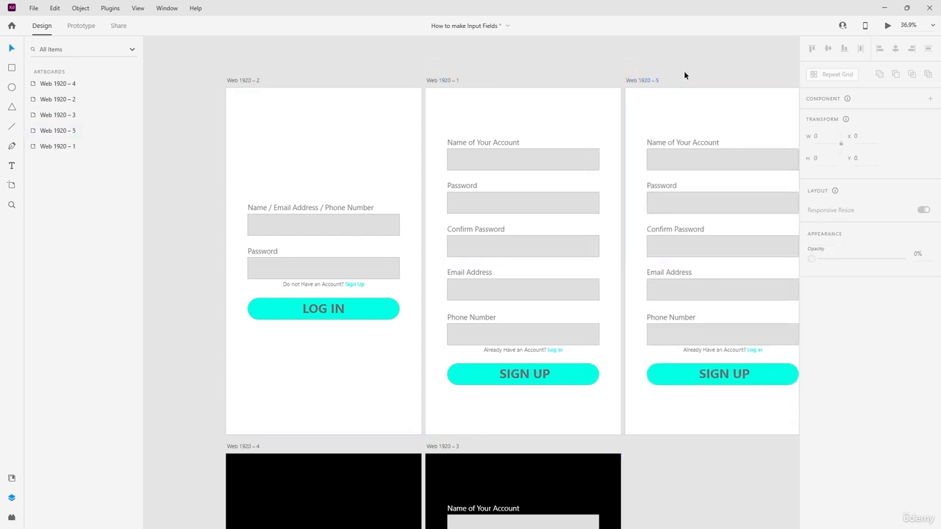
scroll(643, 133, "right", 4)
scroll(486, 247, "up", 4)
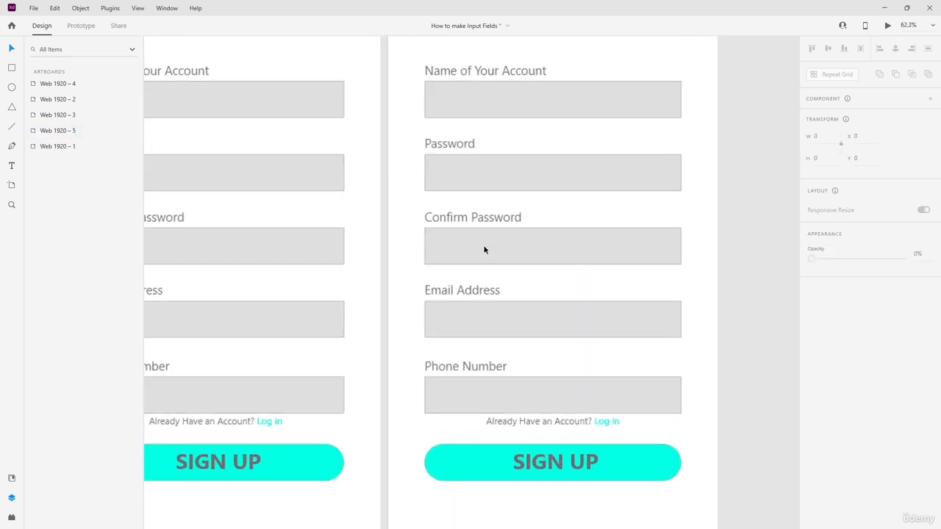
Step: Add an "ABC" text line above the password field on the duplicated sign-up artboard and fill it with red #FF0000
scroll(527, 174, "up", 3)
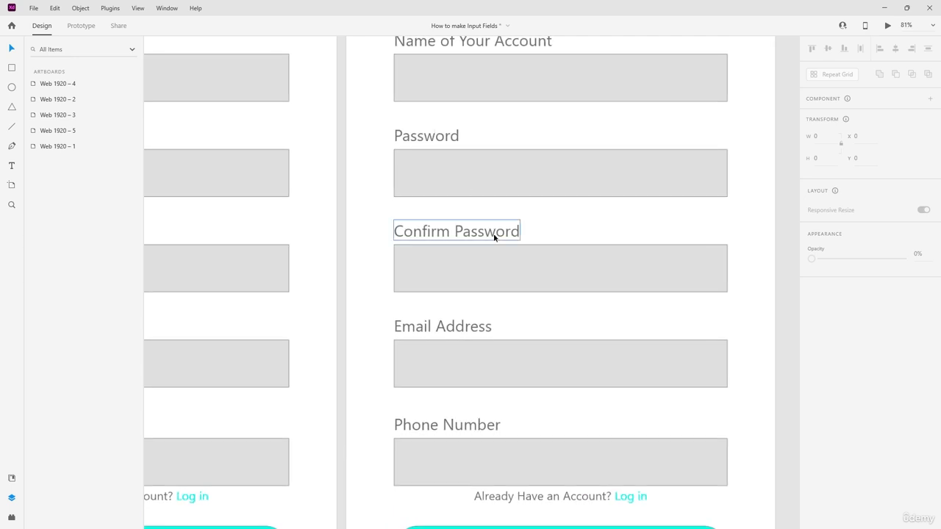
left_click(12, 166)
left_click(574, 131)
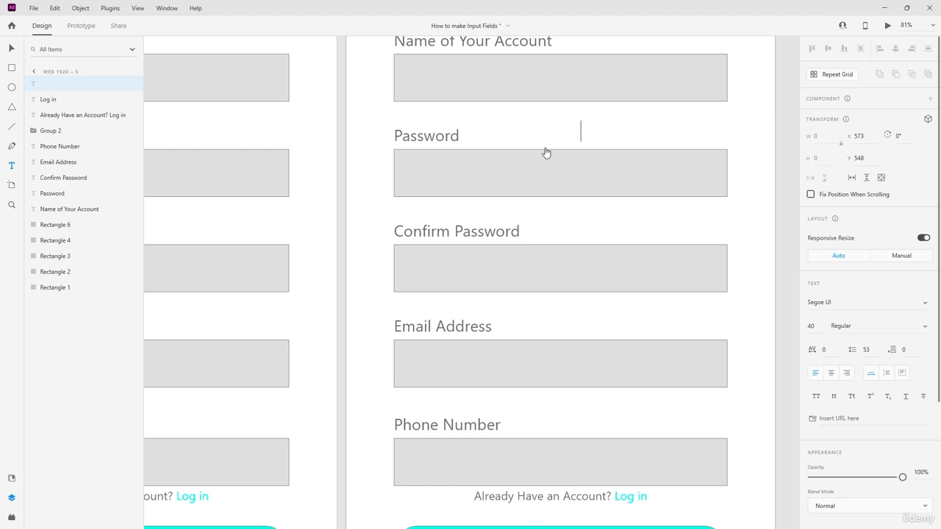
key("BackSpace")
key("Escape")
scroll(836, 344, "down", 5)
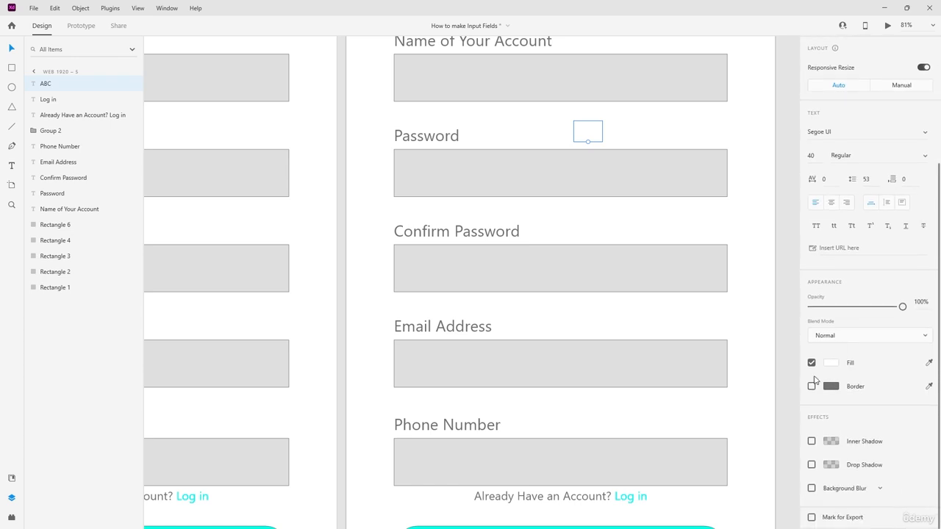
left_click(830, 364)
left_click_drag(740, 344, 798, 247)
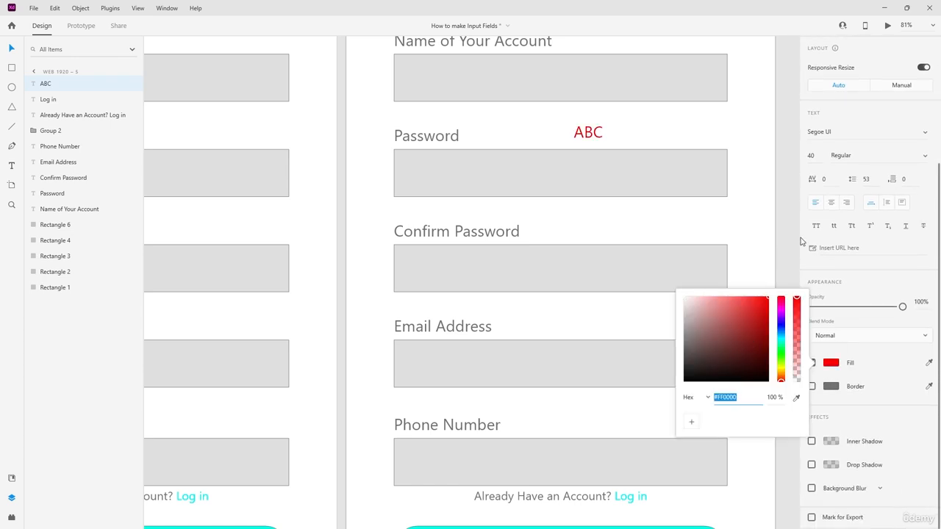
Step: Replace the red placeholder text above the password field with "* Password Does not Match"
left_click(9, 47)
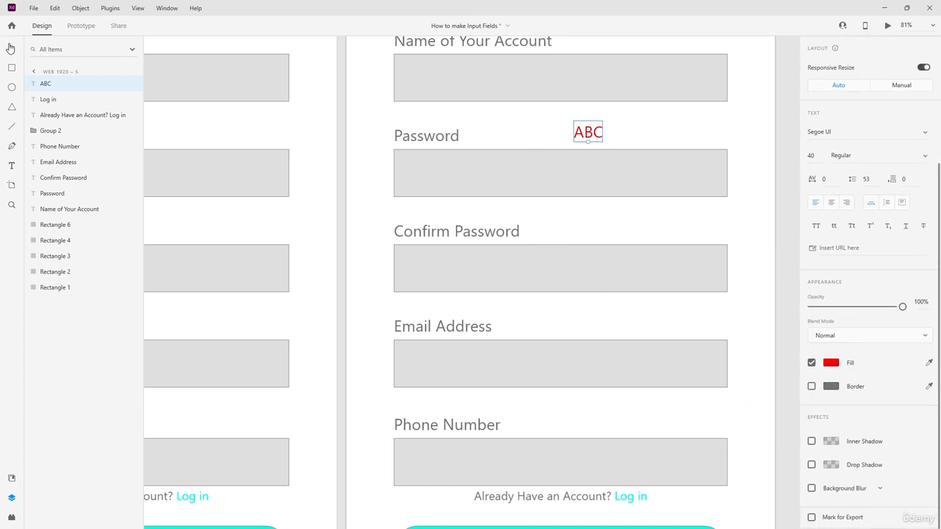
double_click(588, 134)
left_click(602, 135)
key("ctrl+a")
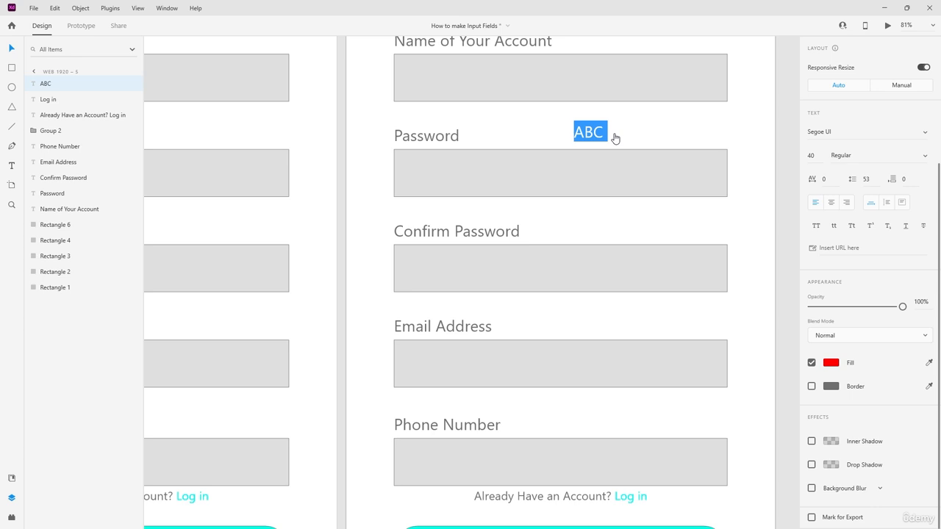
type("*")
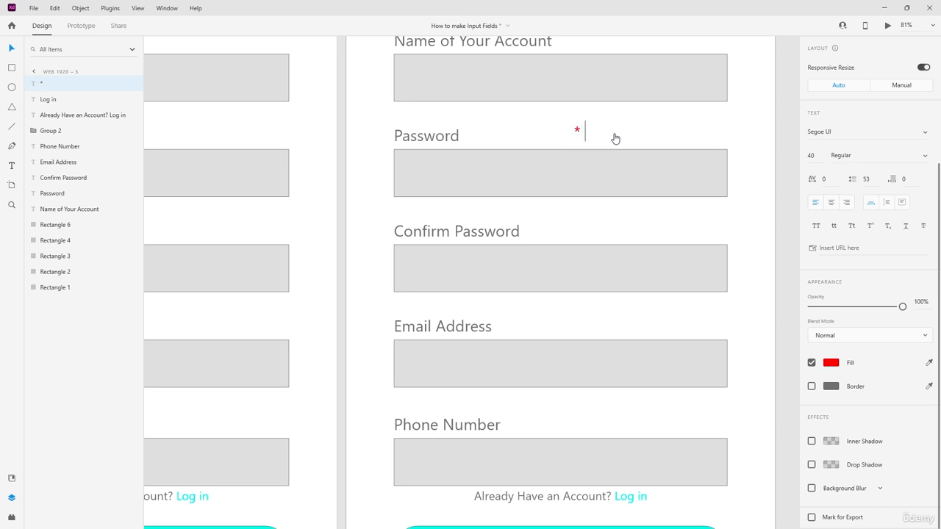
type(" A")
key("BackSpace")
type("Password Doest")
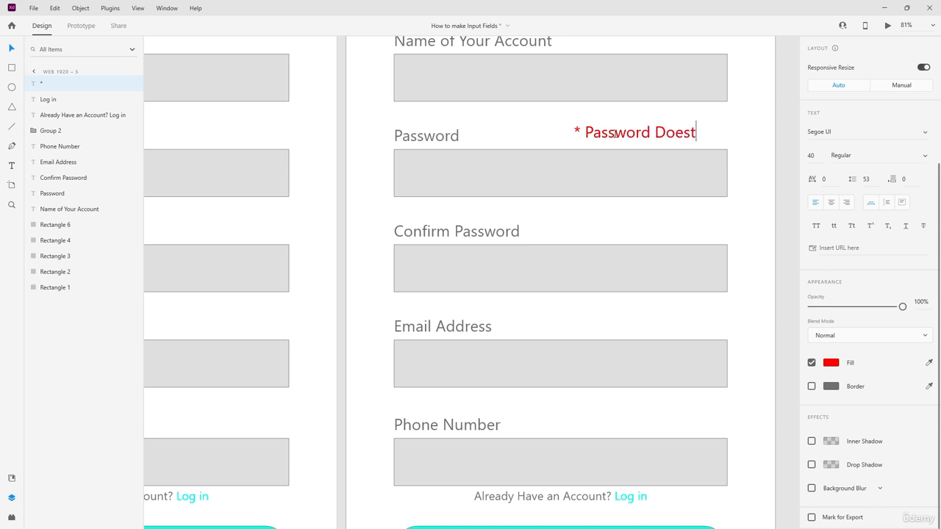
type(" M")
key("BackSpace")
key("BackSpace")
key("BackSpace")
key("BackSpace")
type("es not Ma")
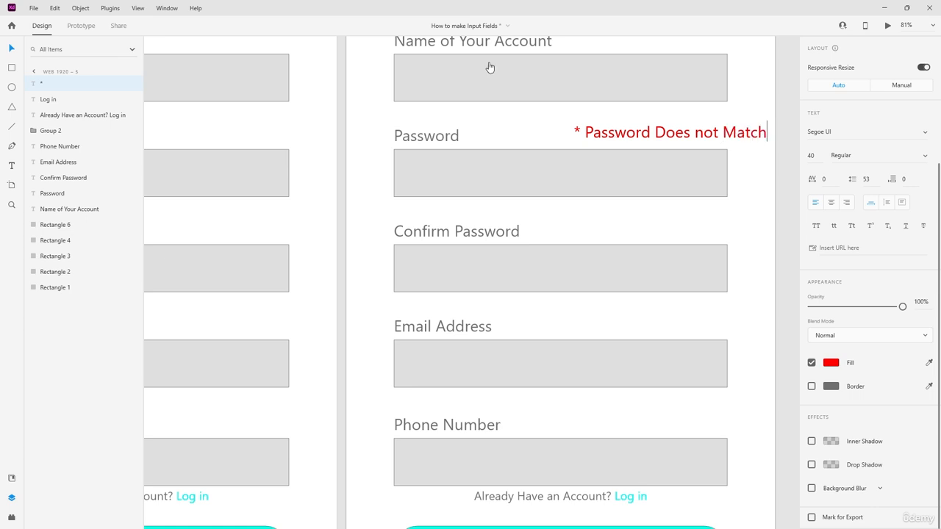
type("tch")
key("Escape")
Step: Right-align the red message with the end of the password field and place a copy level with the Confirm Password label
left_click_drag(671, 141, 637, 134)
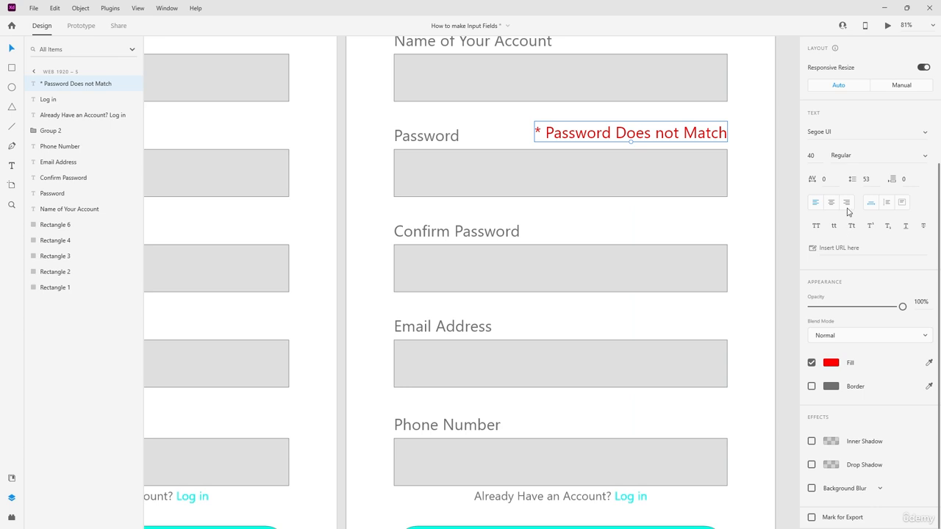
left_click_drag(630, 139, 662, 233)
left_click(764, 201)
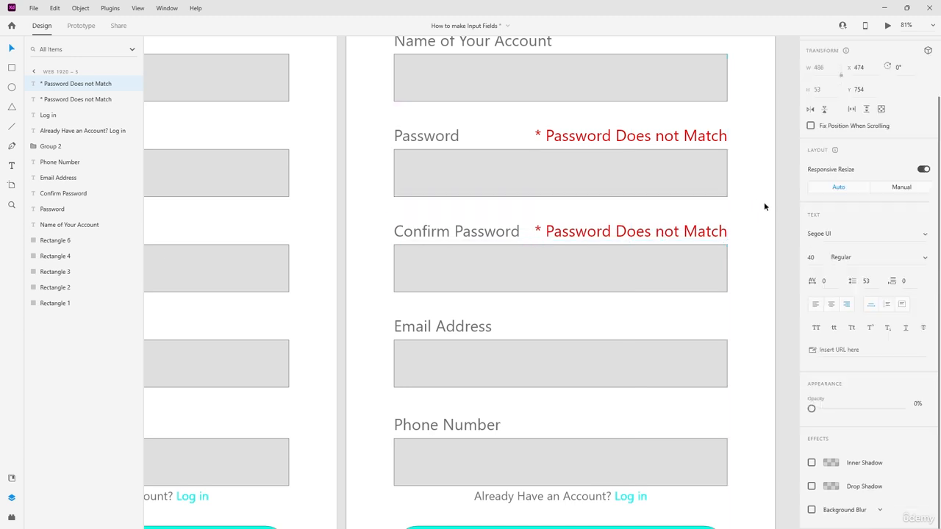
scroll(739, 203, "down", 3)
scroll(749, 233, "up", 2)
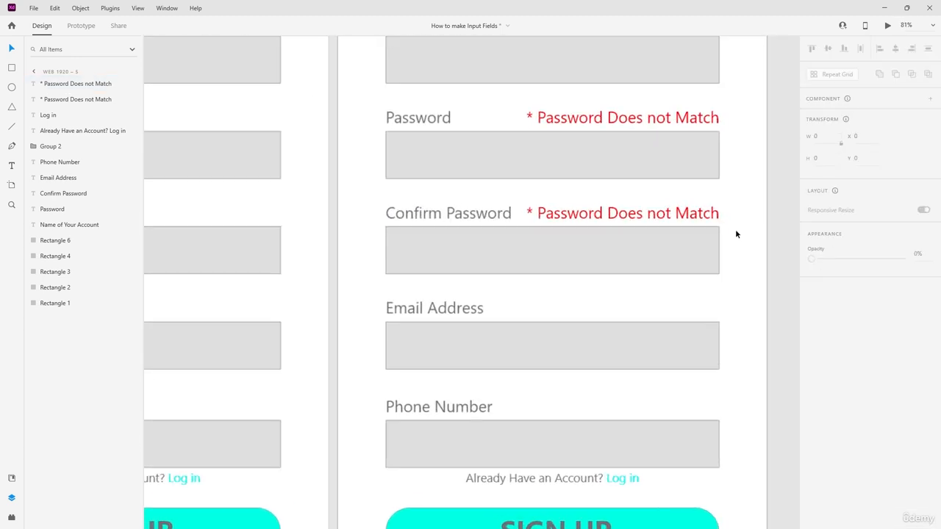
Step: Change "Password" to "Passwords" in both red error messages
double_click(625, 118)
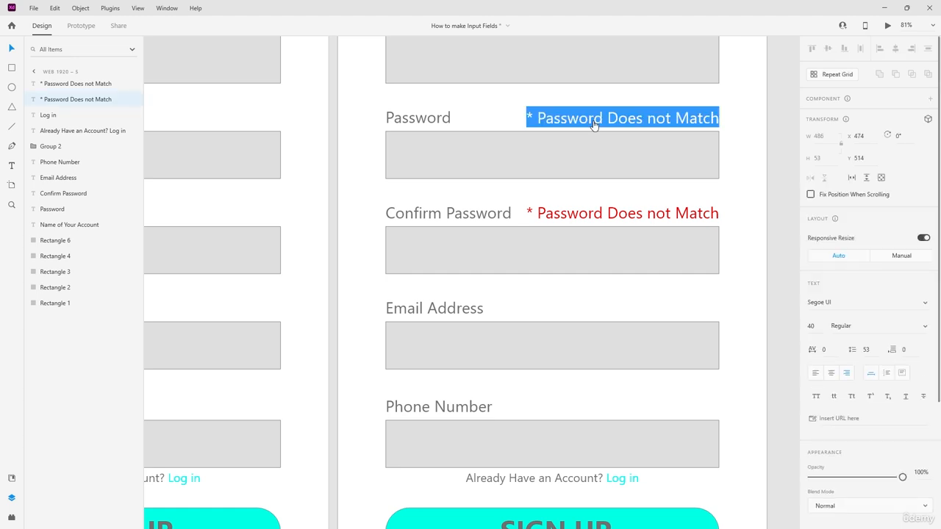
left_click(602, 118)
type("s")
key("Escape")
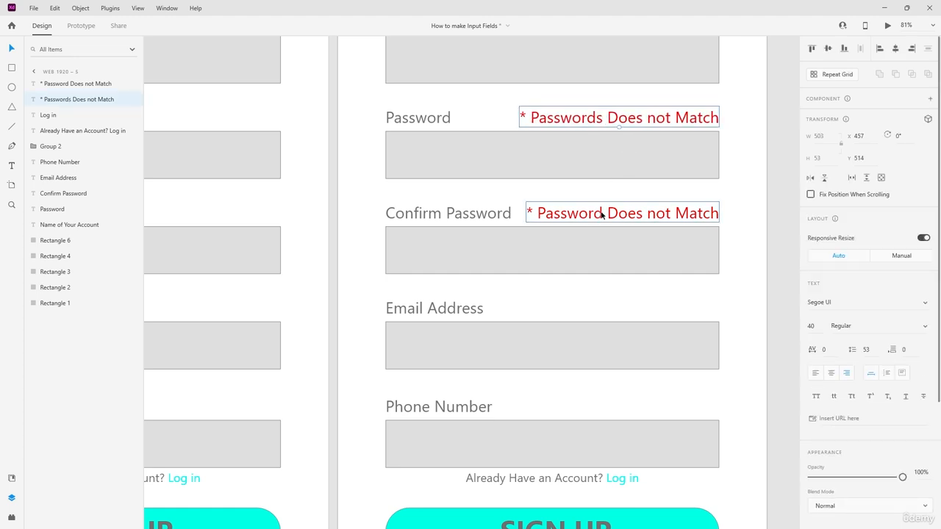
left_click(602, 213)
double_click(603, 214)
left_click(603, 214)
type("s")
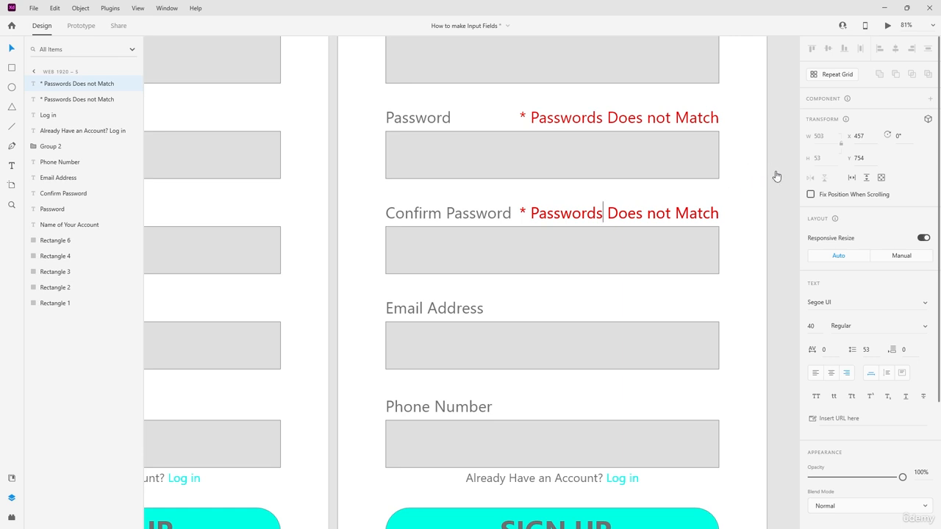
key("Escape")
Step: Correct "Does" to "Do" in both error messages so they read "* Passwords Do not Match"
left_click(625, 121)
double_click(626, 121)
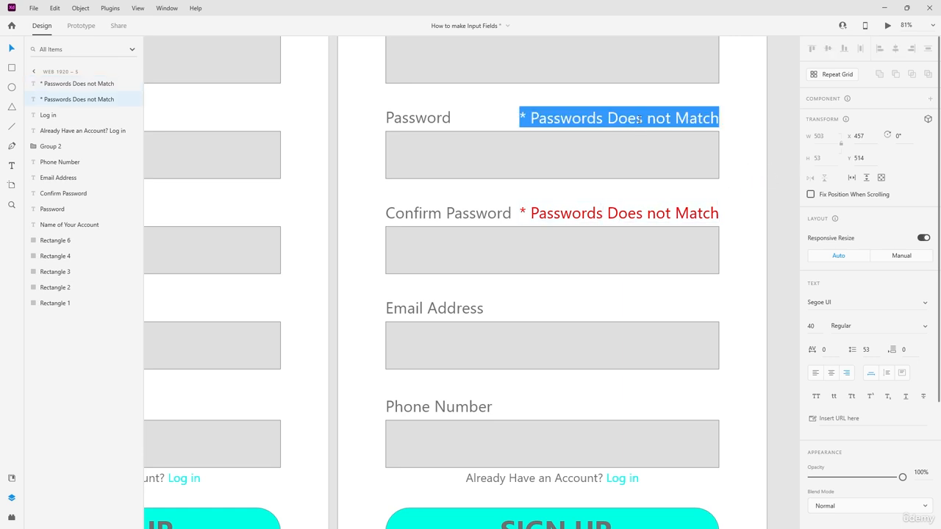
left_click(639, 119)
key("BackSpace")
key("BackSpace")
key("Escape")
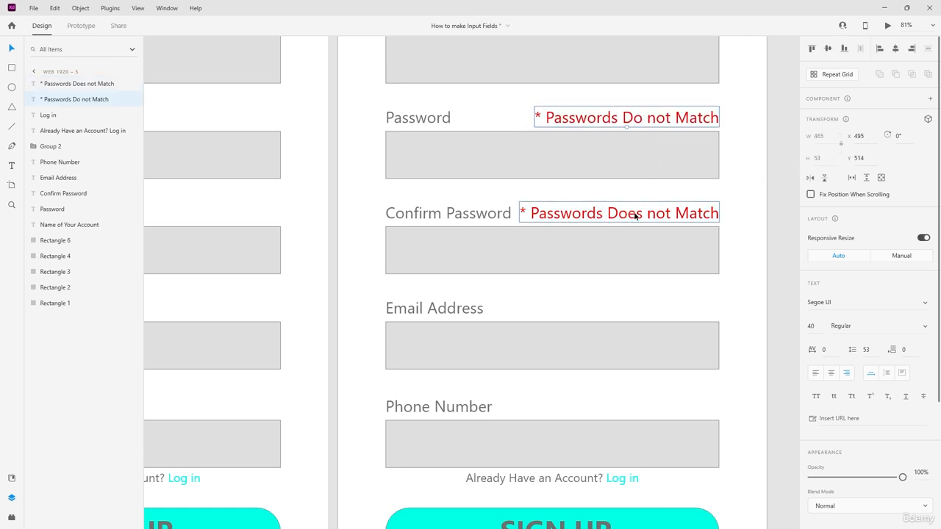
double_click(635, 215)
left_click(643, 214)
key("BackSpace")
key("BackSpace")
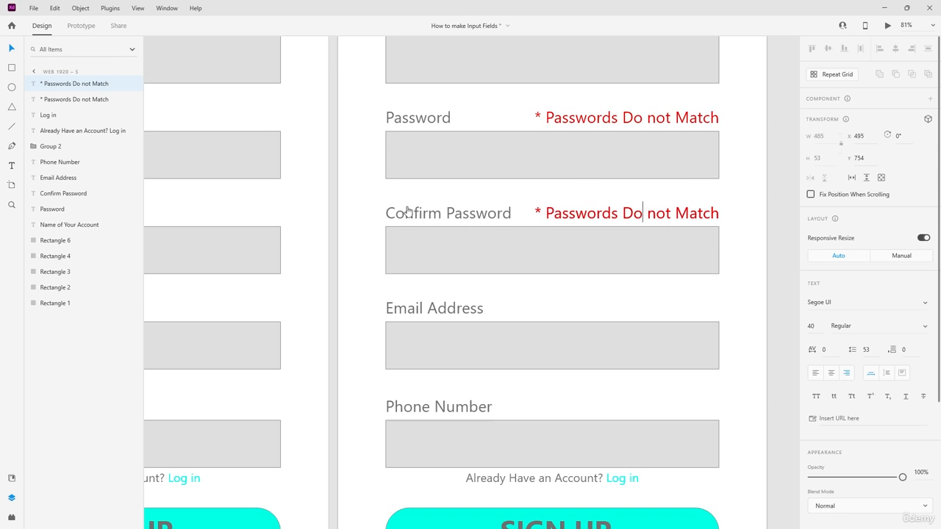
key("Escape")
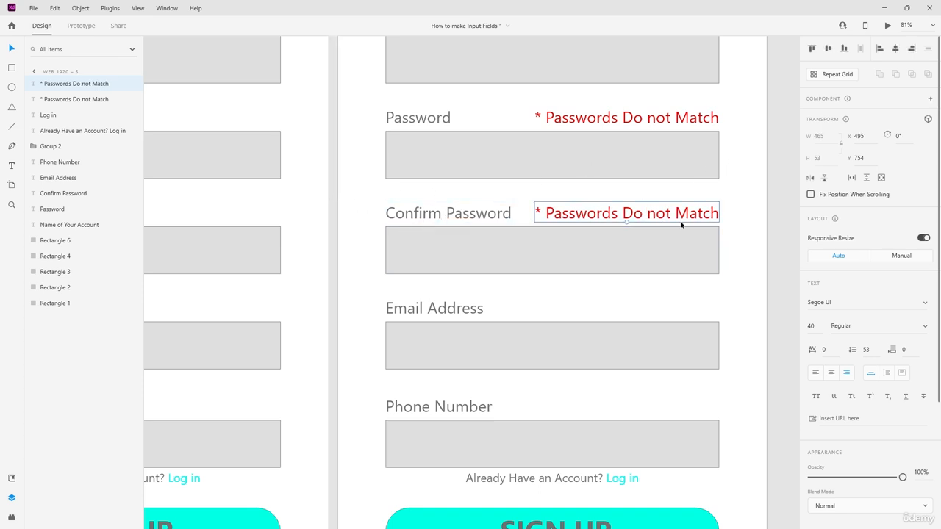
left_click(773, 229)
Step: Duplicate the Web 1920 – 5 artboard with the error messages directly below the original, beside the dark Web 1920 – 3 artboard
scroll(531, 196, "down", 6)
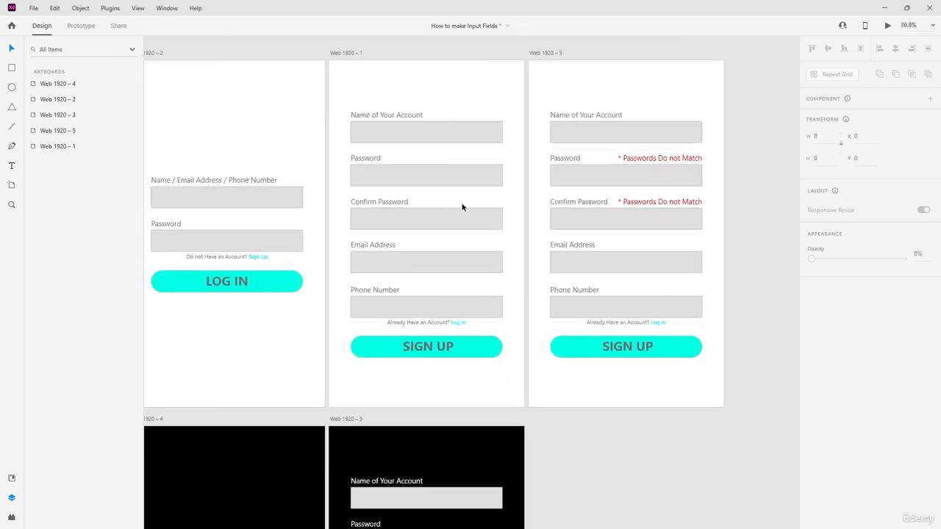
scroll(463, 204, "down", 2)
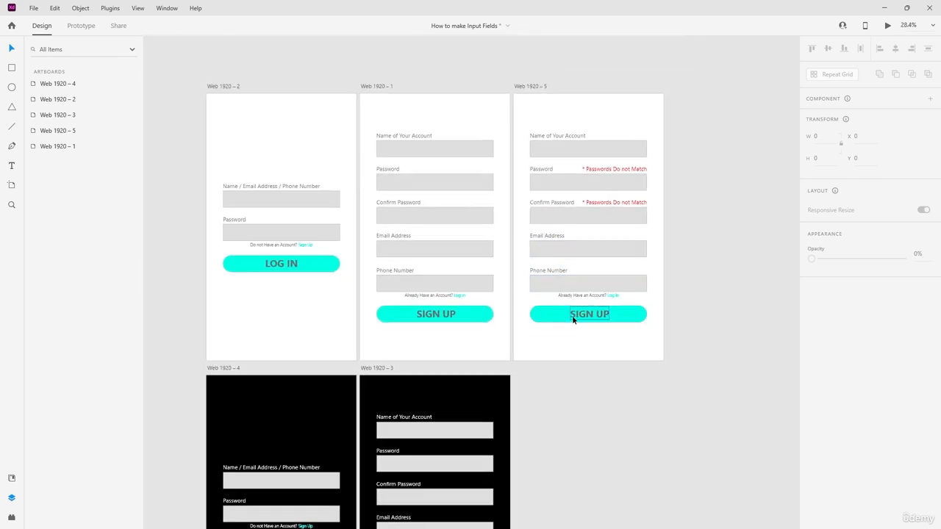
scroll(584, 359, "down", 2)
scroll(585, 357, "up", 2)
scroll(540, 154, "down", 2)
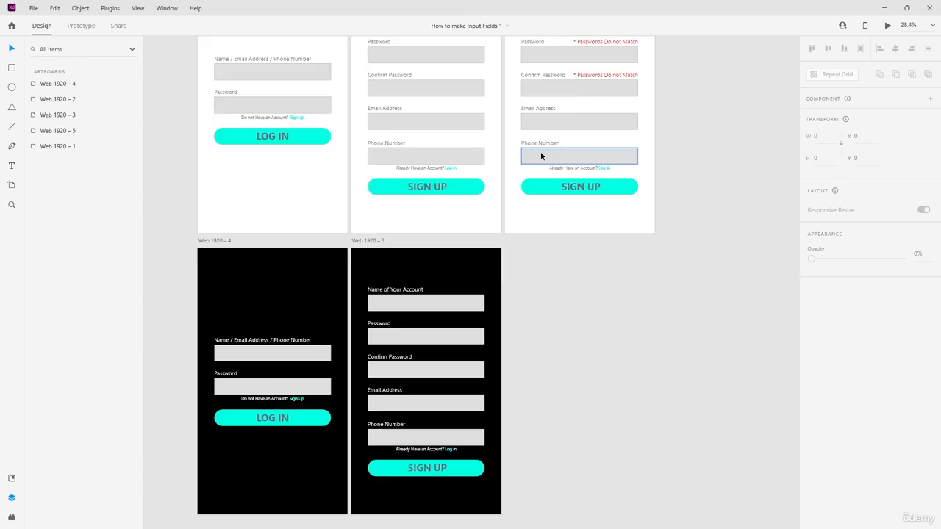
scroll(540, 152, "up", 2)
left_click_drag(519, 57, 515, 342)
left_click(539, 354)
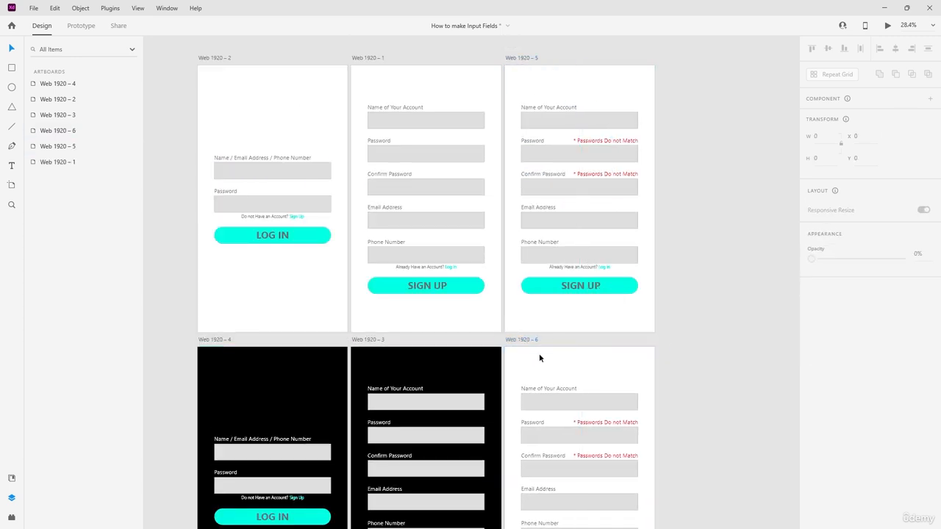
Step: Set the fill of the new Web 1920 – 6 artboard to black
left_click(520, 340)
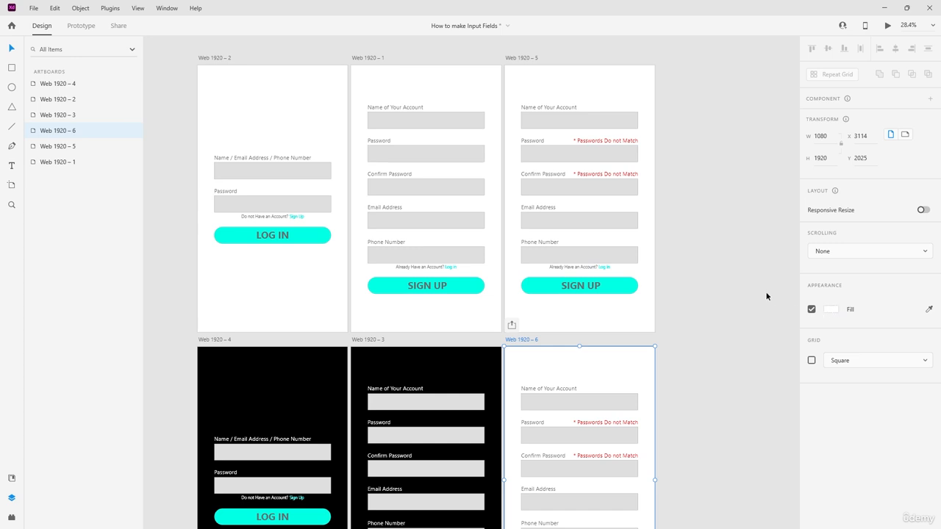
left_click(831, 309)
left_click_drag(722, 304, 798, 361)
left_click(748, 408)
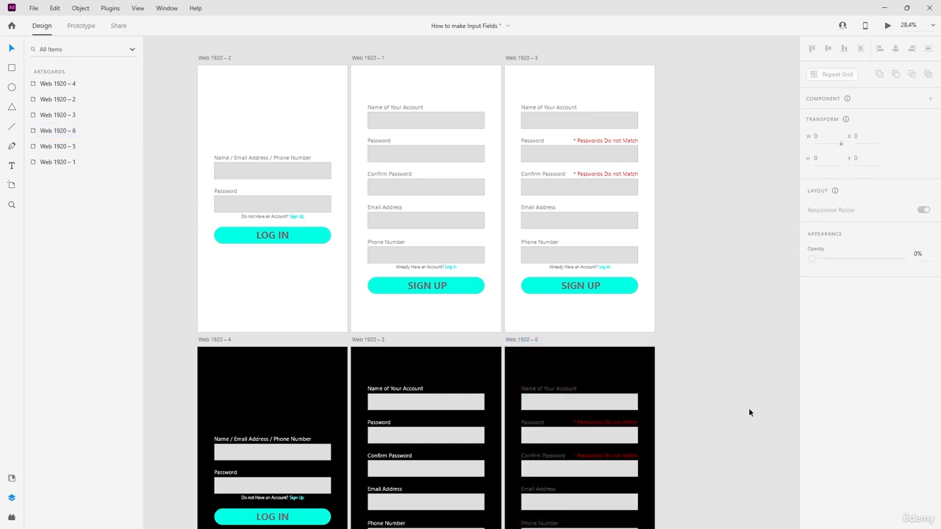
Step: Set the five field labels on the black Web 1920 – 6 artboard, from Name of Your Account to Phone Number, to white
scroll(651, 371, "down", 3)
scroll(658, 452, "up", 3)
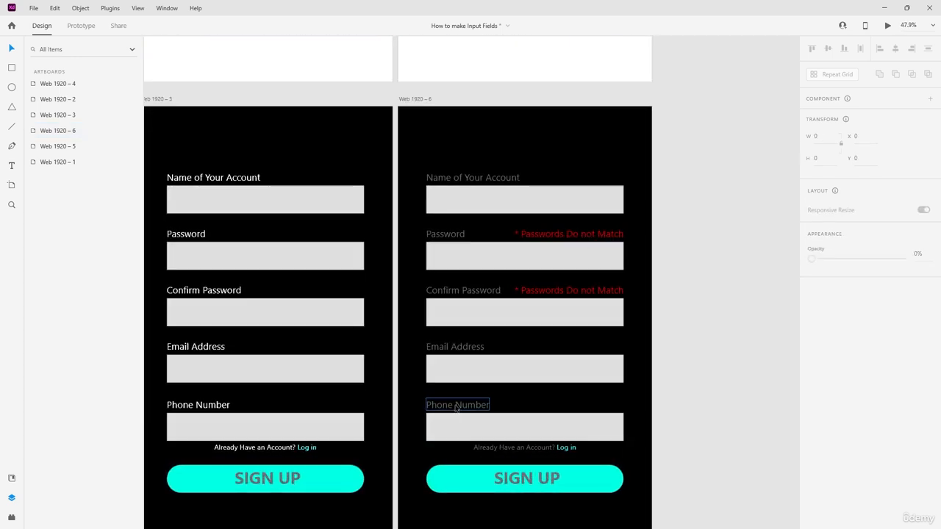
left_click(457, 406)
left_click(451, 346, "shift")
left_click(459, 291, "shift")
left_click(445, 234, "shift")
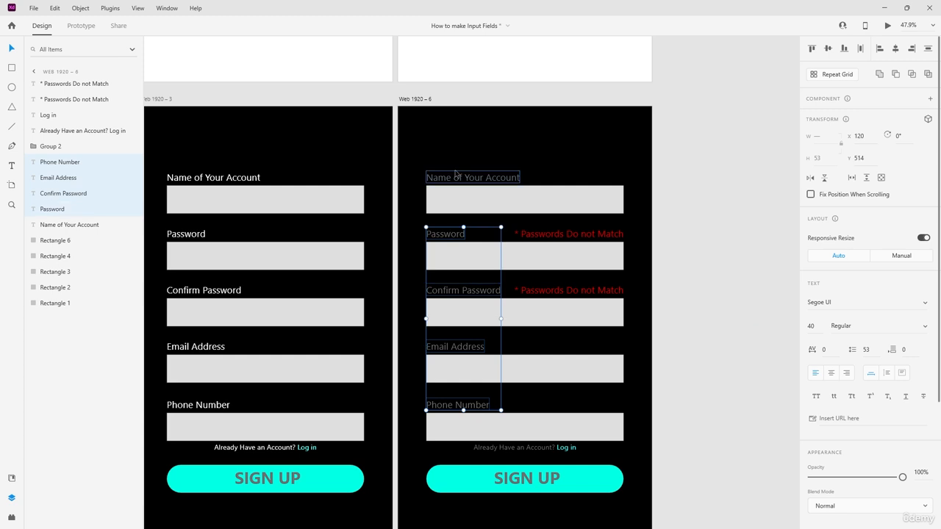
left_click(474, 178, "shift")
scroll(846, 411, "down", 3)
left_click(829, 367)
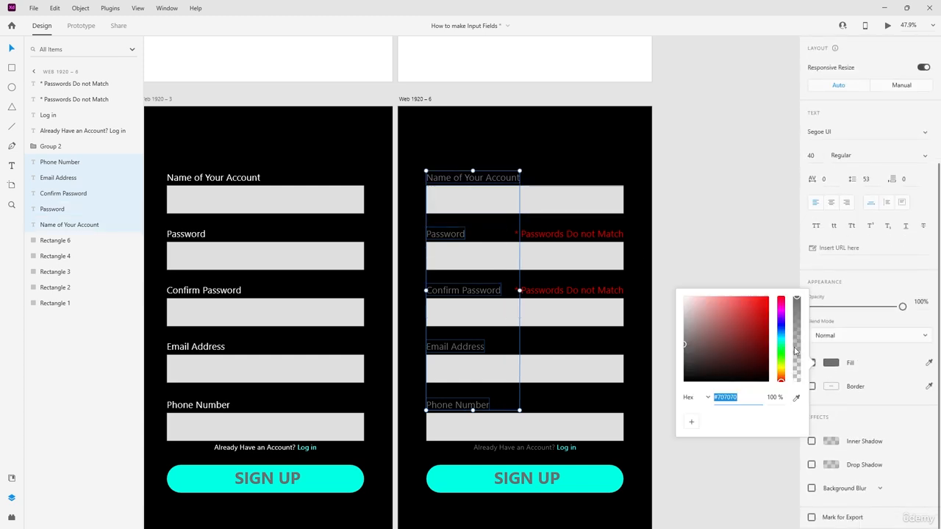
left_click_drag(714, 334, 632, 260)
left_click(746, 228)
left_click(572, 234)
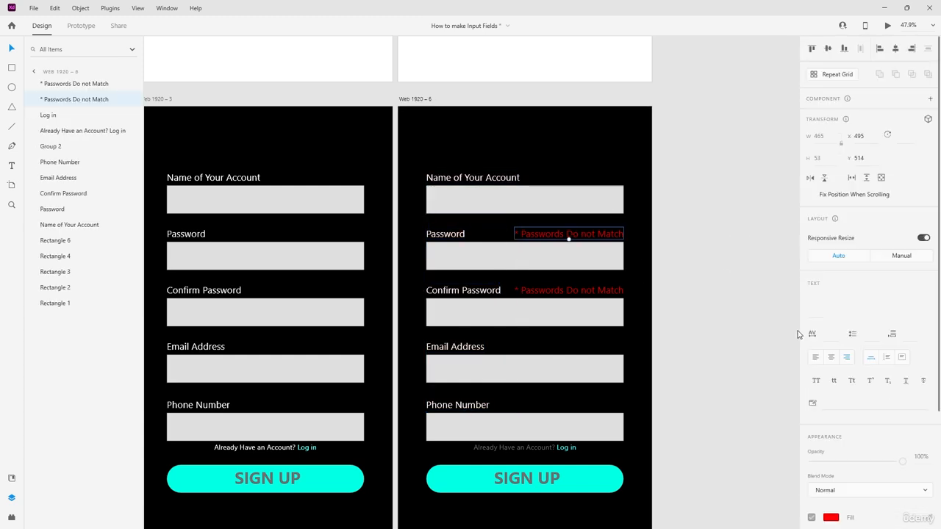
left_click(701, 297)
Step: Set the fill of the selected input fields across the black artboards Web 1920 – 4, 3 and 6 to dark grey #5A5959
scroll(701, 297, "down", 6)
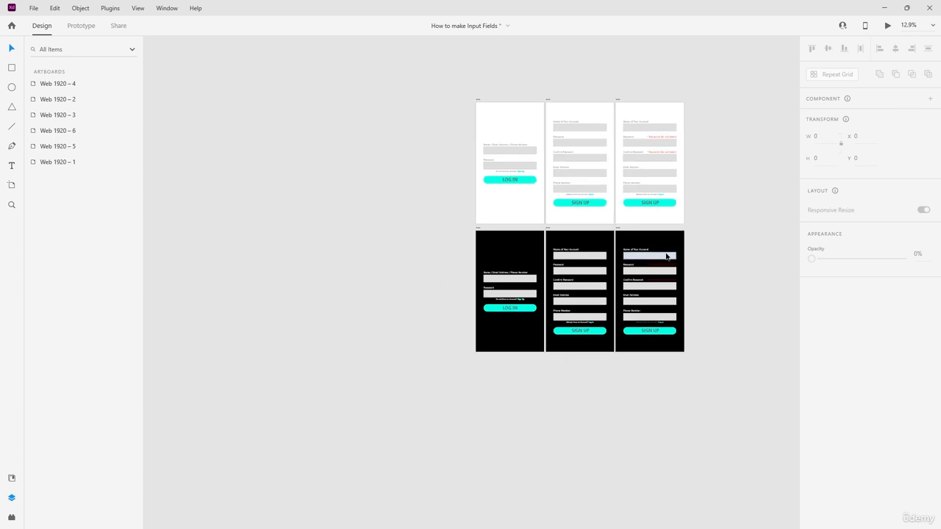
scroll(543, 385, "up", 3)
scroll(618, 407, "up", 5)
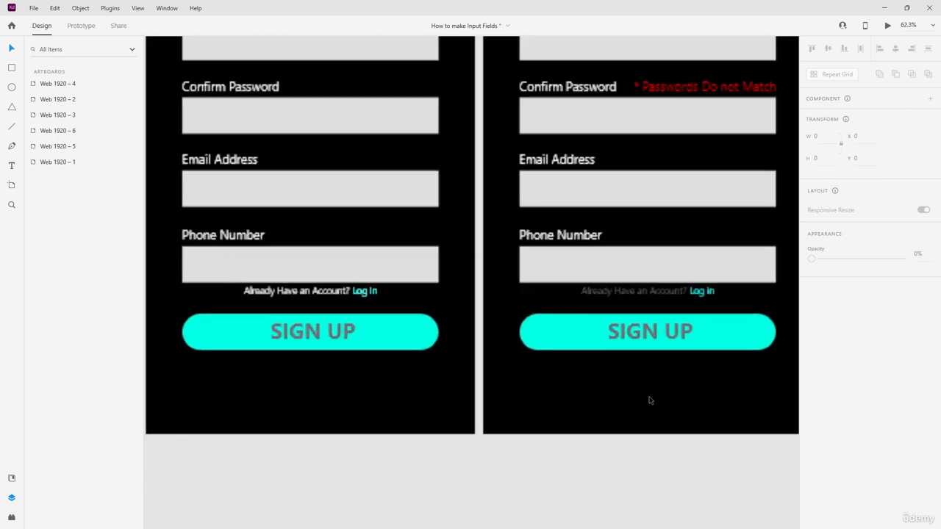
scroll(649, 399, "up", 2)
scroll(500, 258, "down", 4)
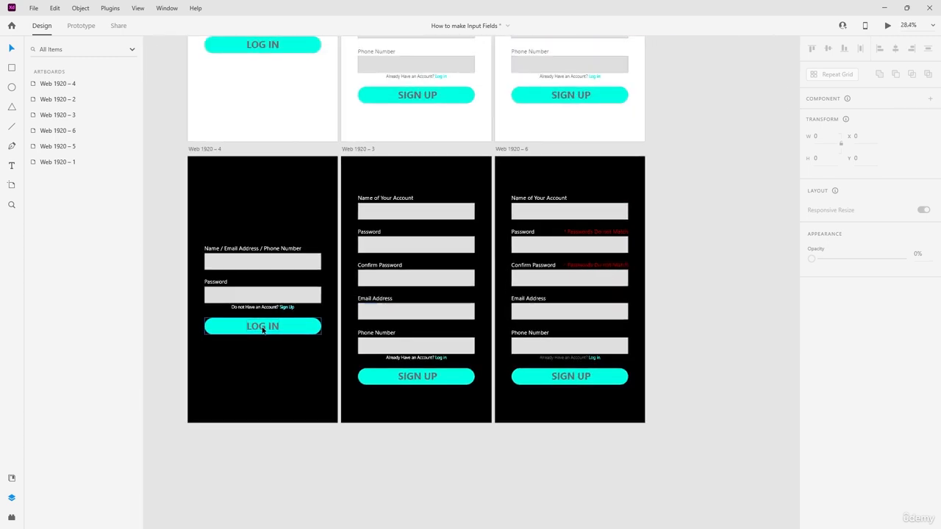
scroll(264, 330, "up", 3)
left_click(273, 294)
left_click(334, 227, "shift")
left_click(466, 194, "shift")
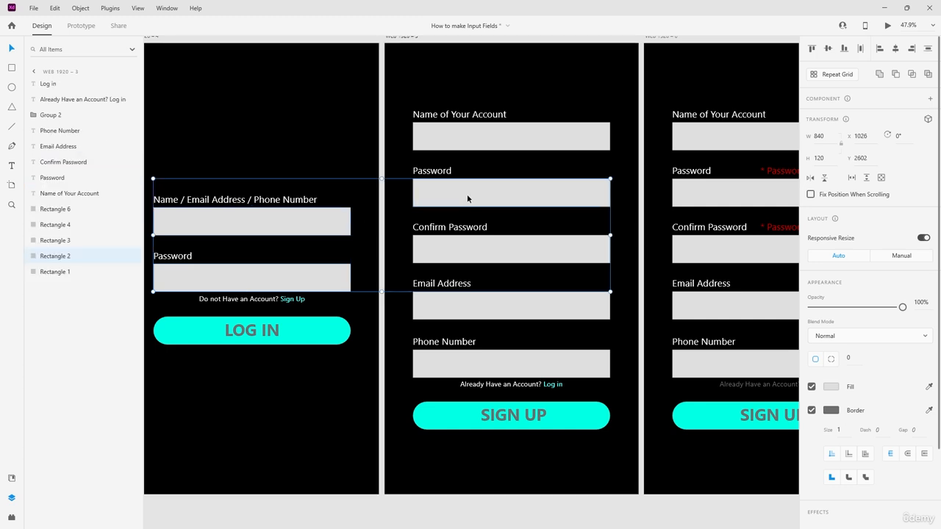
left_click(501, 147, "shift")
left_click(479, 314, "shift")
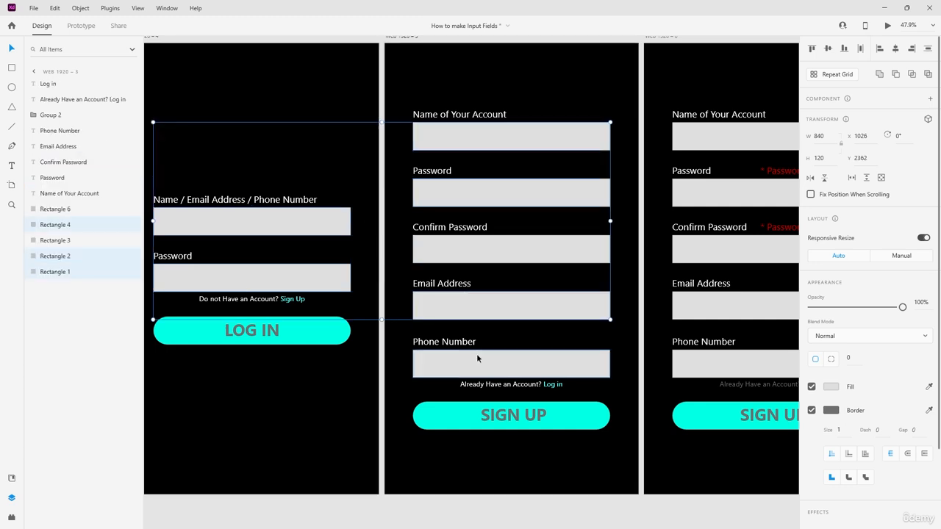
left_click(476, 355, "shift")
left_click(705, 364, "shift")
left_click(702, 305, "shift")
left_click(698, 242, "shift")
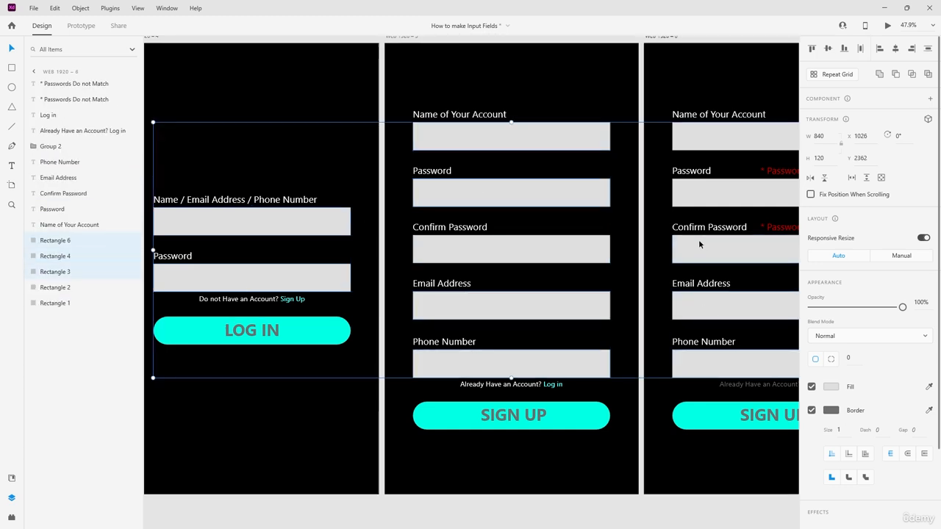
left_click(698, 193, "shift")
left_click(702, 137, "shift")
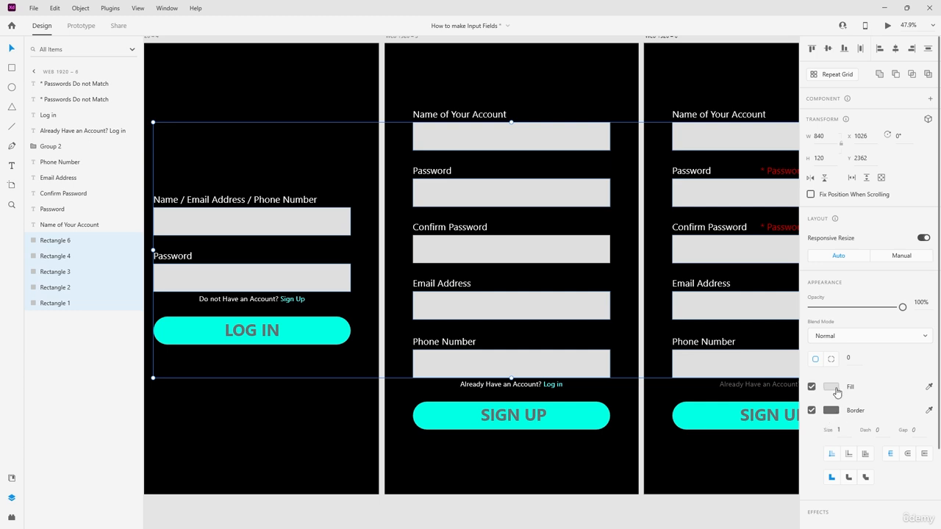
left_click(833, 388)
left_click_drag(687, 375, 684, 384)
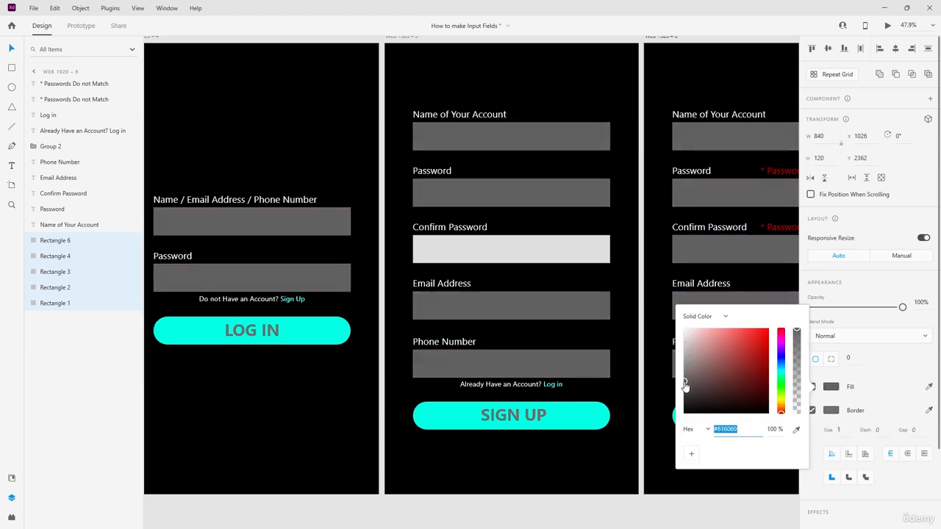
scroll(563, 326, "down", 5)
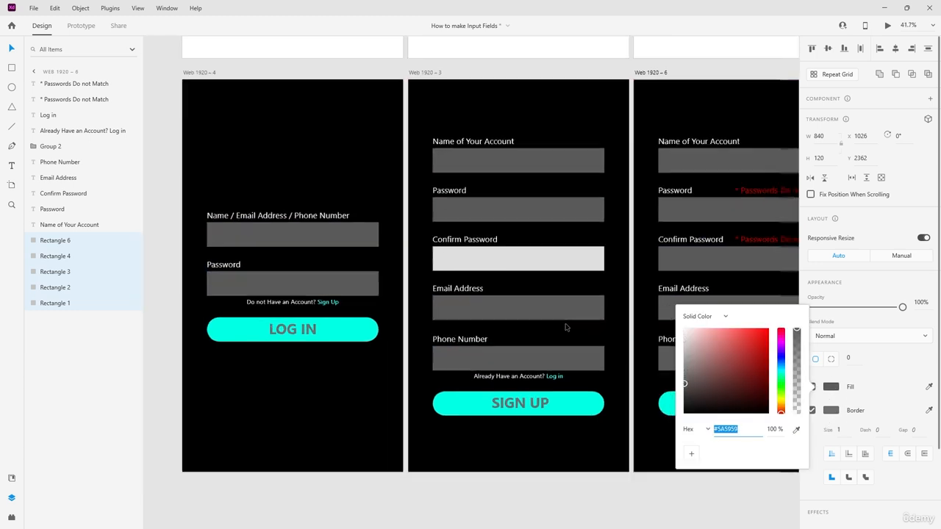
left_click(283, 292)
Step: Match the Confirm Password field's fill on the black Web 1920 – 3 artboard to the other dark grey fields by sampling their colour
left_click(535, 280)
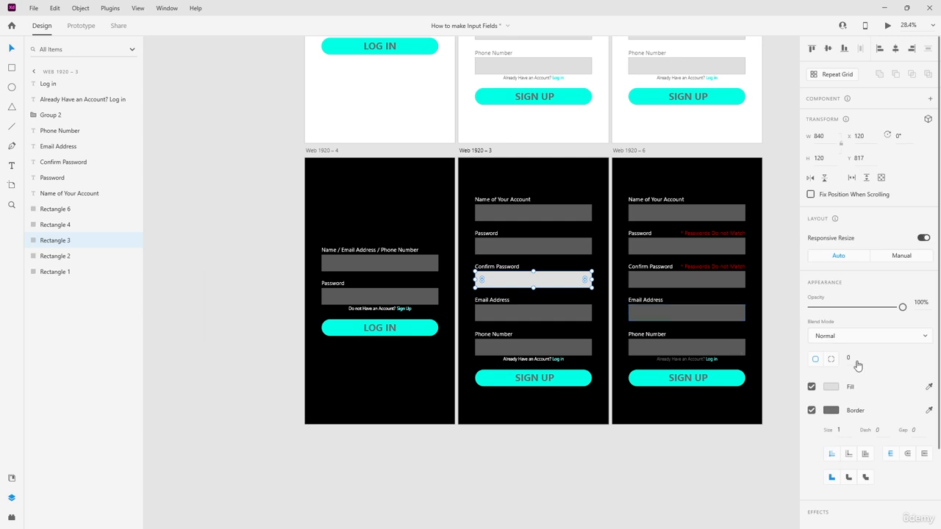
left_click(929, 387)
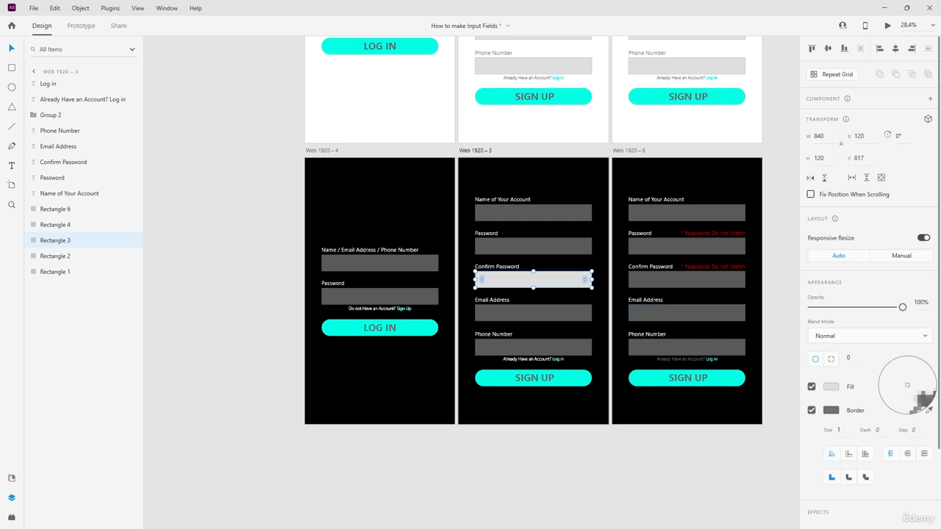
left_click(651, 351)
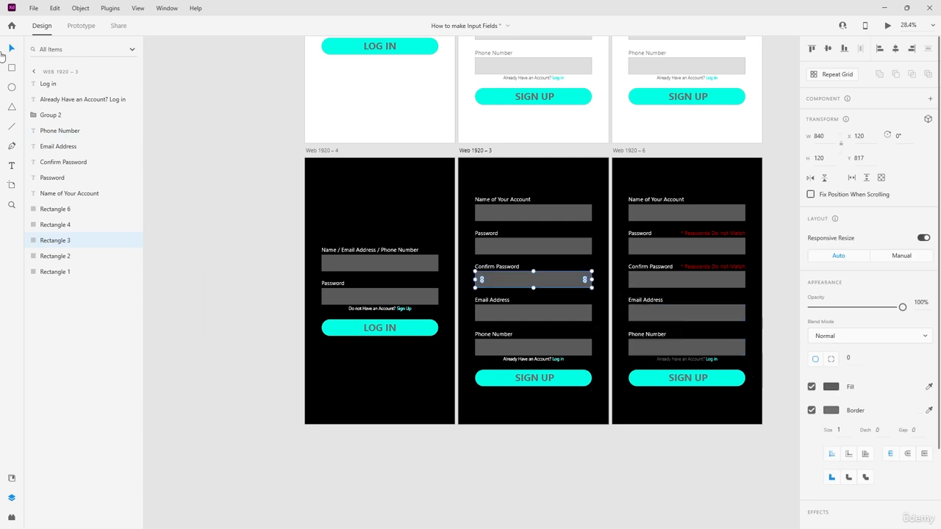
left_click(178, 131)
Step: Duplicate the white Web 1920 – 1 sign-up artboard to the right of Web 1920 – 5, aligned with the white row
scroll(741, 327, "up", 3)
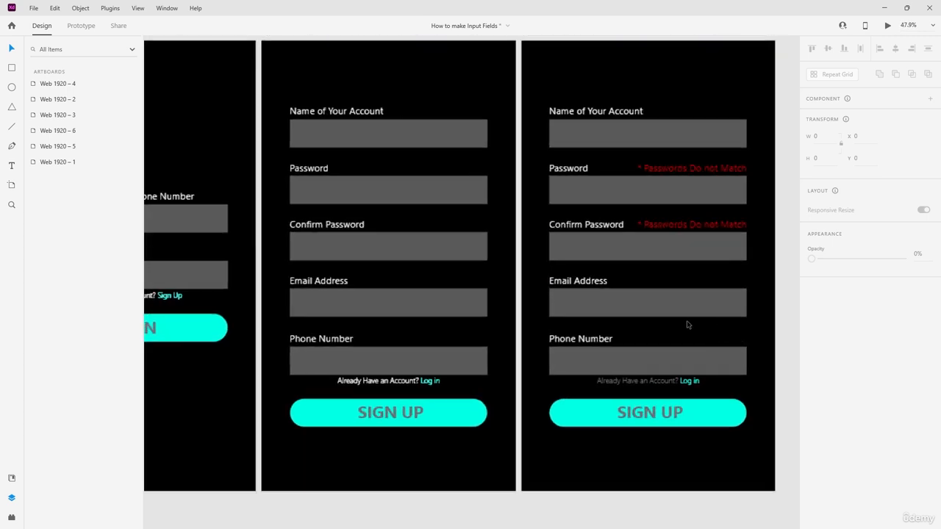
scroll(685, 323, "up", 5)
scroll(466, 267, "left", 3)
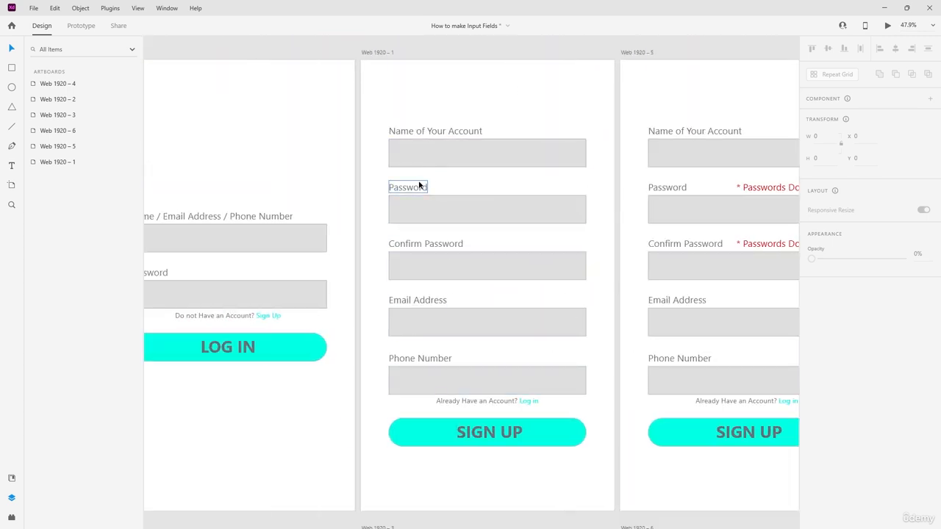
scroll(453, 301, "down", 2)
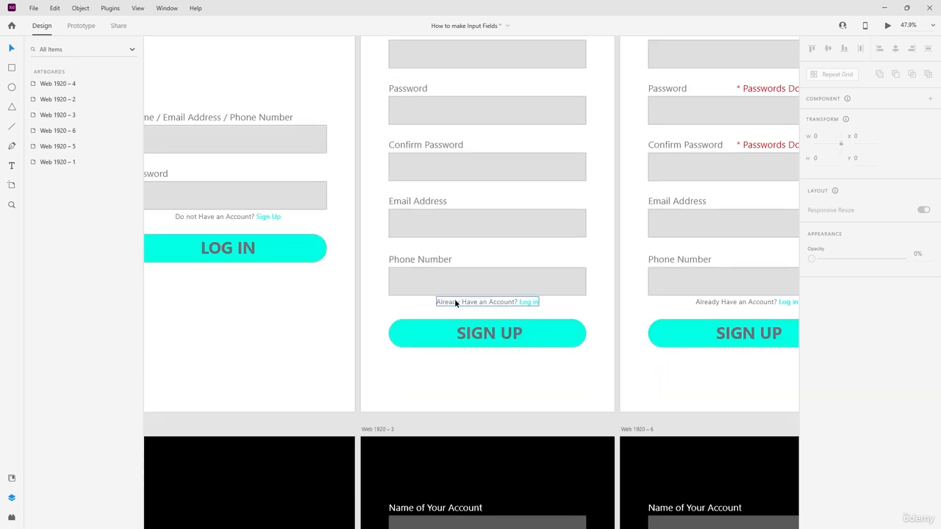
scroll(446, 297, "up", 1)
scroll(440, 288, "down", 3, "ctrl")
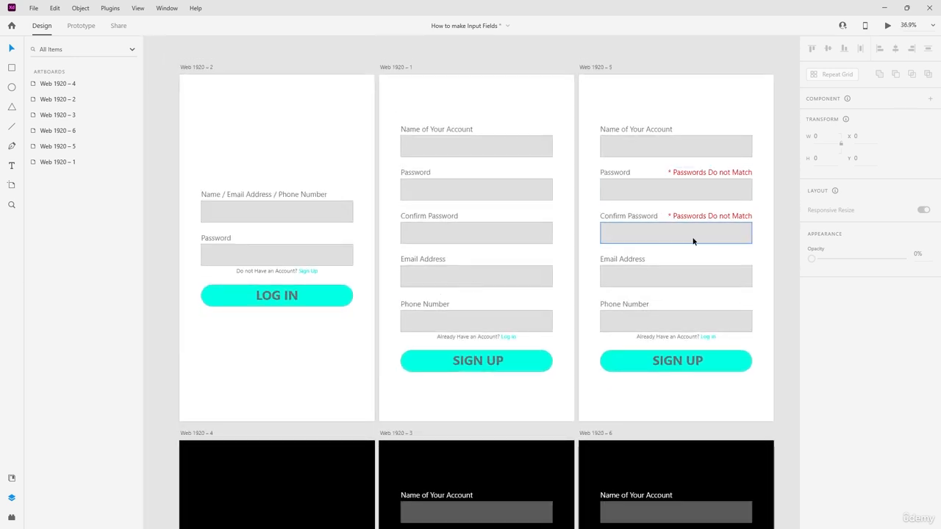
scroll(504, 238, "down", 1, "ctrl")
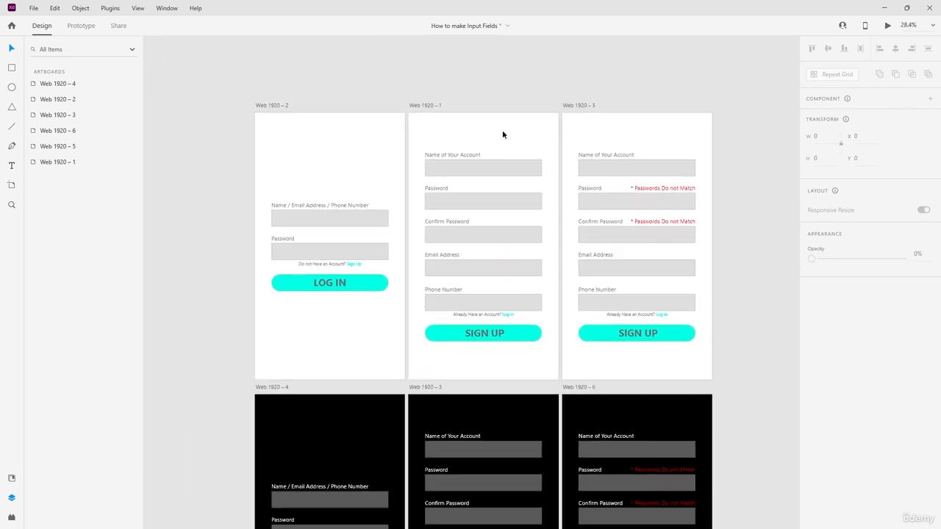
scroll(502, 129, "right", 2)
left_click_drag(321, 103, 626, 103)
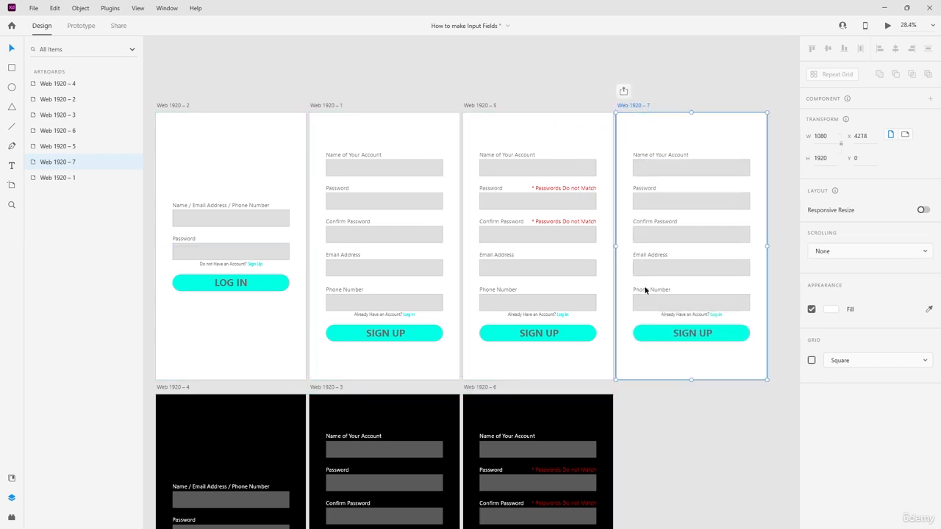
Step: Copy a red "* Passwords Do not Match" message from Web 1920 – 5 beside the Email Address label on Web 1920 – 7
scroll(778, 279, "up", 3)
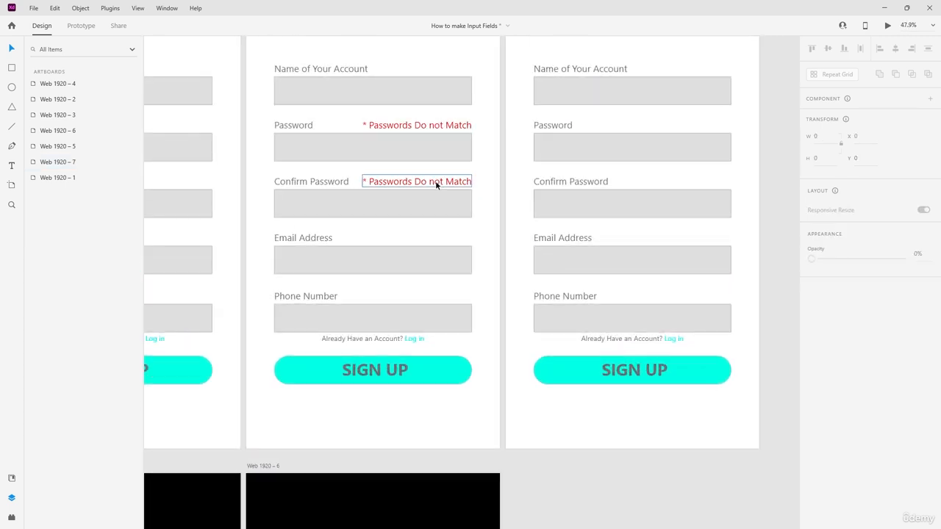
left_click_drag(436, 185, 520, 225)
scroll(784, 256, "up", 3)
Step: Change the copied error message beside Email Address to "* Email is not Valid"
double_click(650, 228)
left_click(656, 225)
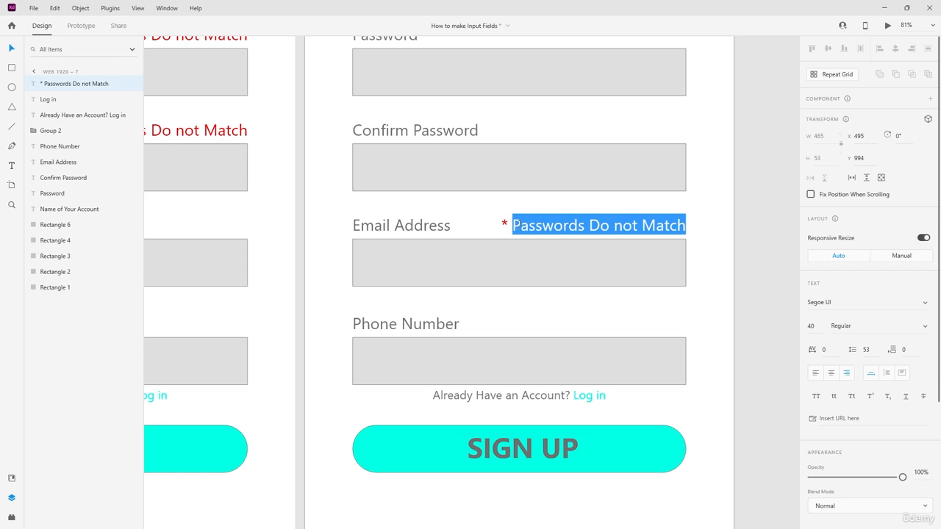
type("Email")
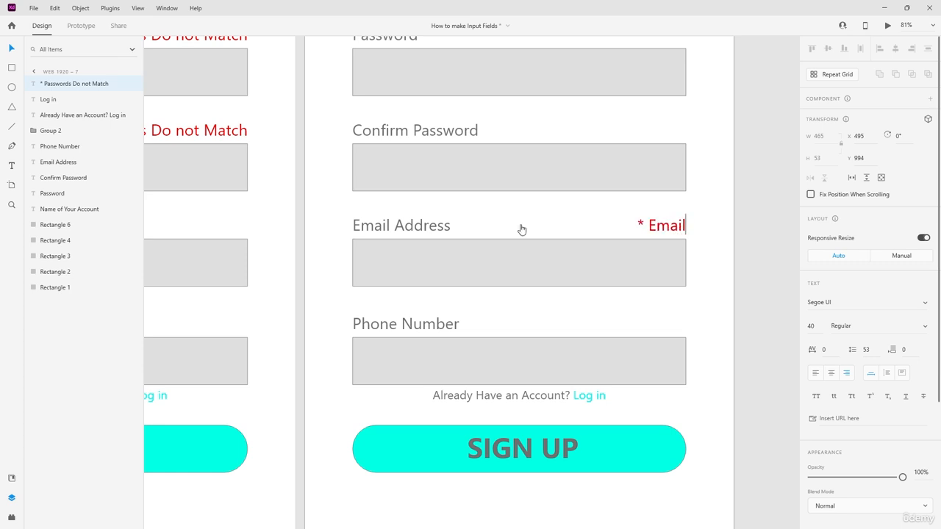
type(" I")
key("BackSpace")
type("is not")
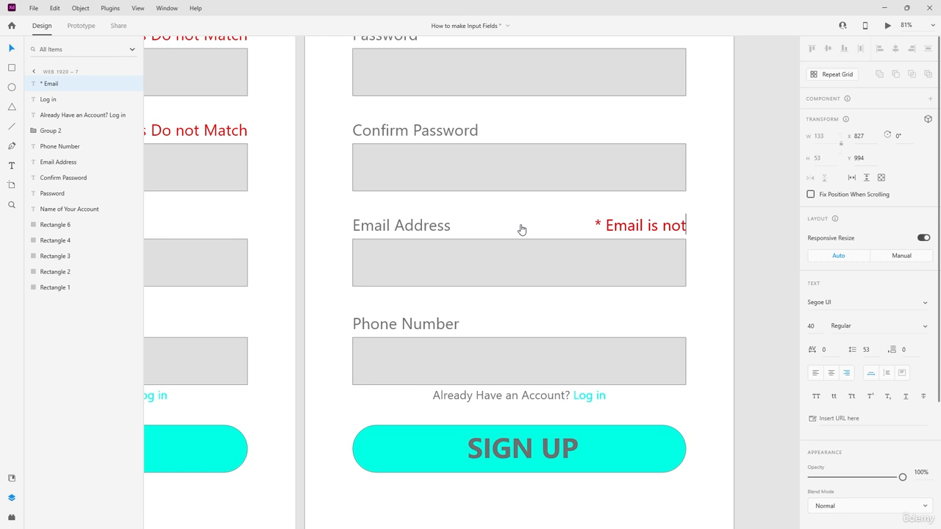
type(" Valid")
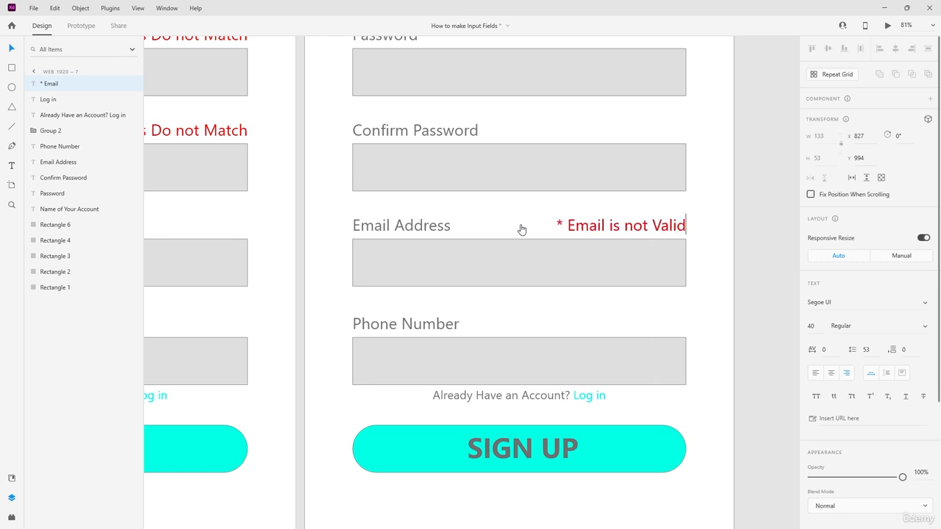
Step: Reword the error message beside Email Address on Web 1920 – 7 to "* Enter a valid email address"
key("BackSpace")
key("BackSpace")
key("BackSpace")
key("BackSpace")
key("BackSpace")
key("BackSpace")
key("BackSpace")
key("BackSpace")
key("BackSpace")
key("BackSpace")
key("BackSpace")
key("BackSpace")
key("BackSpace")
key("BackSpace")
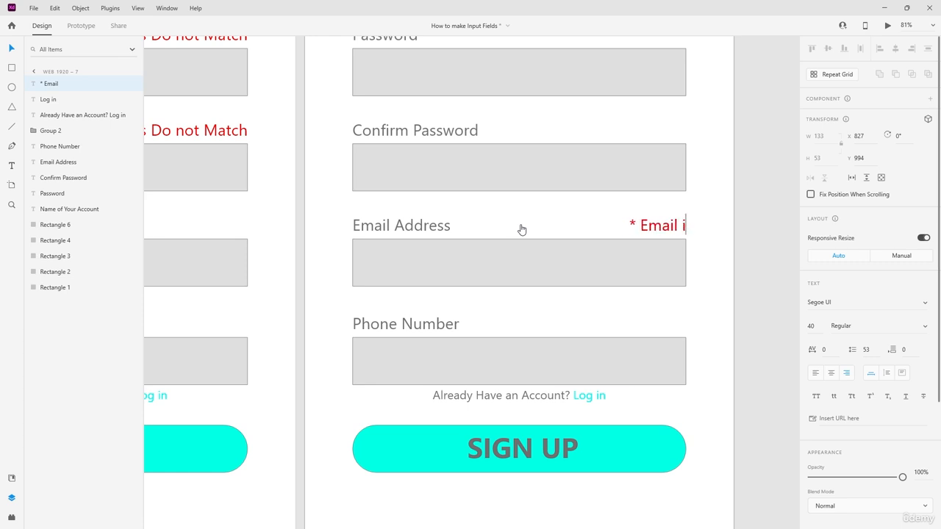
key("BackSpace")
key("BackSpace")
type("nter a val")
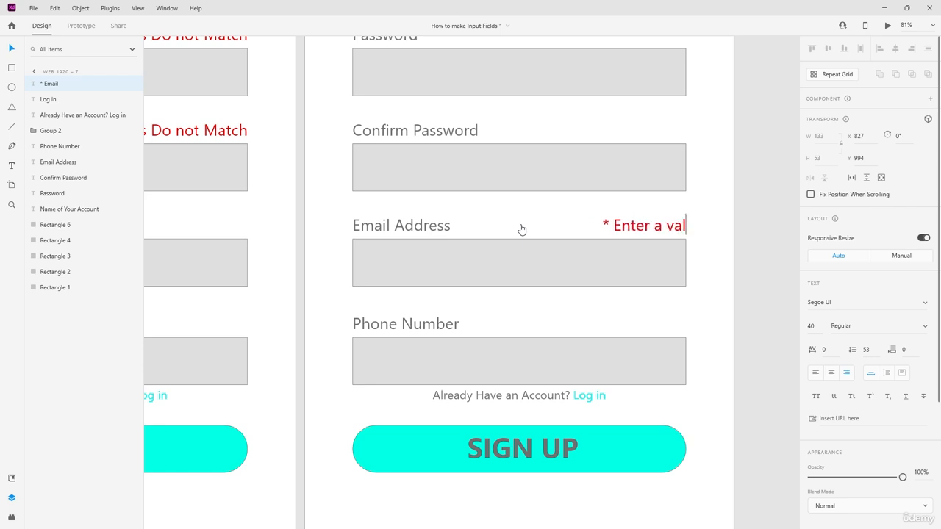
type("id email a")
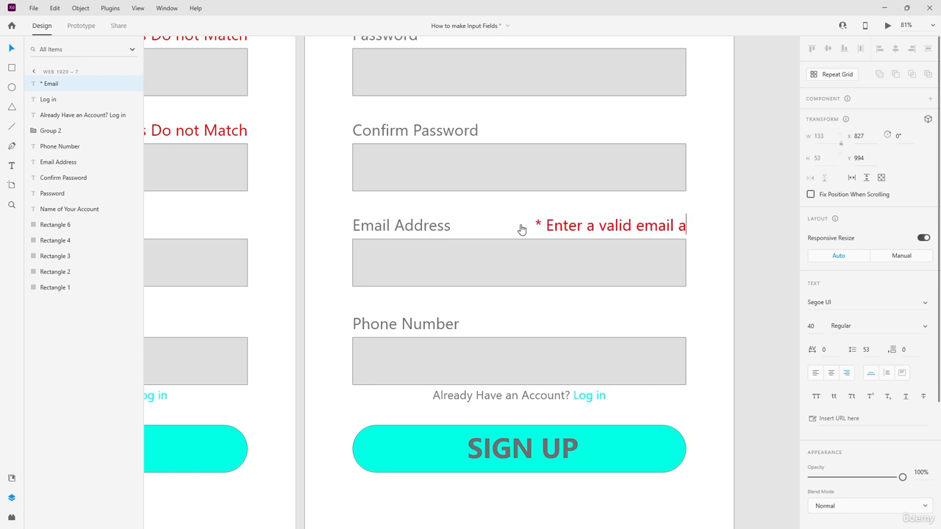
type("ddress")
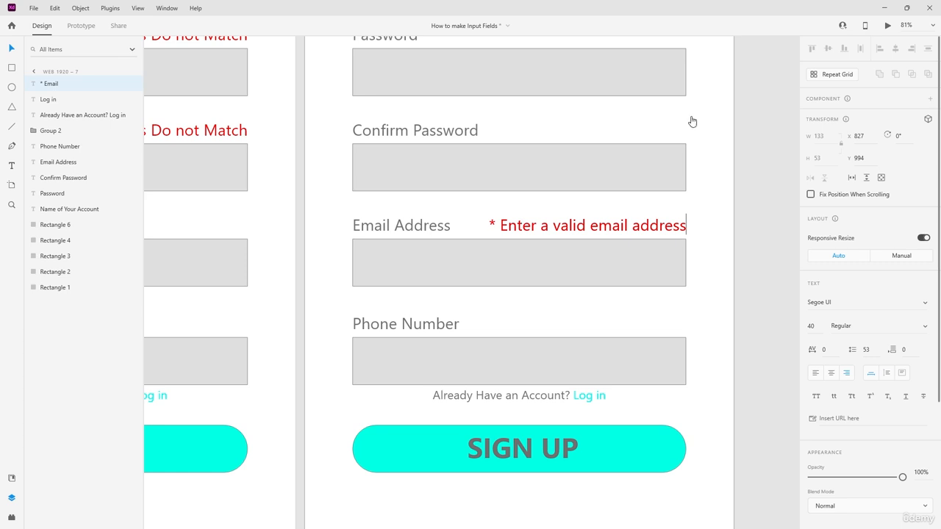
key("Escape")
Step: Duplicate the black Web 1920 – 3 artboard to the right of Web 1920 – 6, directly below Web 1920 – 7
key("ctrl+0")
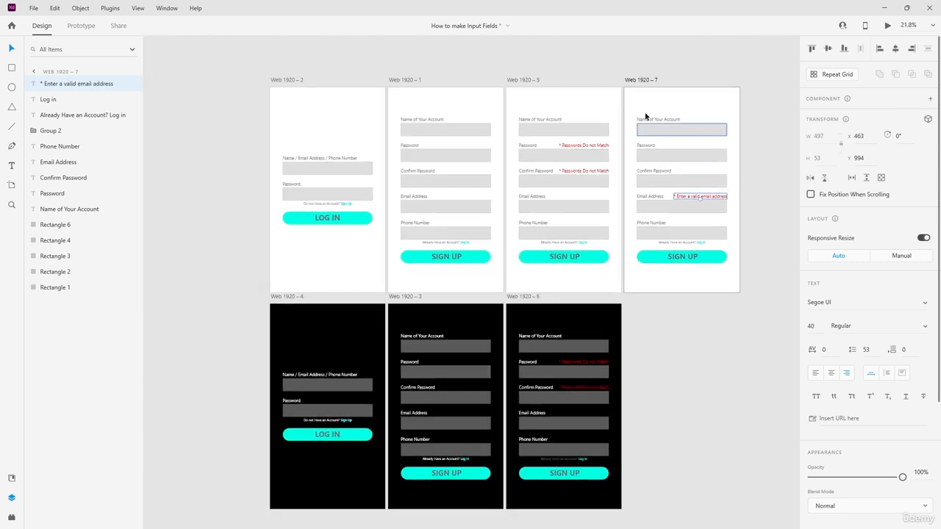
left_click(518, 298)
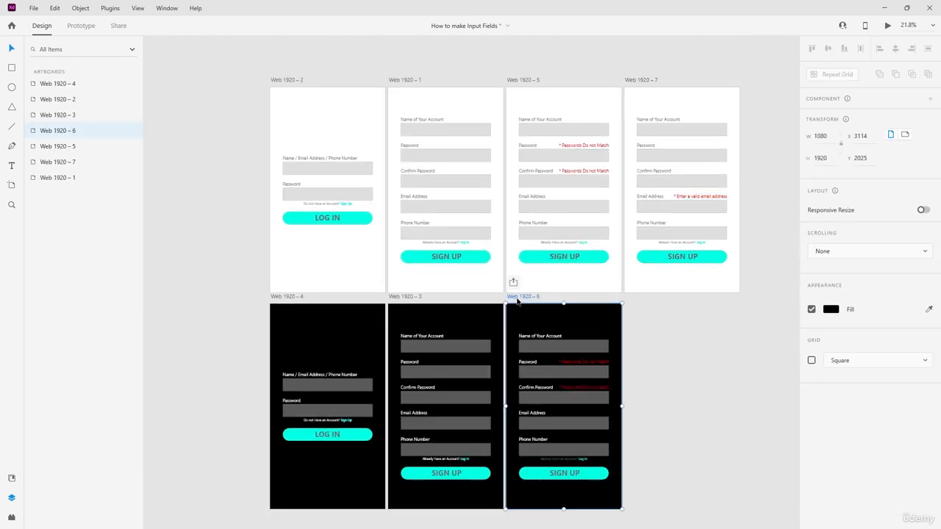
left_click(402, 295)
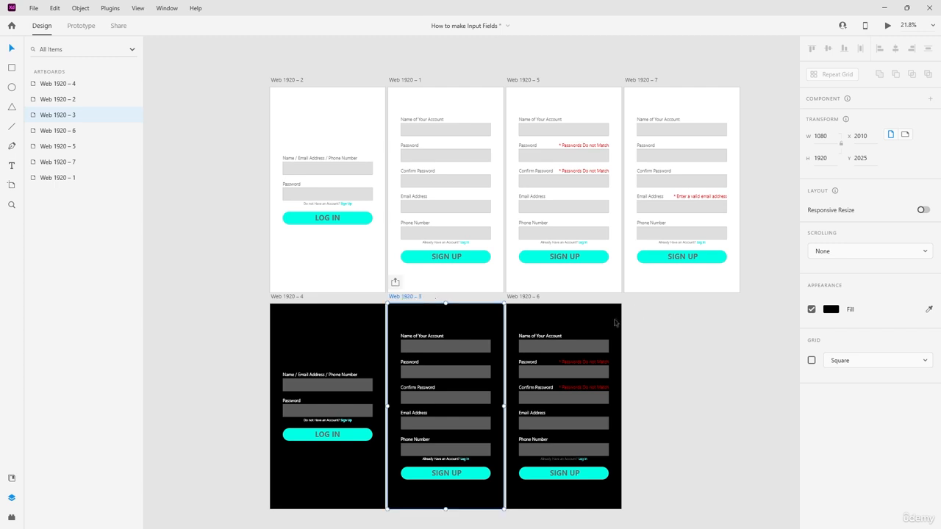
left_click_drag(395, 297, 635, 299)
left_click(678, 389)
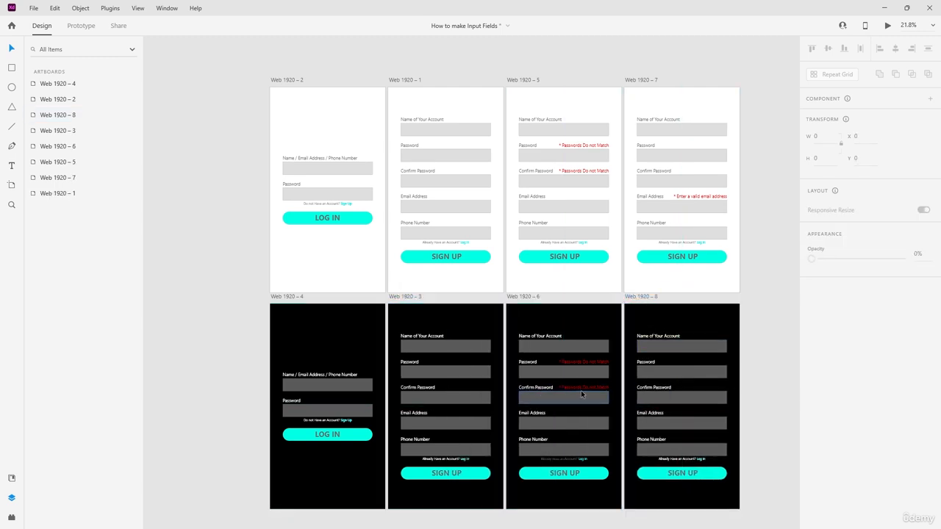
Step: Copy the "* Enter a valid email address" message beside the Email Address label on the black Web 1920 – 8 artboard, flush with the field's right edge
scroll(743, 448, "up", 3)
scroll(580, 177, "down", 2)
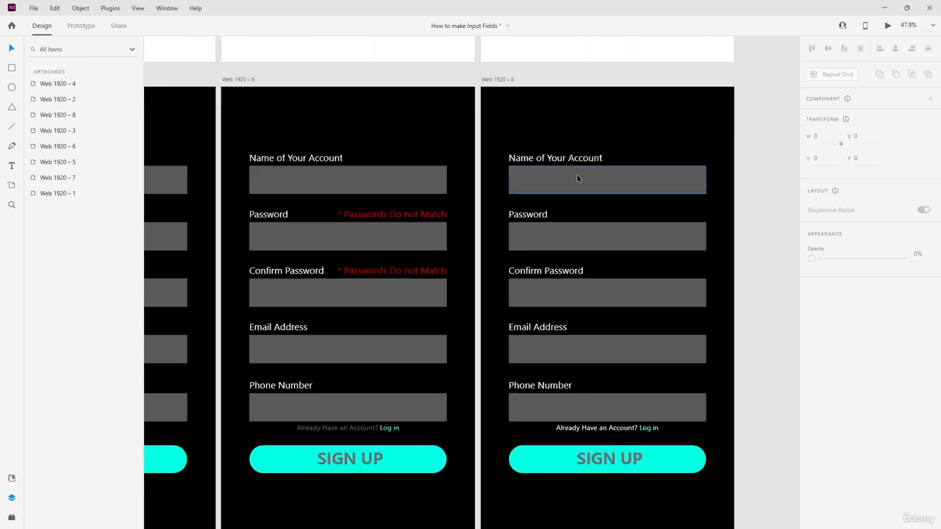
scroll(580, 173, "down", 2)
scroll(580, 173, "up", 3)
left_click(620, 151)
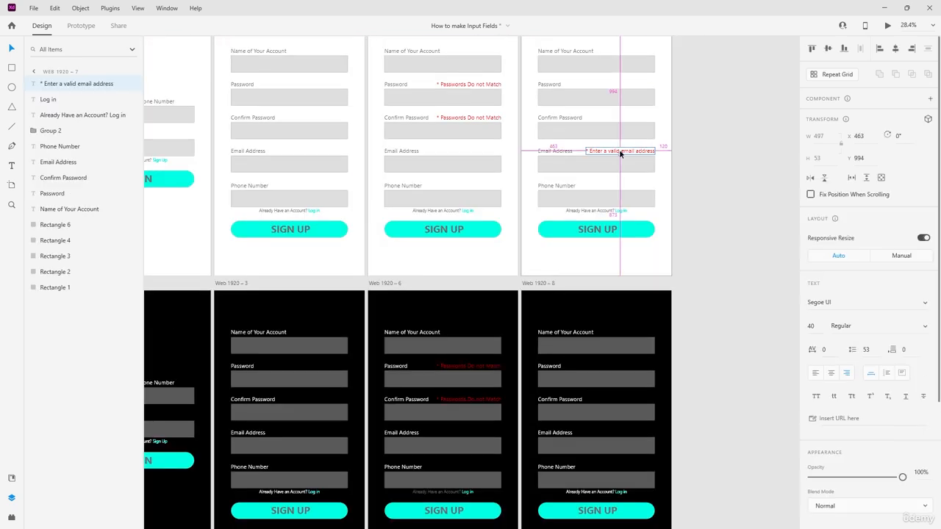
left_click_drag(623, 152, 619, 435)
scroll(619, 435, "up", 5)
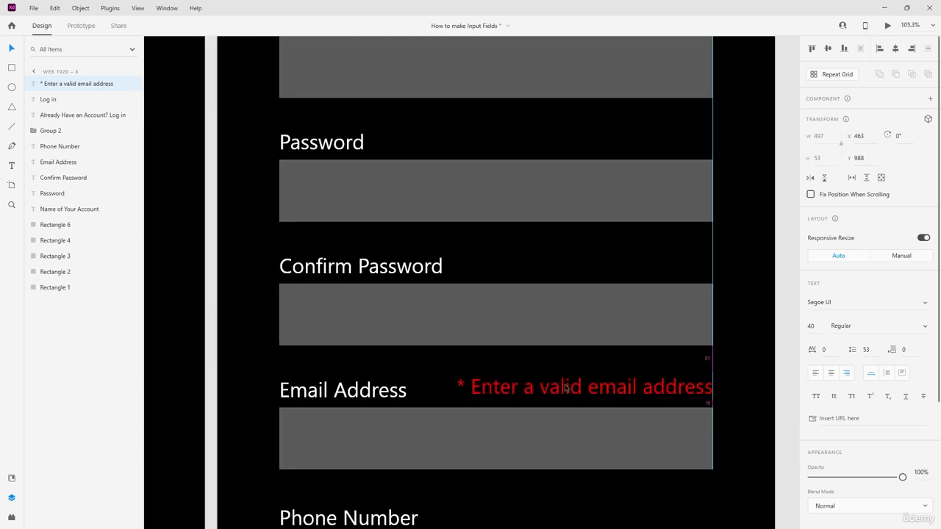
left_click(745, 283)
scroll(664, 308, "down", 5)
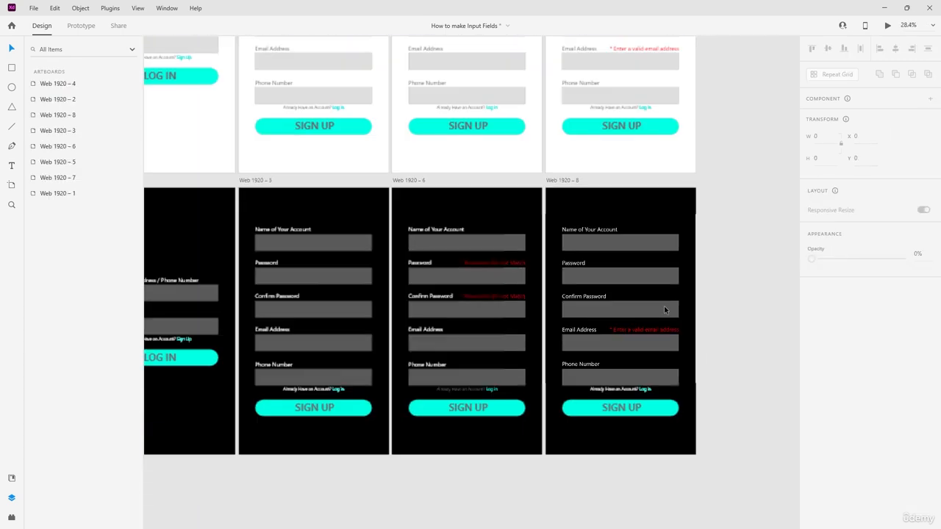
Step: Look over the light and dark log-in and sign-up artboards in both rows
scroll(647, 304, "left", 3)
scroll(615, 300, "down", 2)
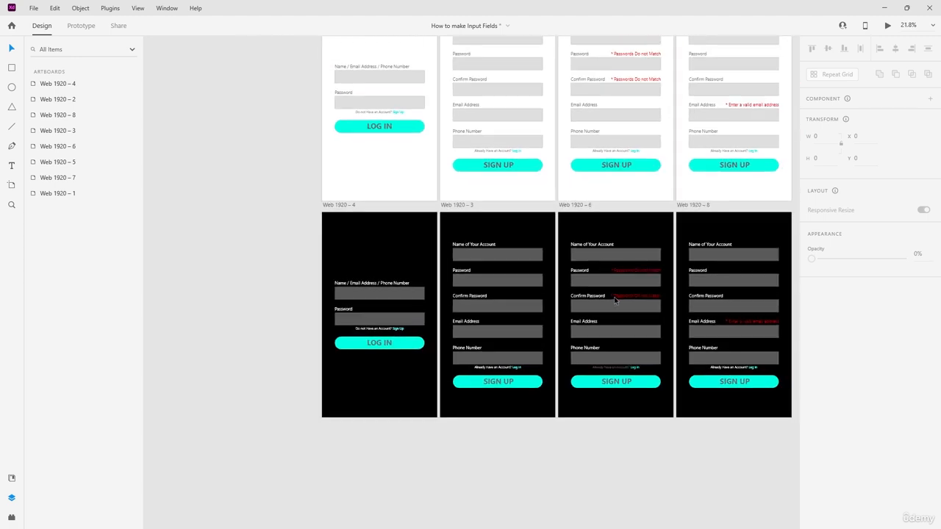
scroll(616, 300, "right", 3)
scroll(353, 389, "up", 2)
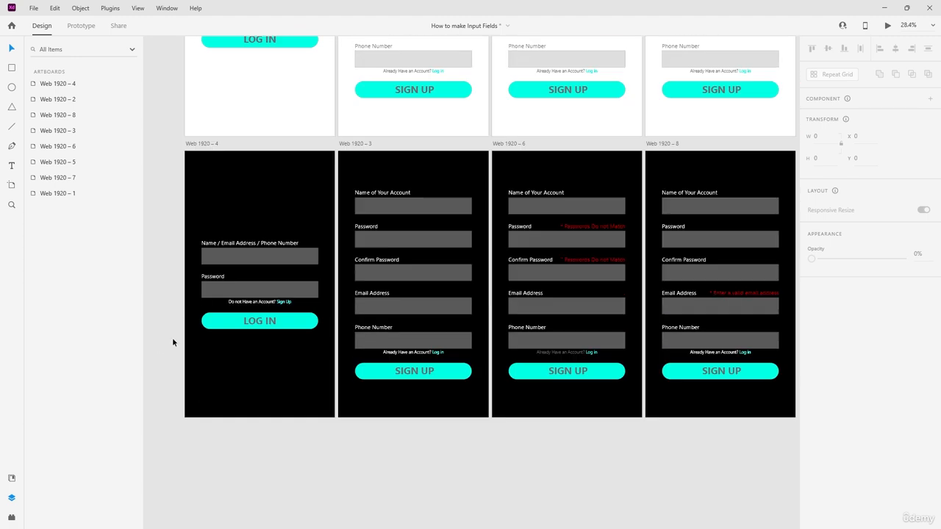
scroll(261, 335, "down", 2)
scroll(261, 334, "up", 5)
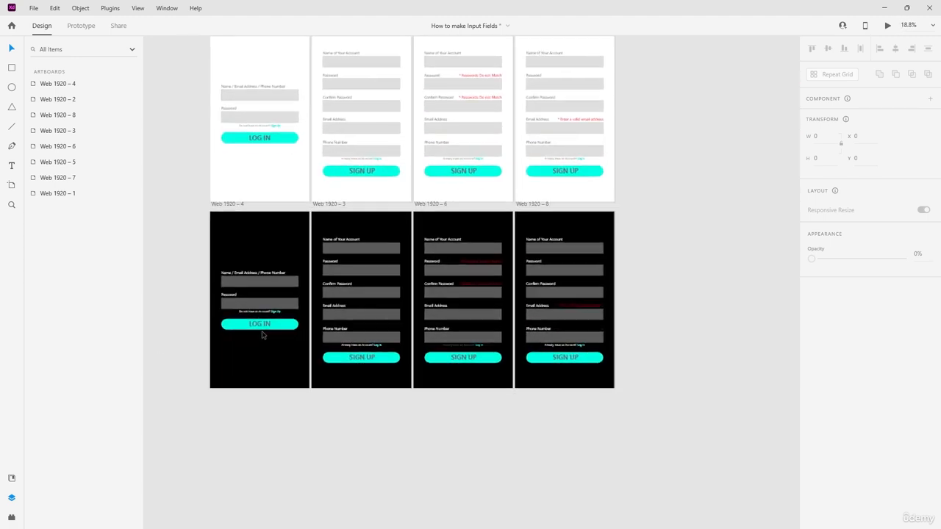
scroll(263, 334, "down", 3)
scroll(306, 329, "left", 2)
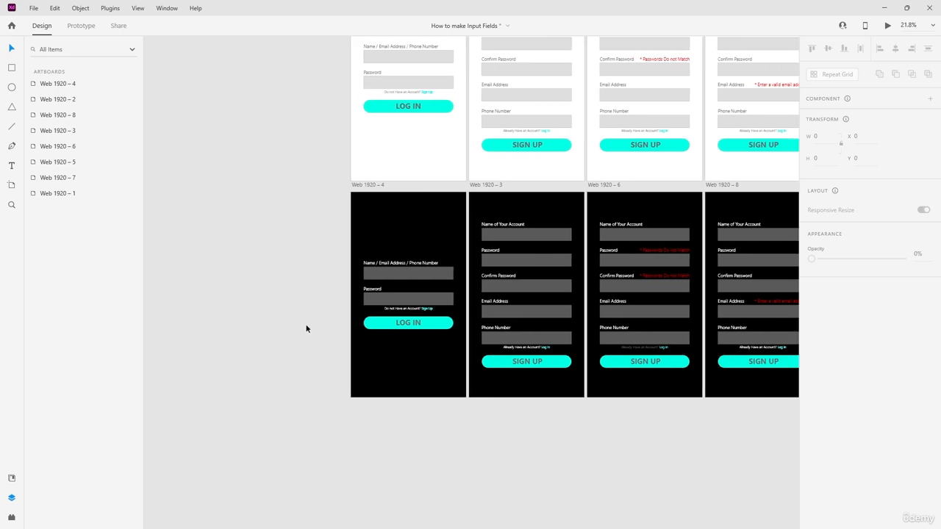
Step: Duplicate the log-in artboards Web 1920 – 2 and Web 1920 – 4, placing each copy directly left of its original
scroll(357, 215, "up", 2)
left_click_drag(358, 121, 240, 121)
left_click(296, 346)
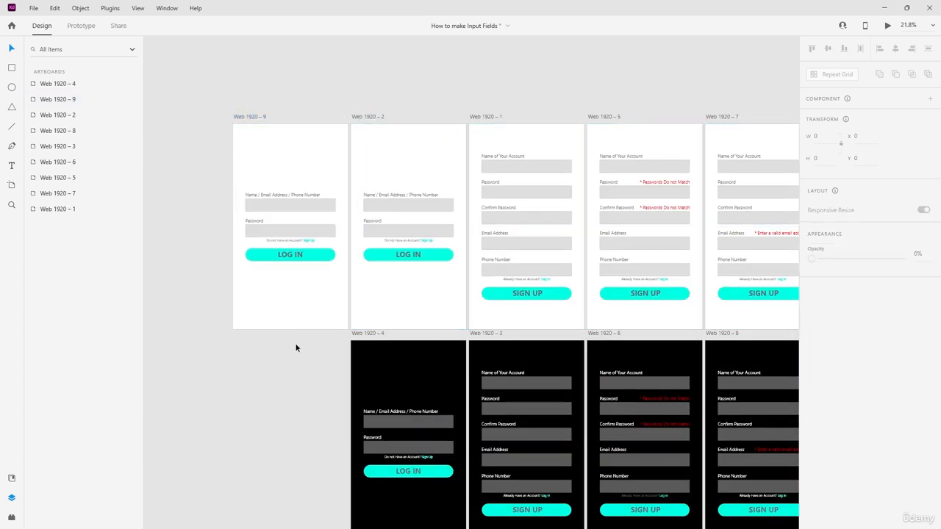
scroll(297, 346, "down", 1)
left_click_drag(362, 284, 243, 285)
left_click(211, 297)
Step: Replace the "Name / Email Address / Phone Number" label on the black Web 1920 – 10 artboard with "* Credentials invalid"
scroll(296, 401, "up", 5)
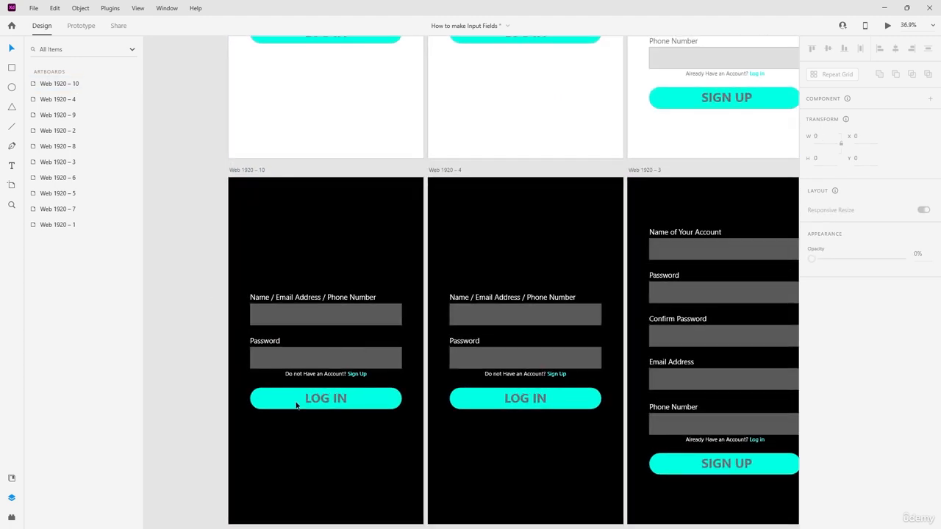
scroll(300, 287, "down", 2)
scroll(288, 281, "up", 4)
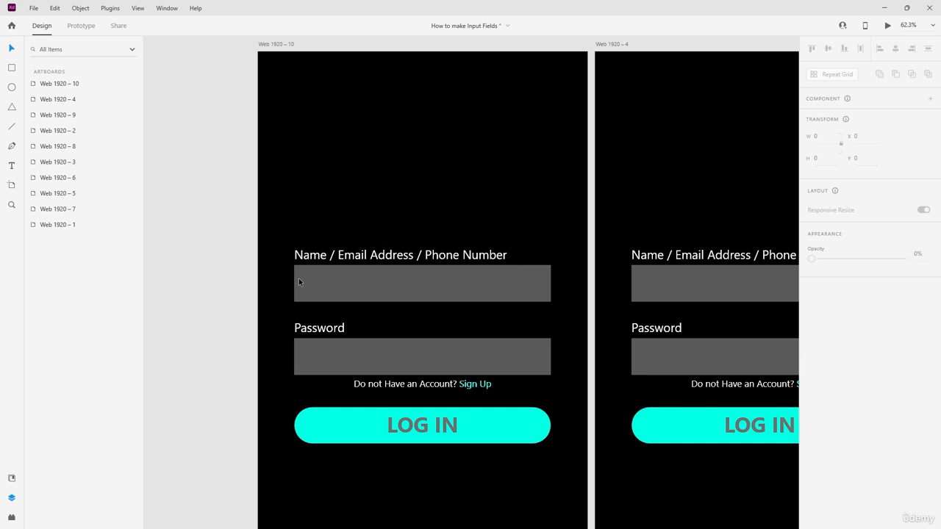
double_click(412, 255)
left_click(414, 255)
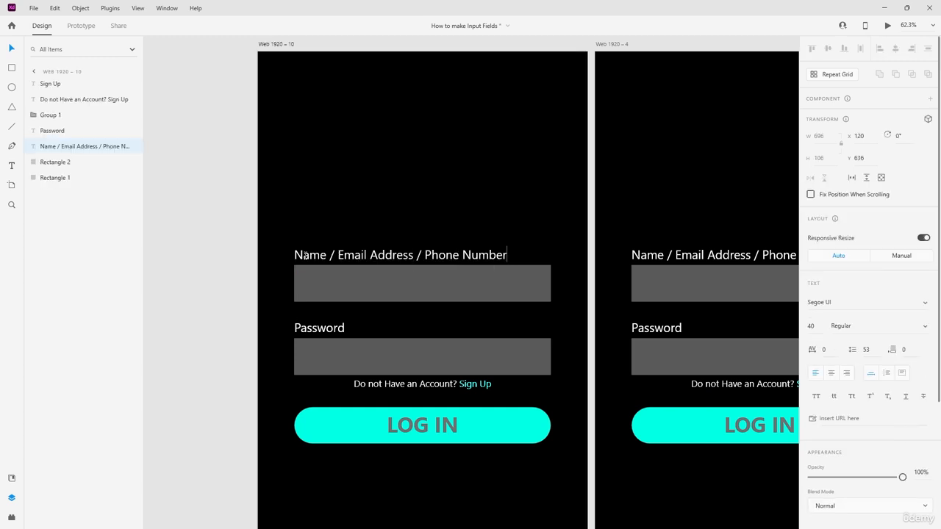
left_click_drag(304, 255, 282, 261)
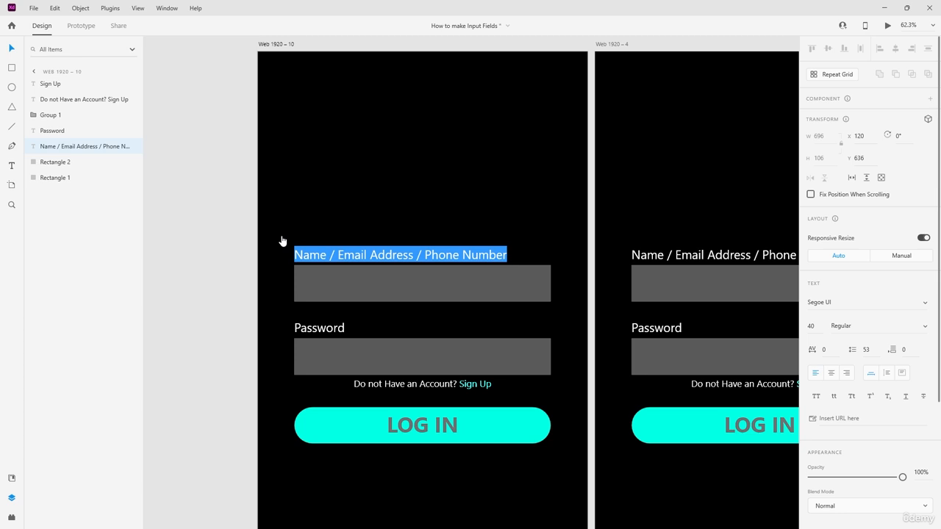
type("Credentials invalid")
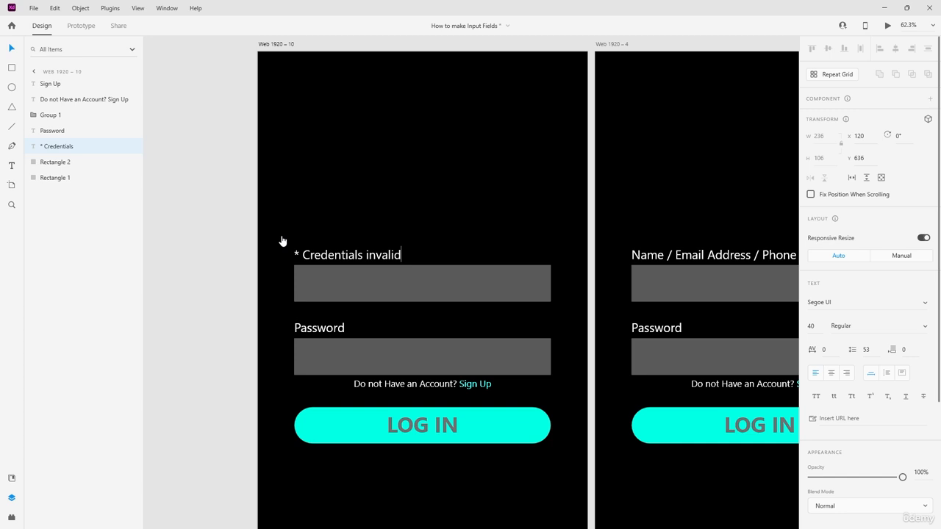
Step: Set the fill of the "* Credentials invalid" text on Web 1920 – 10 to red #FF0000
key("ctrl+a")
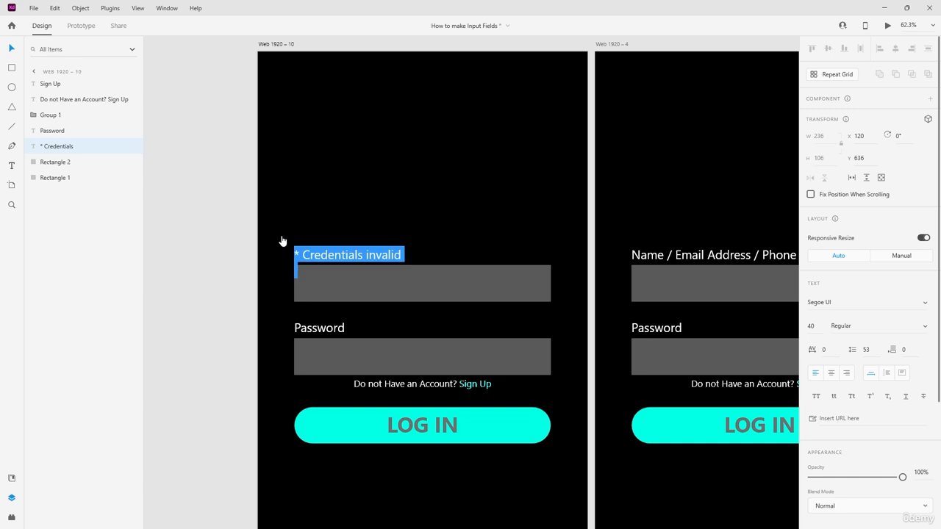
scroll(845, 368, "down", 4)
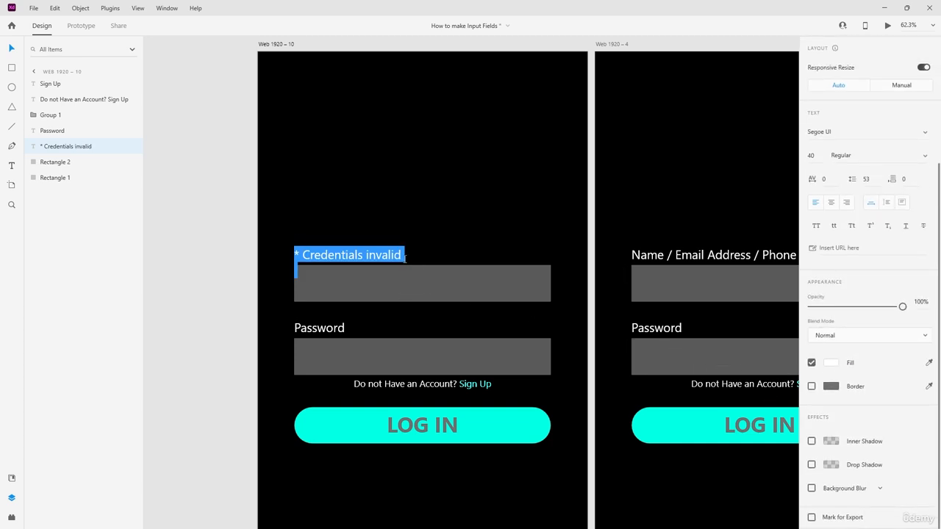
left_click(405, 258)
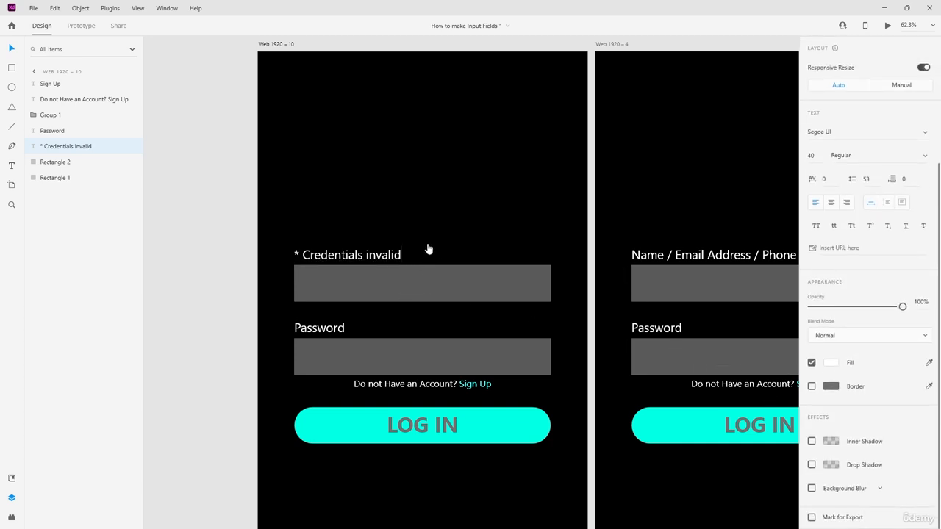
key("ctrl+a")
left_click(831, 363)
left_click_drag(758, 348, 784, 283)
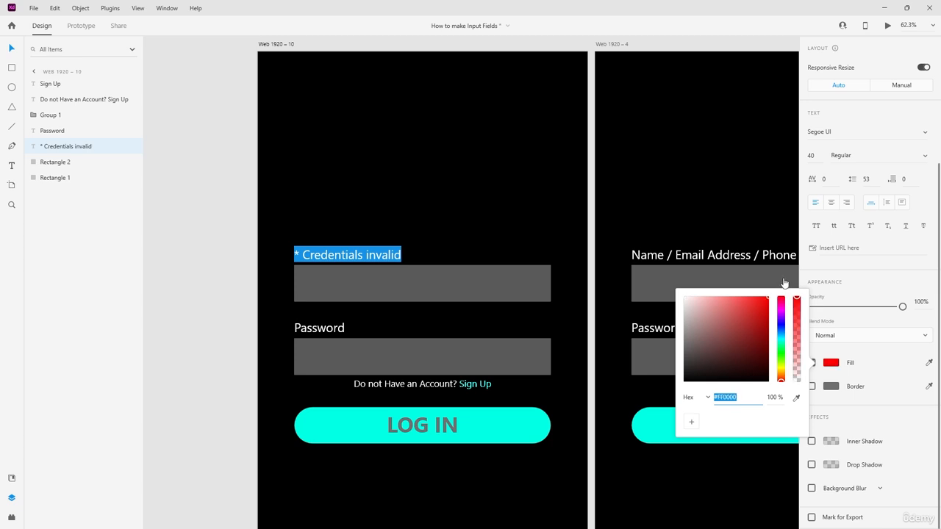
key("Escape")
Step: Replace the Password label on Web 1920 – 10 with "* Wrong Password" and fill the text with red #FF0000
left_click(331, 328)
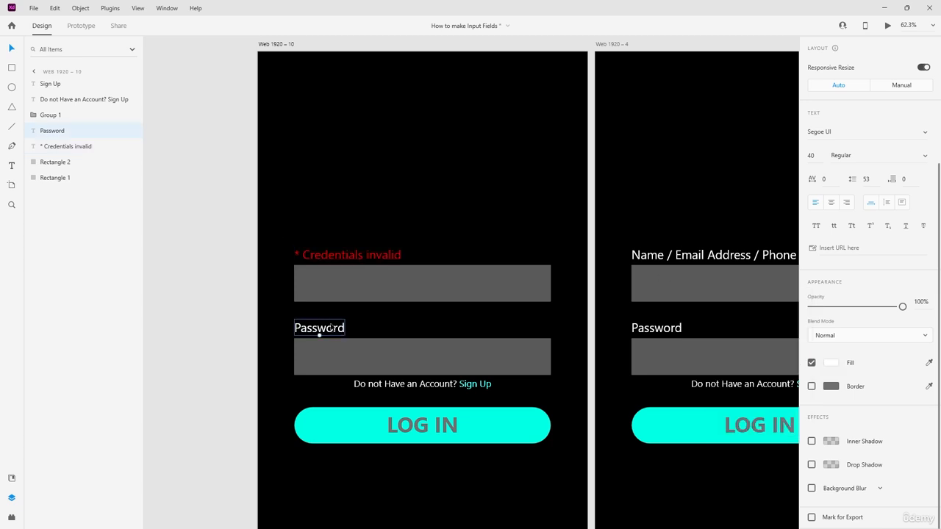
double_click(331, 332)
type("-")
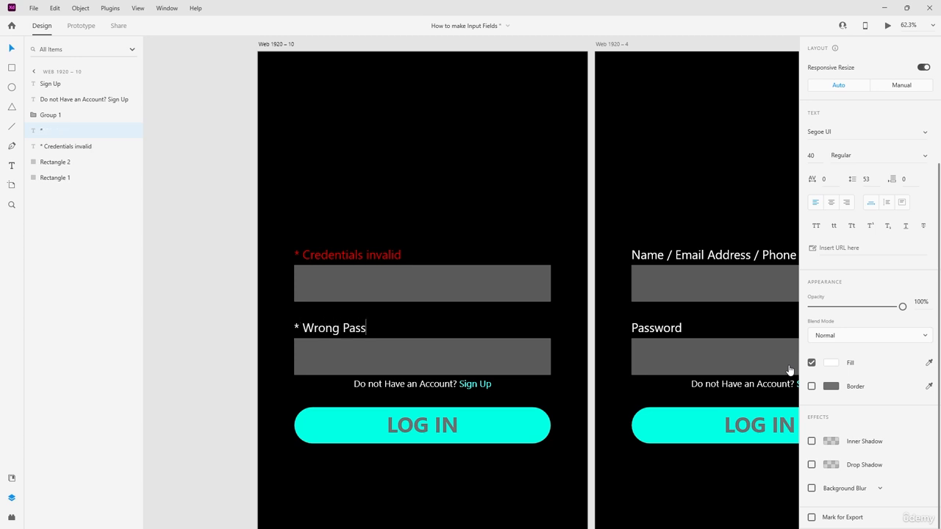
key("ctrl+a")
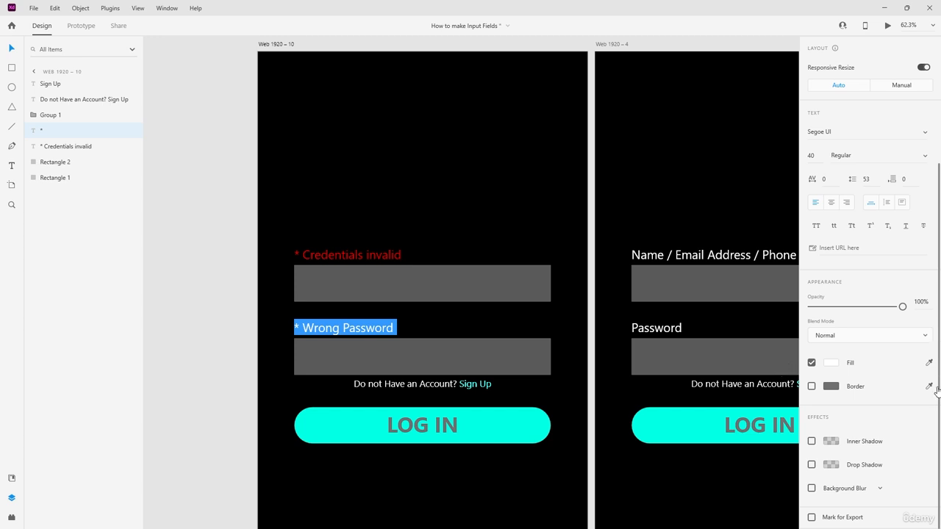
left_click(831, 363)
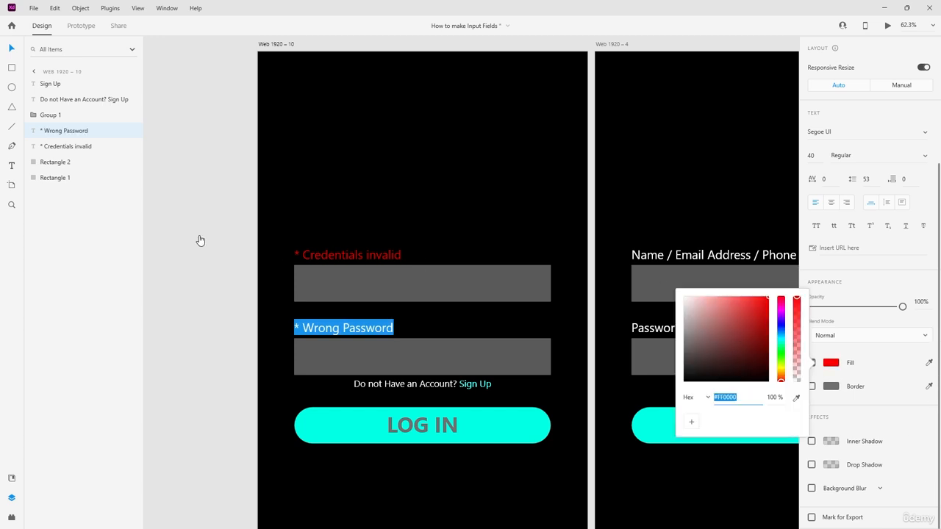
key("Escape")
Step: Examine the red error messages on the black log-in artboard against the neighbouring artboards
scroll(246, 269, "down", 3)
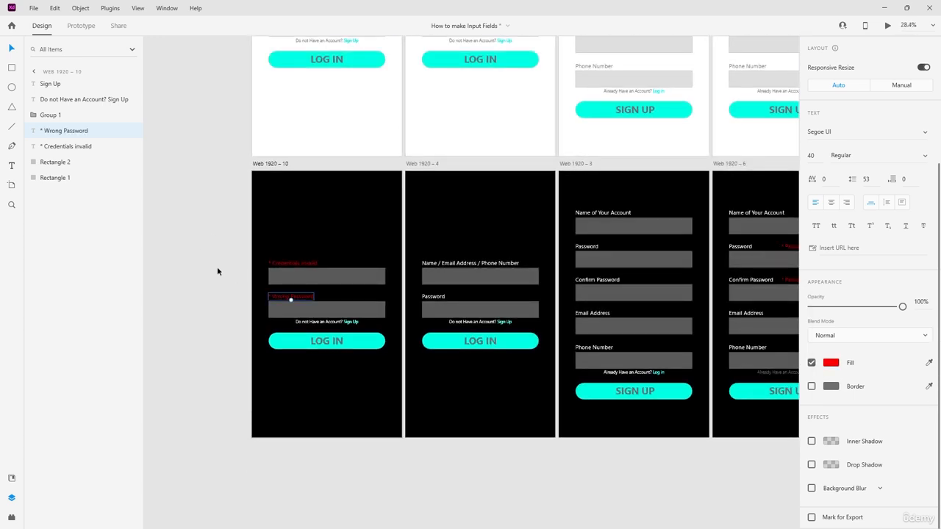
scroll(220, 273, "up", 3)
scroll(234, 293, "down", 2)
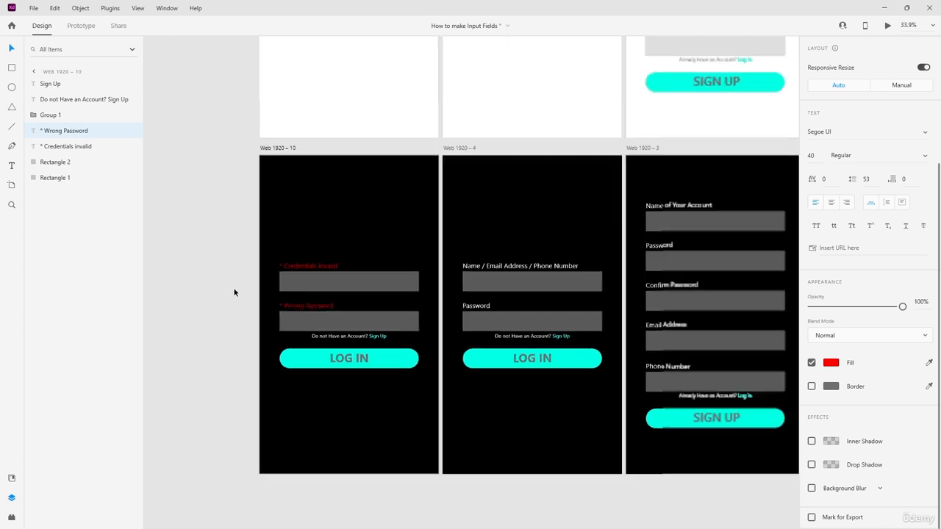
left_click(234, 292)
scroll(224, 257, "down", 2)
scroll(231, 289, "up", 4)
scroll(323, 295, "down", 2)
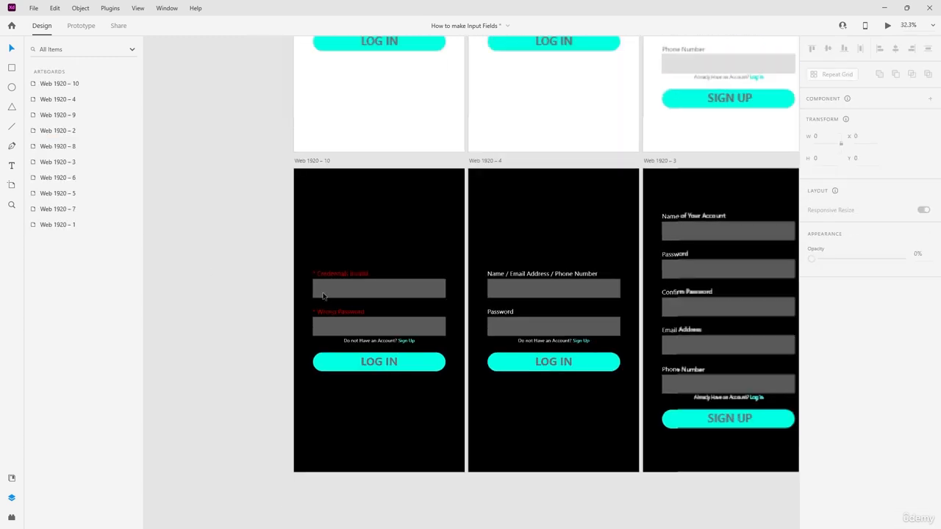
scroll(323, 295, "down", 1)
scroll(320, 236, "up", 3)
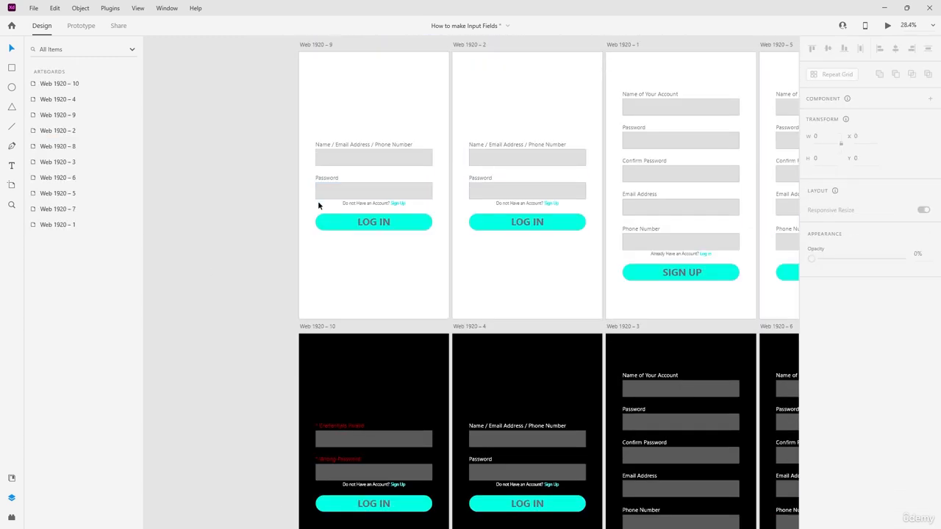
Step: Copy both red error messages from Web 1920 – 10 onto the matching labels of the white Web 1920 – 9 artboard, at X 120, Y 638
left_click(341, 426)
left_click(340, 460, "shift")
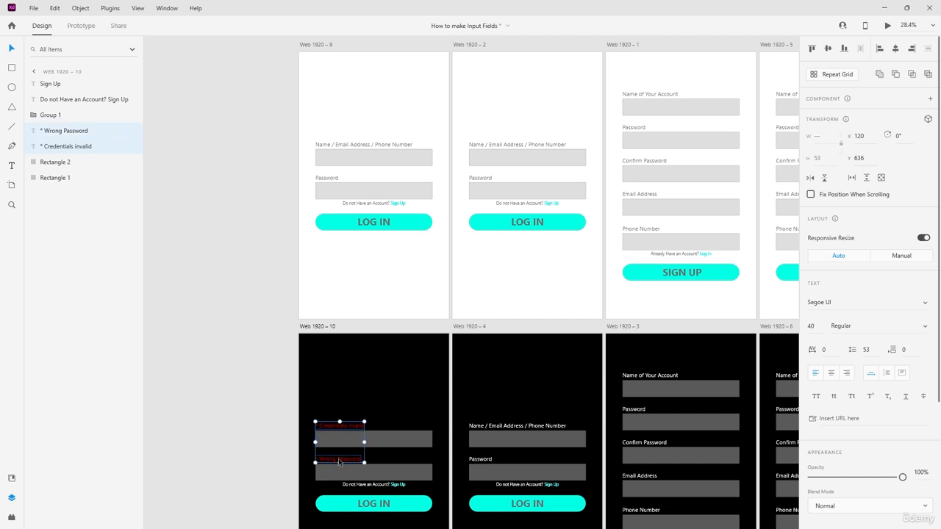
left_click_drag(340, 461, 338, 178)
scroll(323, 145, "up", 5)
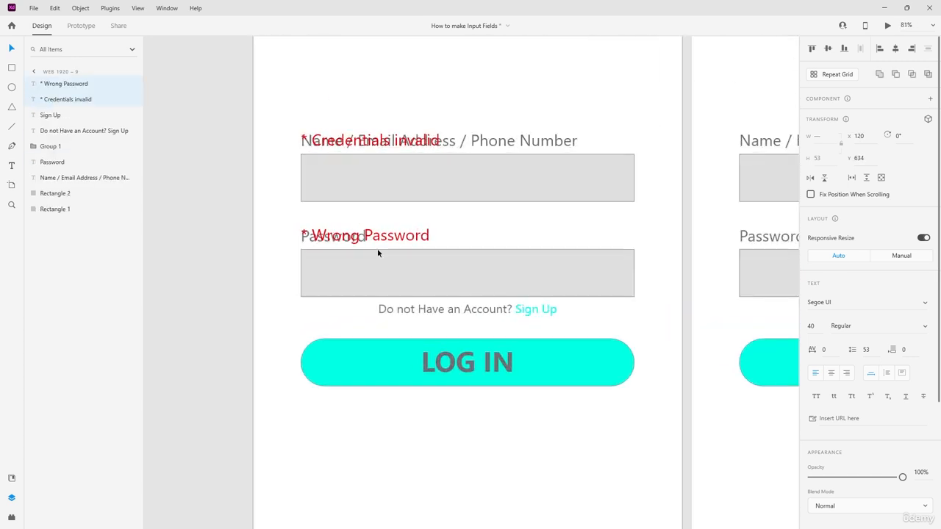
left_click_drag(386, 241, 390, 240)
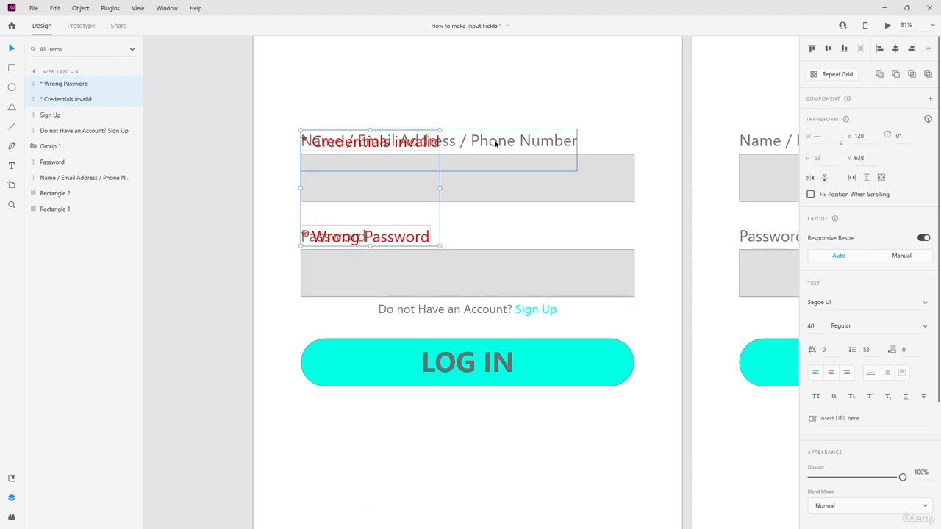
Step: Delete the original grey name and Password labels behind the red messages on Web 1920 – 9
left_click(498, 143)
key("Delete")
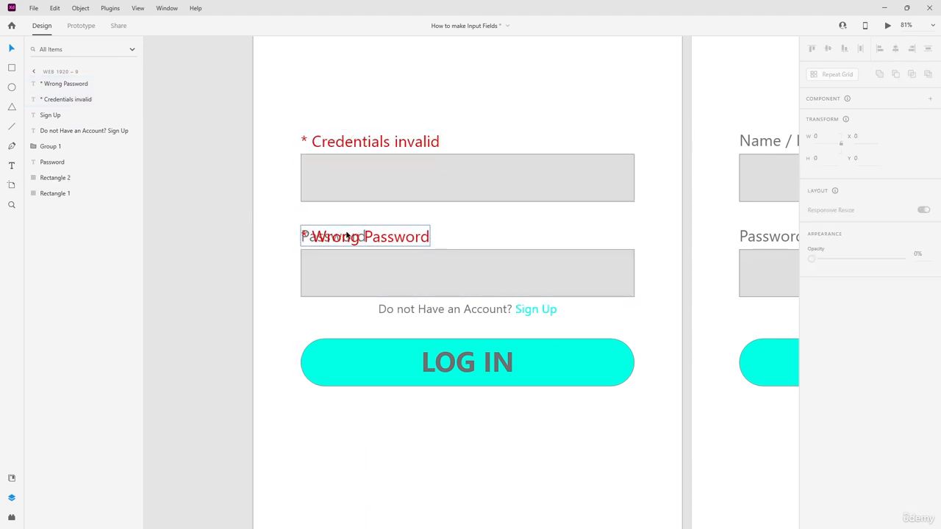
left_click_drag(328, 237, 353, 236)
left_click(304, 238)
key("Delete")
left_click(218, 238)
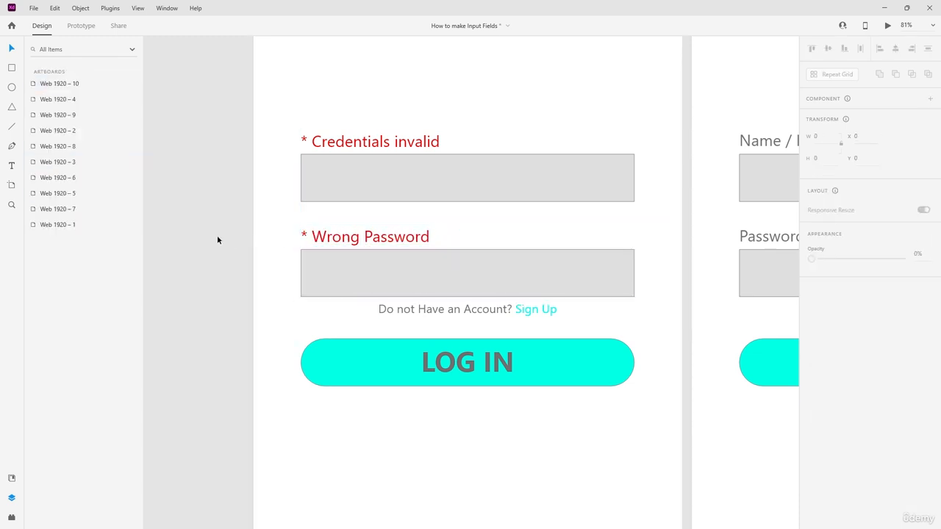
left_click(363, 142)
left_click(230, 197)
Step: Duplicate the error-state log-in artboards Web 1920 – 9 and Web 1920 – 10, placing each copy directly left of its original
scroll(230, 196, "down", 5)
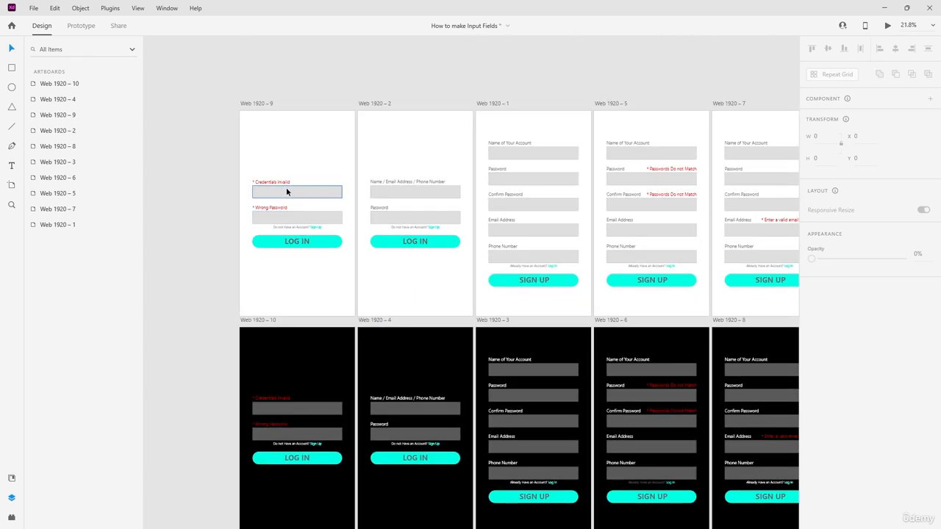
scroll(237, 300, "left", 3)
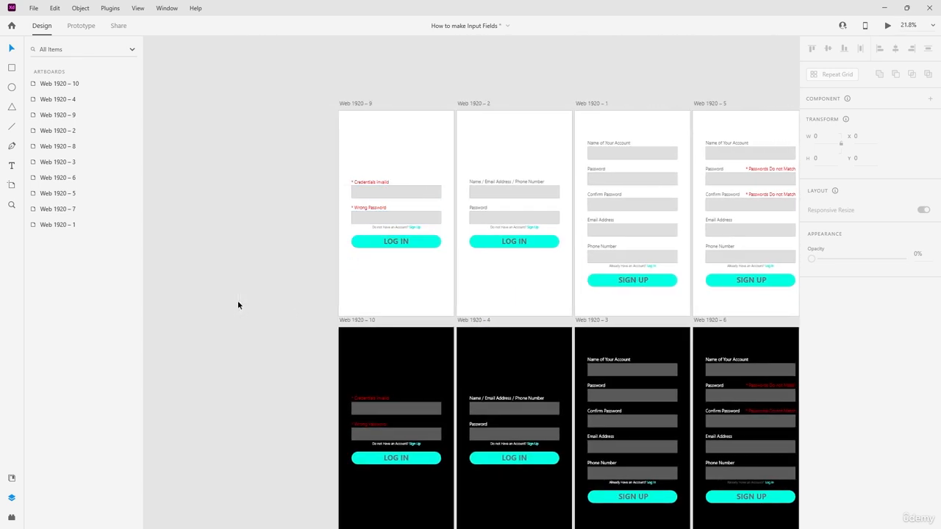
scroll(348, 200, "down", 1)
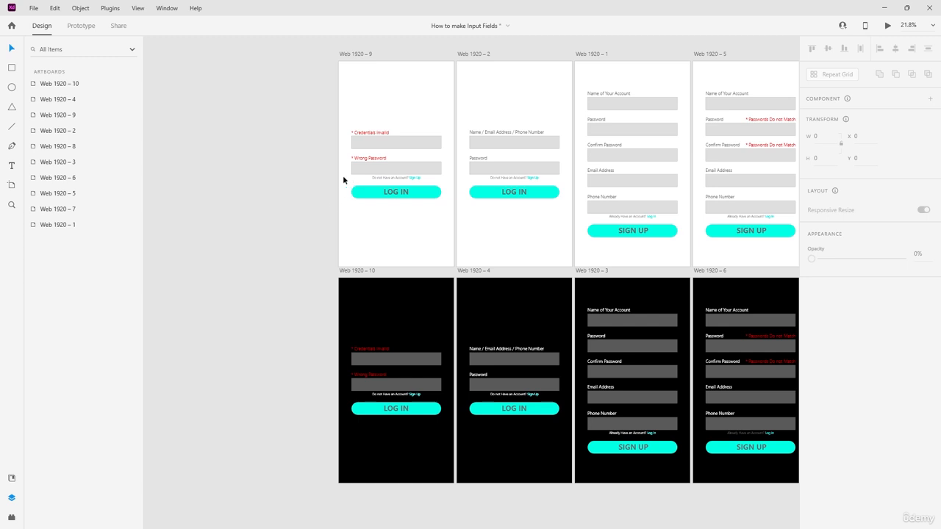
left_click_drag(349, 59, 231, 53)
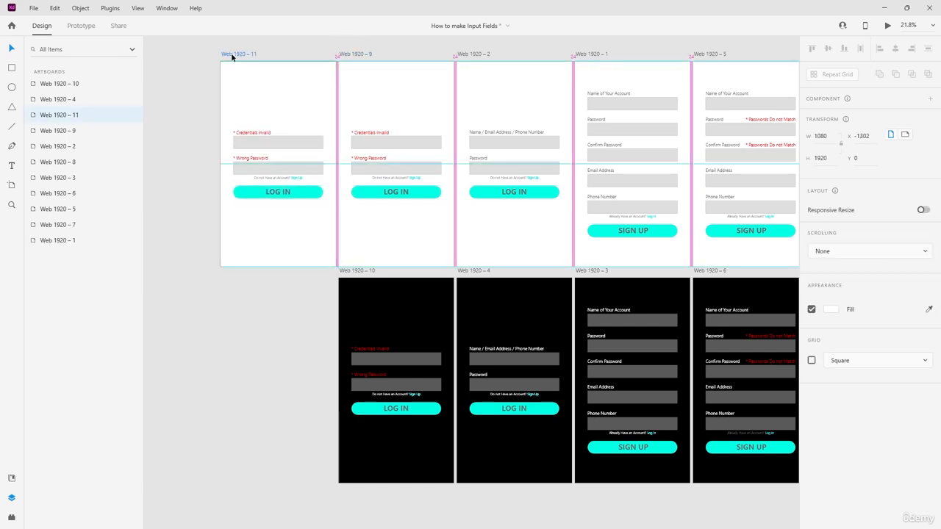
left_click(309, 326)
left_click_drag(349, 272, 231, 271)
left_click(206, 292)
Step: Replace the red Wrong Password message on Web 1920 – 12 with a copy of the white Password label from Web 1920 – 4, at X 120, Y 876
scroll(248, 394, "up", 3)
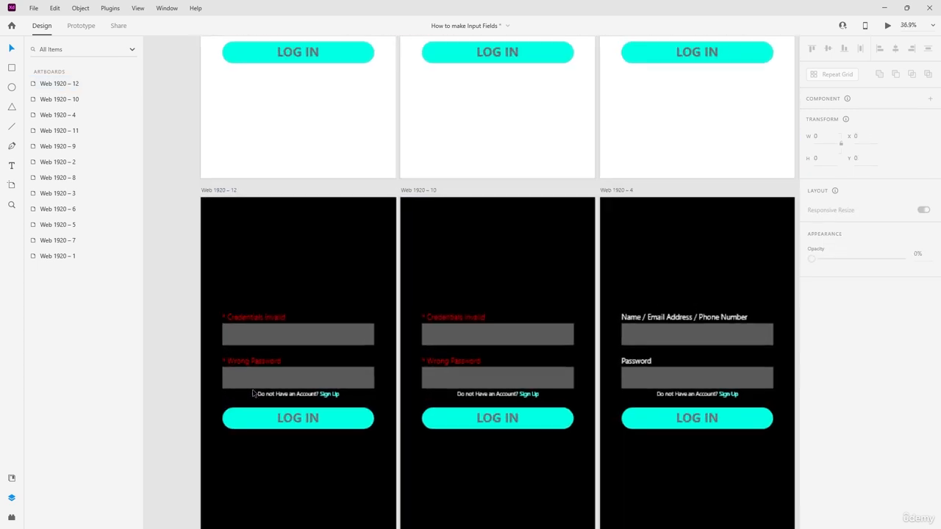
scroll(267, 373, "down", 3)
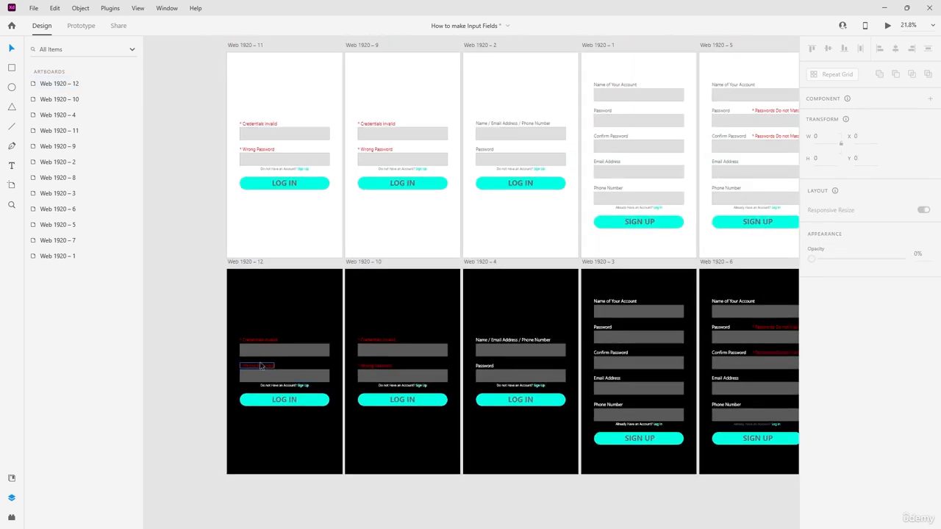
left_click(260, 366)
key("Delete")
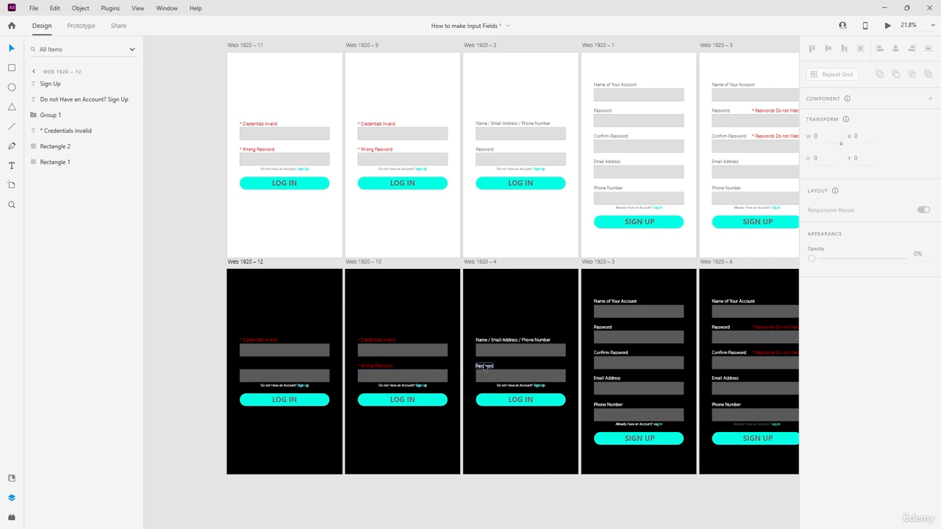
left_click_drag(485, 368, 248, 368)
left_click(210, 376)
scroll(207, 373, "up", 5)
left_click(377, 346)
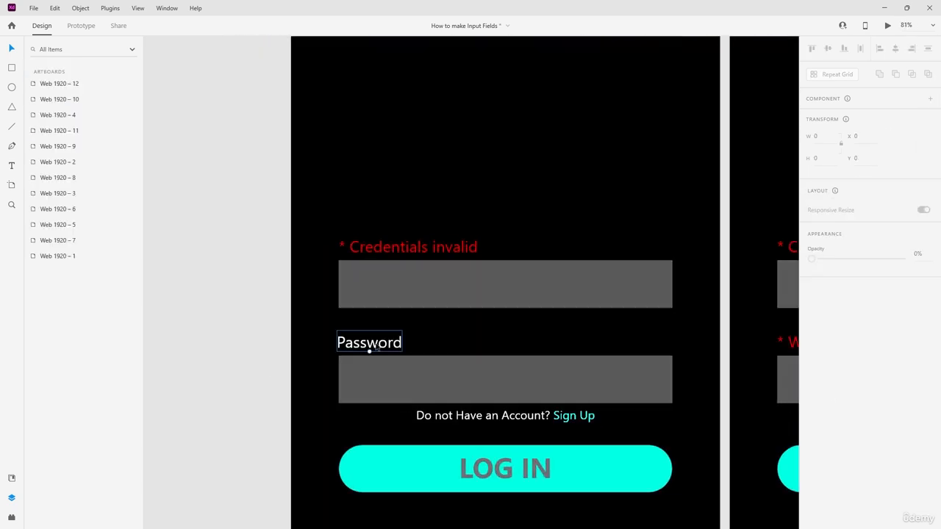
left_click_drag(375, 350, 377, 350)
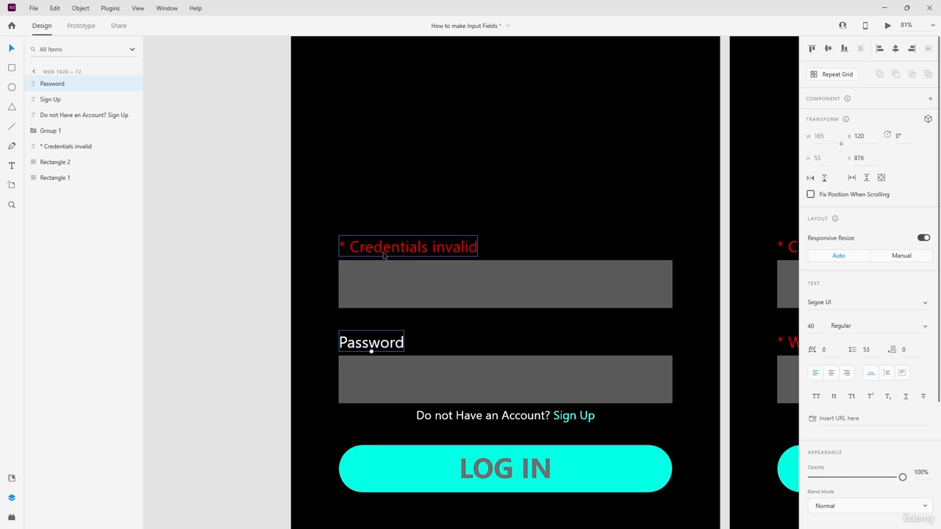
Step: Try shifting Credentials invalid to Y 638 and Password slightly down on Web 1920 – 12, and nudge the Web 1920 – 10 messages, with Wrong Password at Y 878
left_click(384, 252)
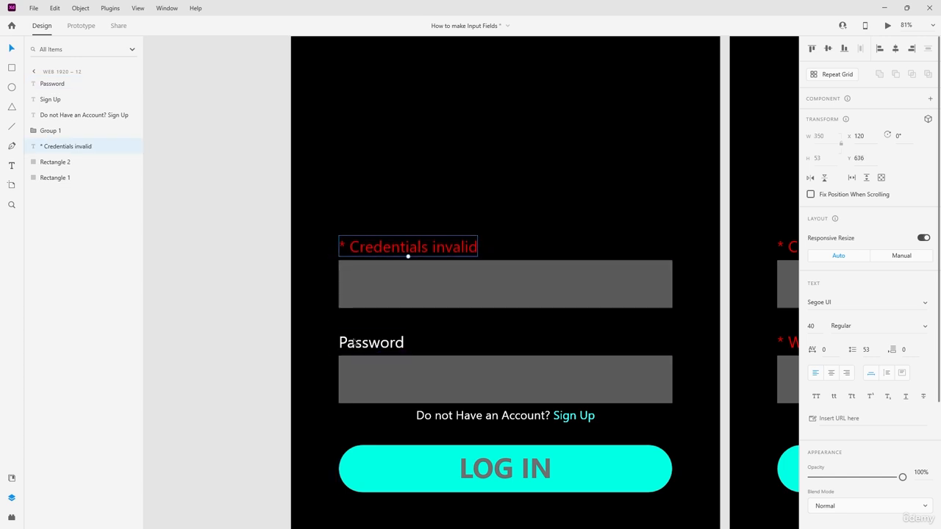
left_click(241, 329)
scroll(240, 329, "down", 2)
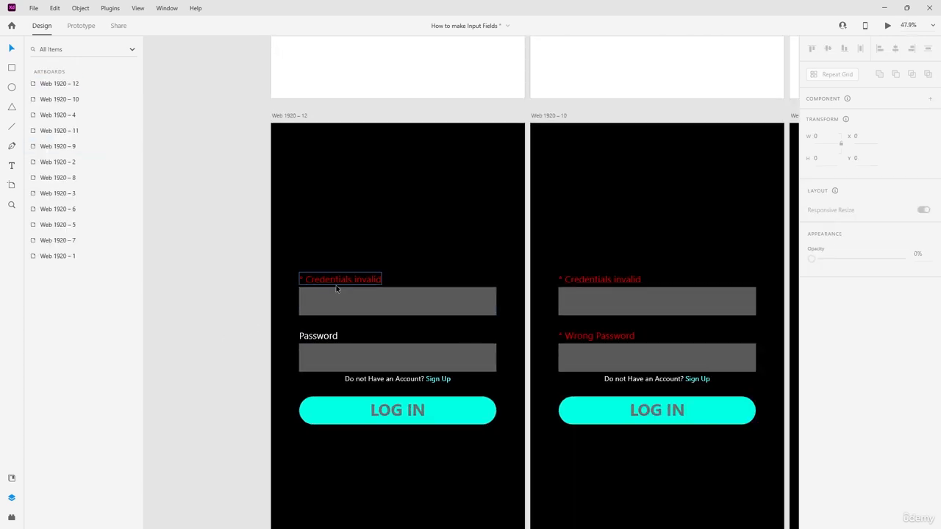
mouse_move(336, 288)
left_mouse_down()
mouse_move(342, 280)
mouse_move(594, 283)
mouse_move(334, 286)
left_mouse_up()
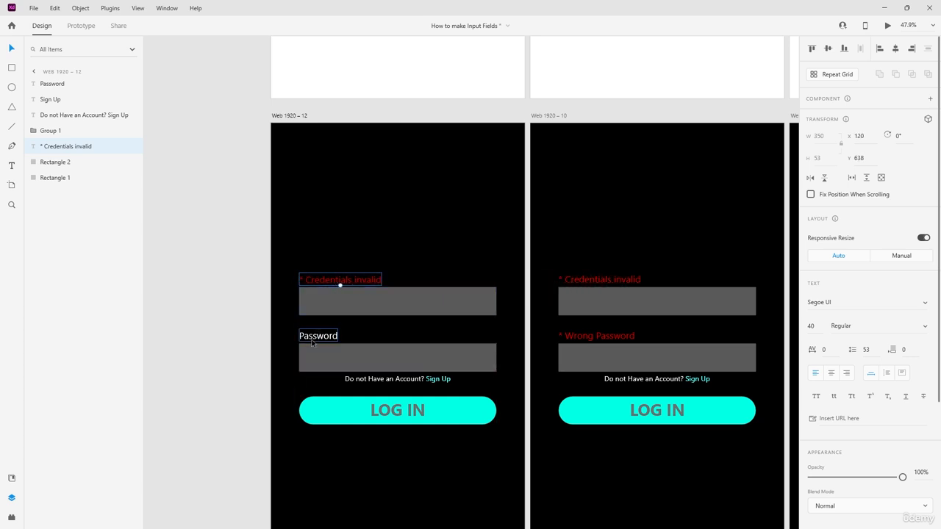
left_click_drag(314, 339, 315, 343)
left_click_drag(583, 337, 582, 337)
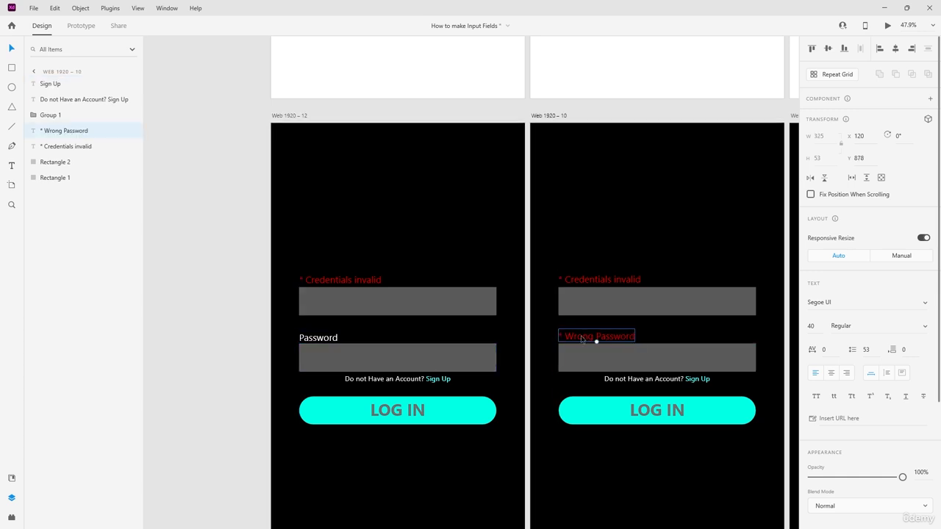
left_click(583, 283)
left_click(185, 240)
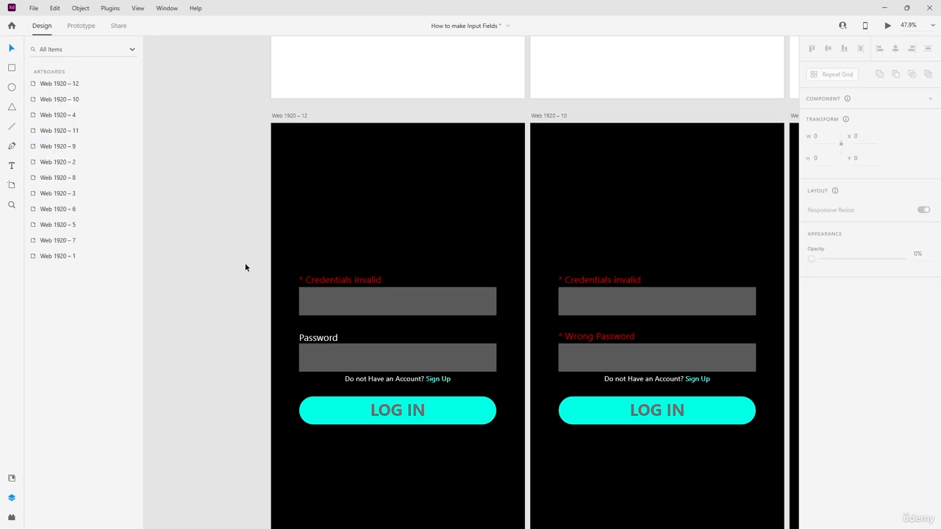
Step: Move the white Password label on Web 1920 – 12 up to X 120, Y 876, aligned with its input field
scroll(244, 263, "down", 4)
scroll(227, 299, "up", 3)
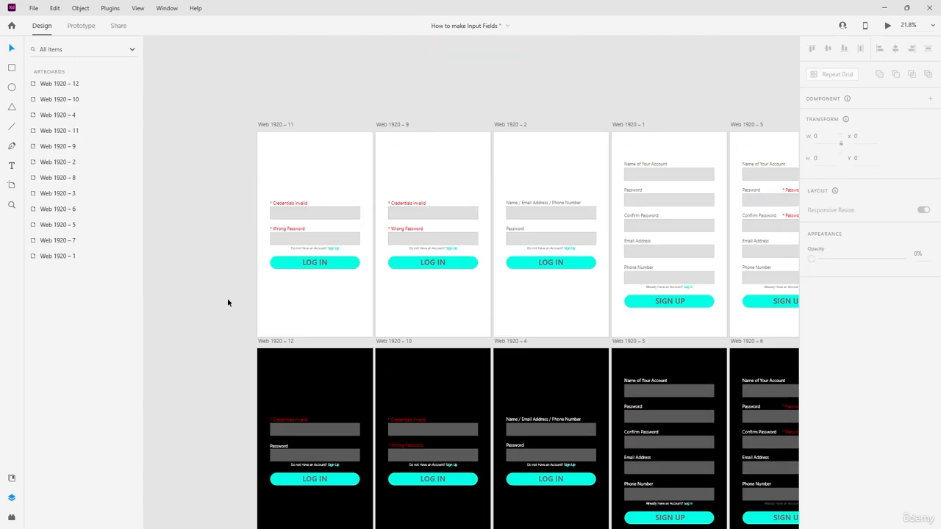
scroll(237, 331, "down", 2)
scroll(261, 364, "up", 5)
scroll(261, 364, "up", 1)
left_click(328, 315)
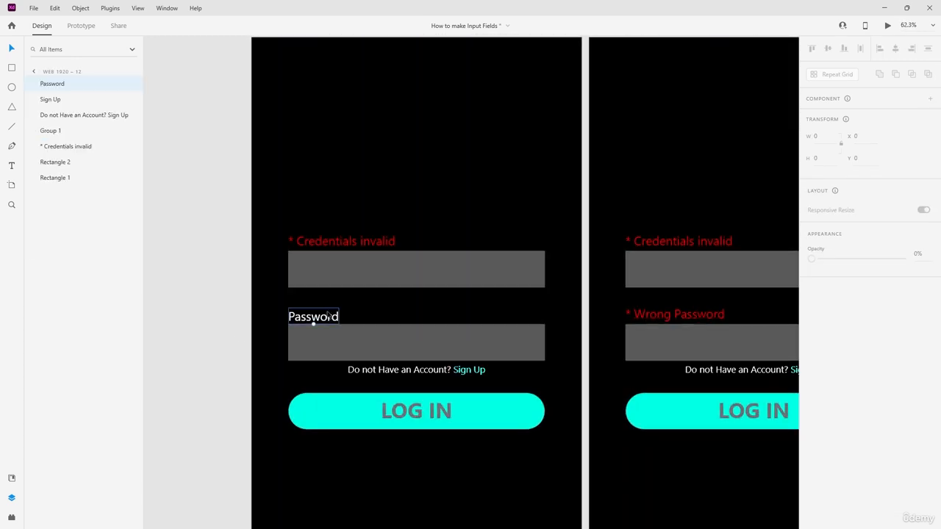
left_click_drag(327, 313, 329, 311)
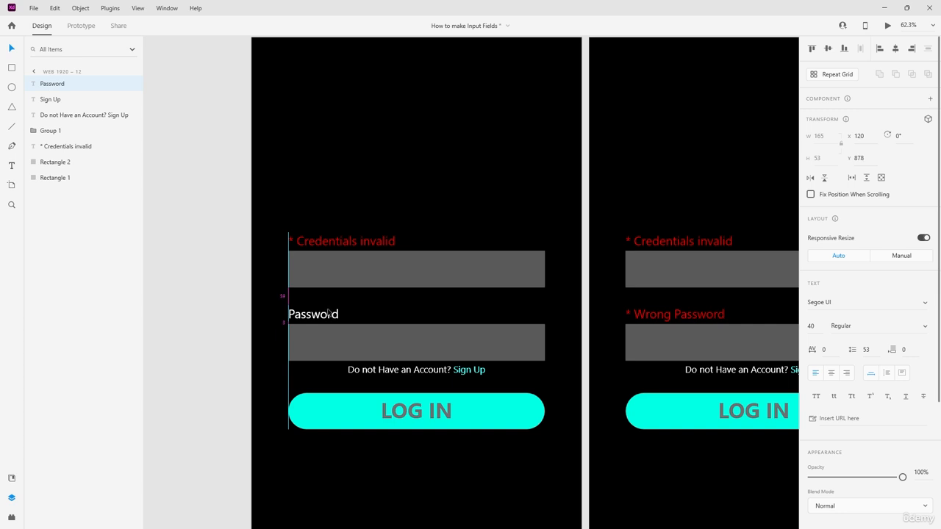
scroll(247, 315, "up", 8)
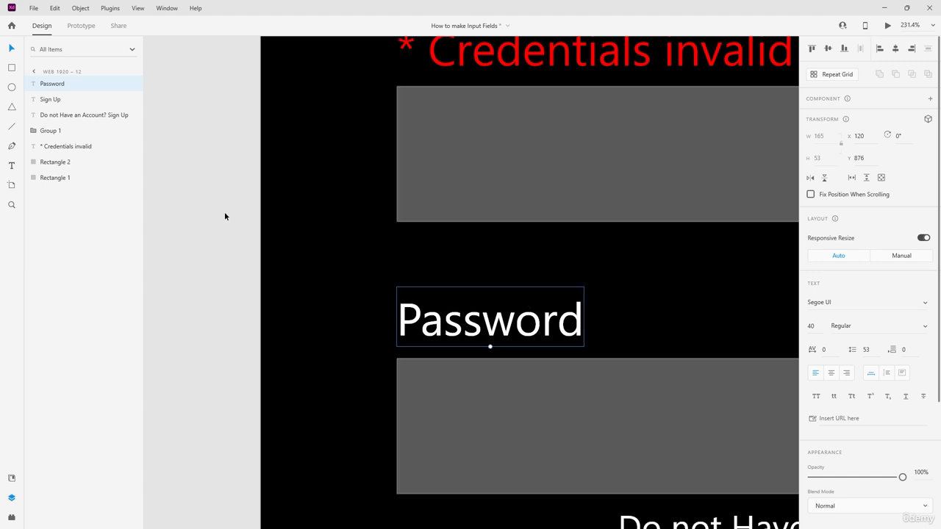
Step: Nudge the Credentials invalid message on Web 1920 – 12 up so its gap above the field matches the Password label's
left_click(311, 194)
scroll(472, 200, "up", 2)
left_click(473, 200)
left_click_drag(472, 200, 513, 200)
left_click(228, 225)
scroll(231, 226, "down", 5)
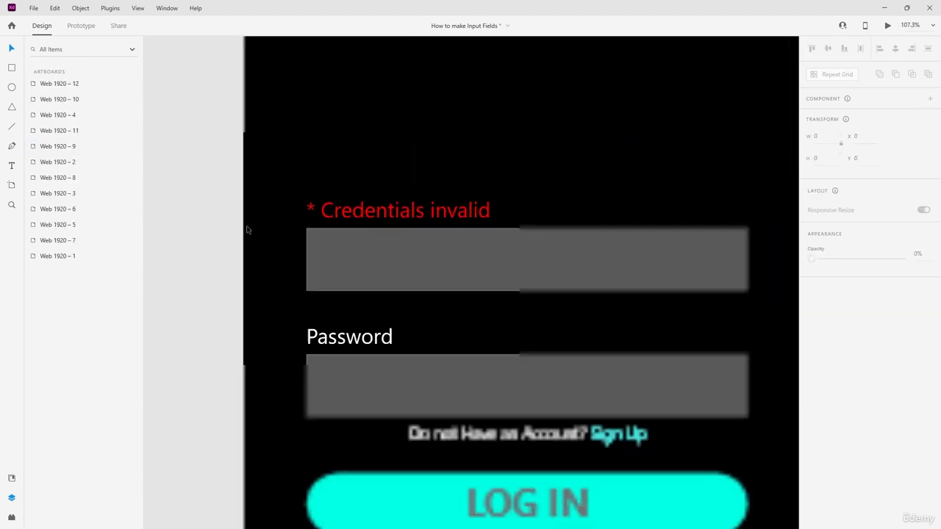
Step: Nudge both red error messages on Web 1920 – 10 up, level with the labels on Web 1920 – 12
scroll(458, 211, "up", 2)
scroll(458, 210, "right", 3)
left_click(591, 213)
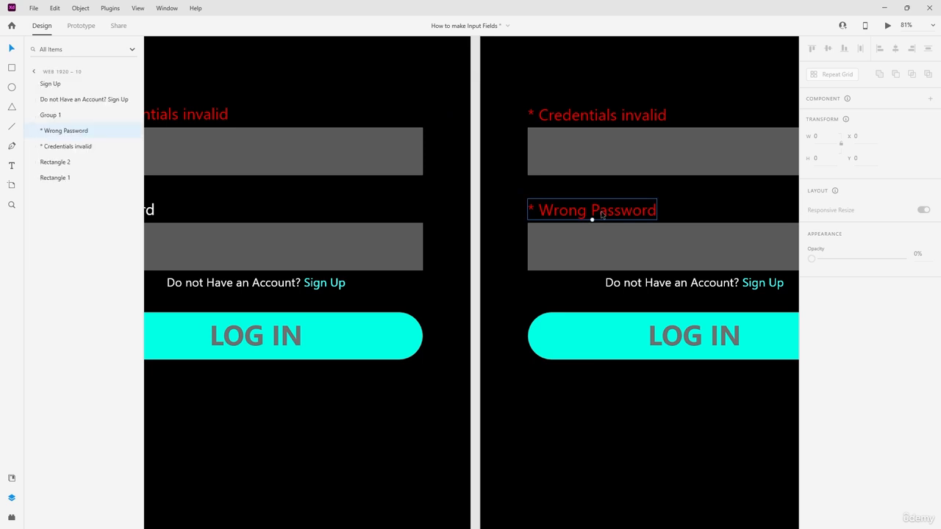
left_click(591, 117)
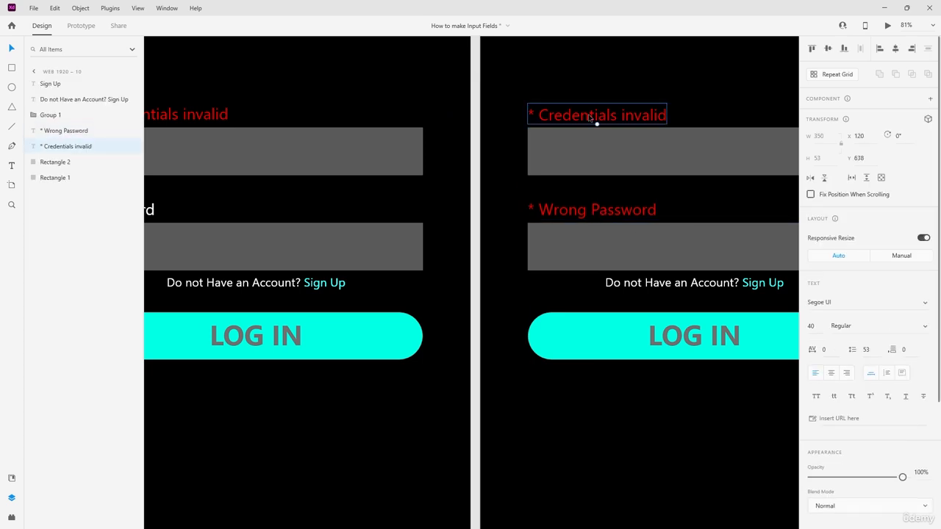
left_click_drag(560, 114, 586, 181)
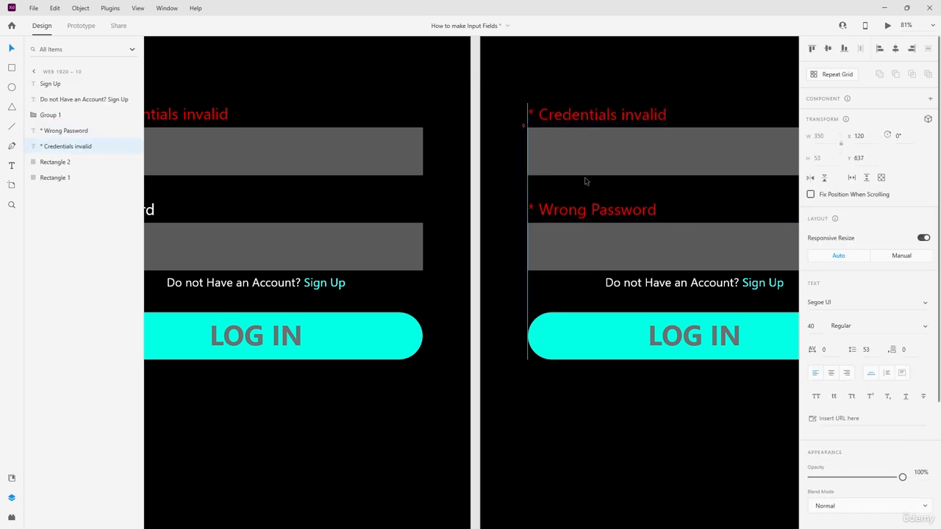
left_click(475, 158)
scroll(500, 194, "down", 7)
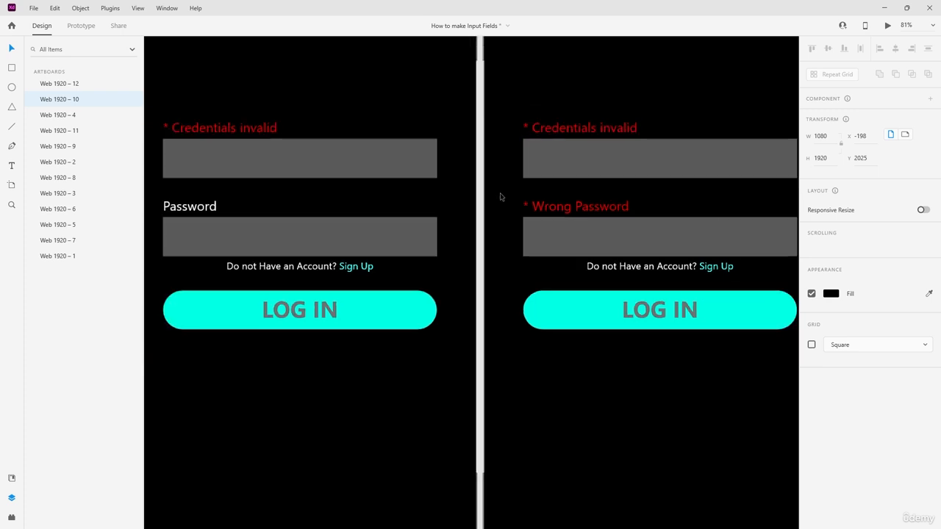
left_click(496, 174)
Step: Duplicate the white Web 1920 – 11 artboard and place the copy directly left of it, at X -2406, Y 0
scroll(500, 155, "up", 3)
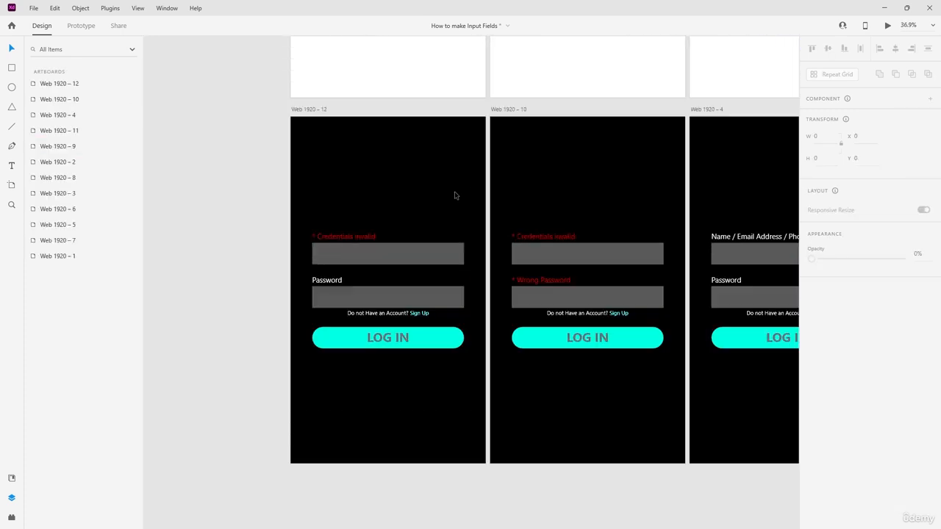
scroll(357, 273, "up", 2)
scroll(342, 350, "up", 4)
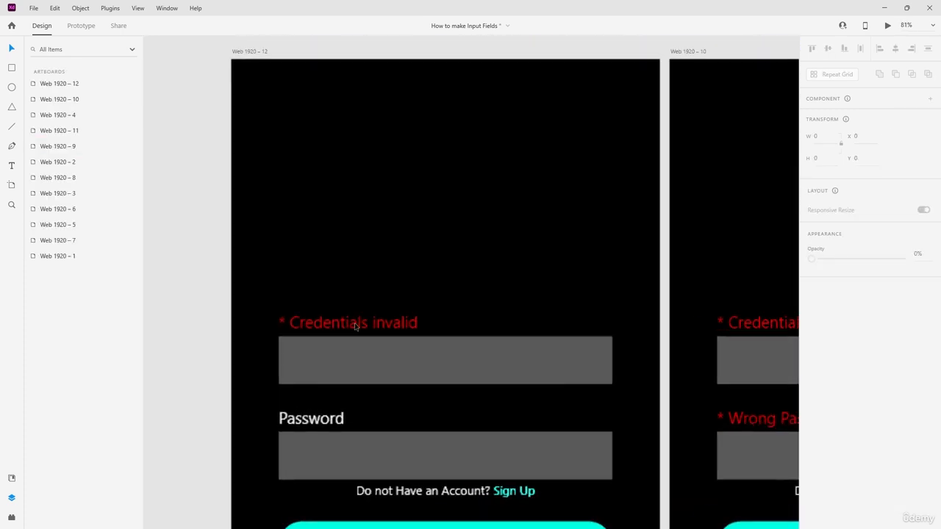
scroll(355, 316, "down", 1)
scroll(357, 315, "down", 4)
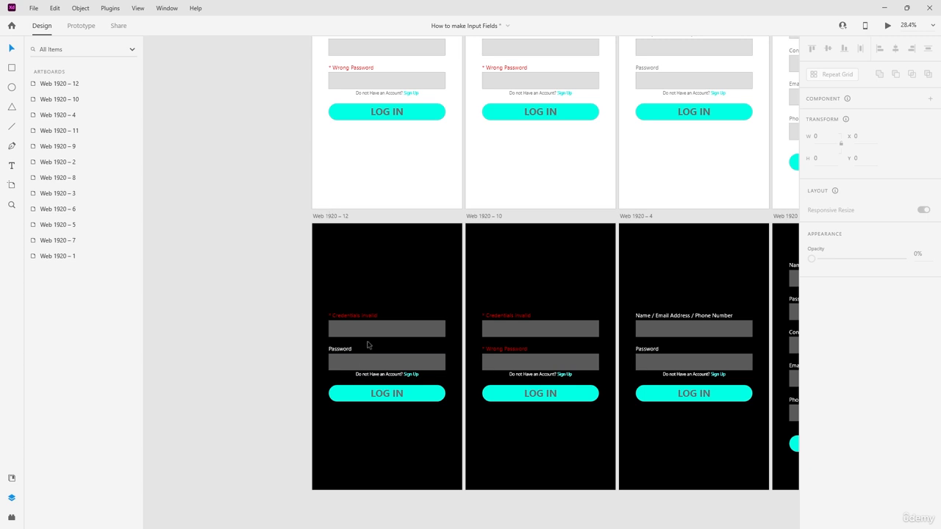
scroll(314, 352, "up", 4)
scroll(313, 353, "down", 1)
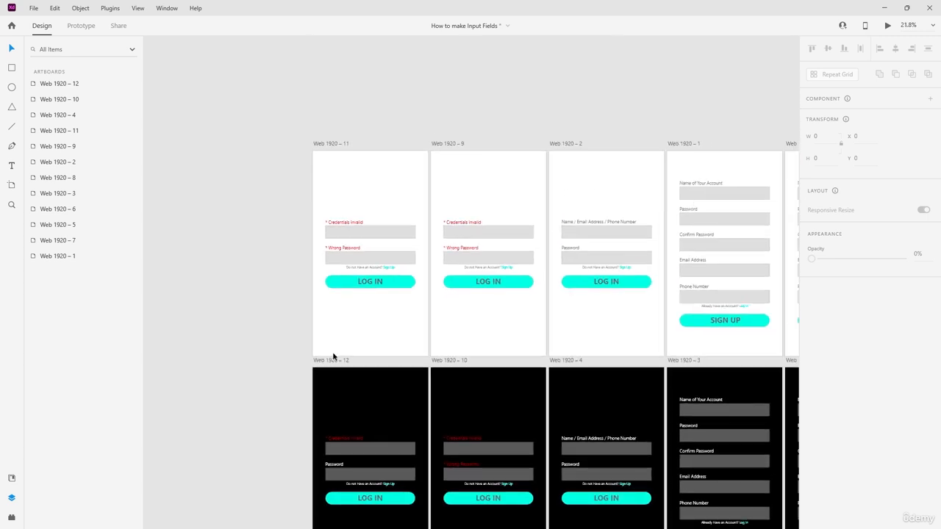
left_click_drag(332, 144, 213, 144)
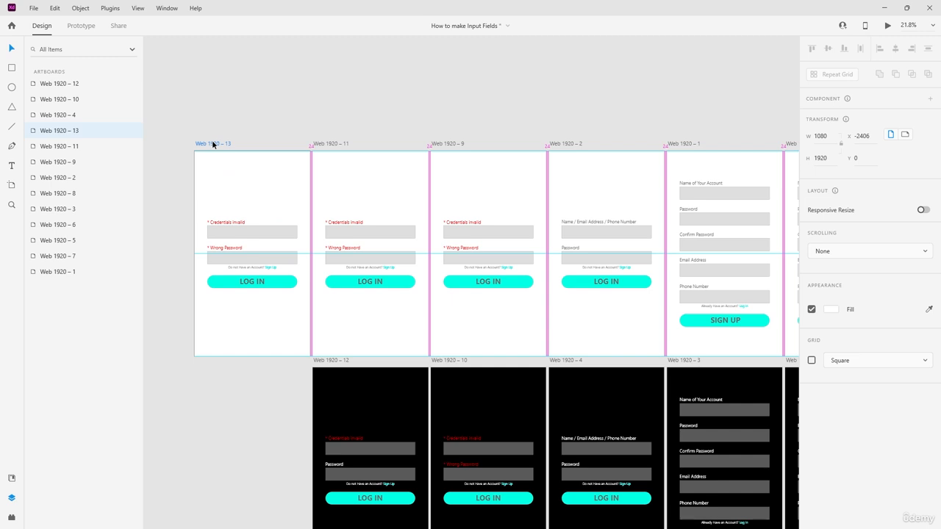
left_click_drag(213, 144, 212, 144)
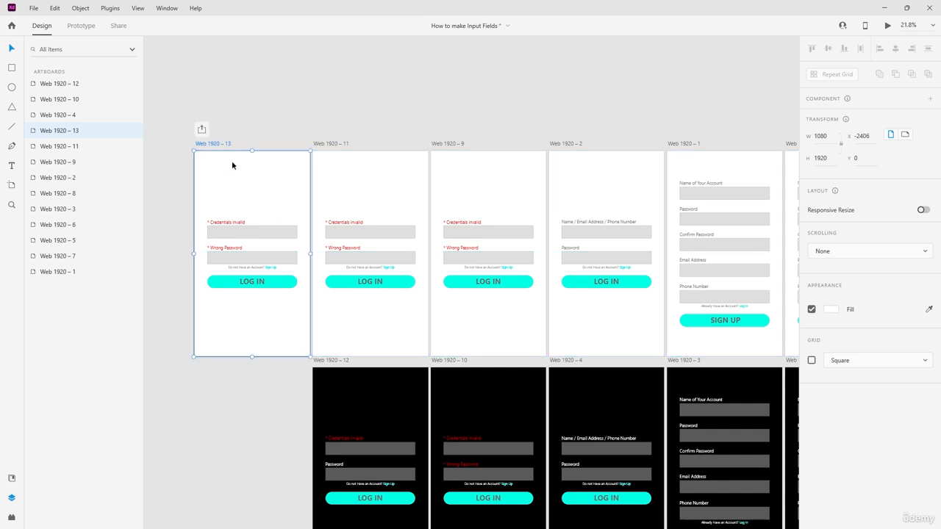
Step: Duplicate the black Web 1920 – 12 artboard and place the copy directly left of it, beneath Web 1920 – 13
left_click_drag(333, 360, 214, 360)
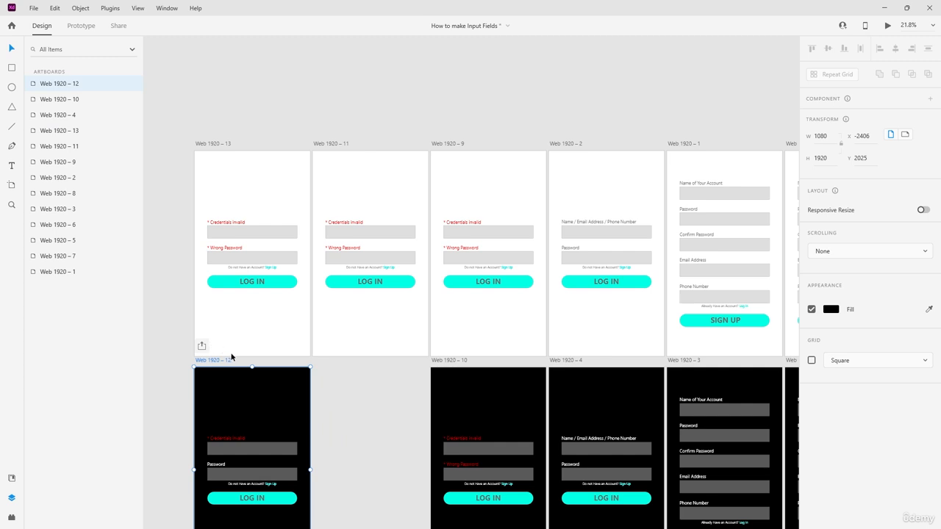
key("ctrl+z")
left_click_drag(325, 364, 207, 363)
left_click(350, 125)
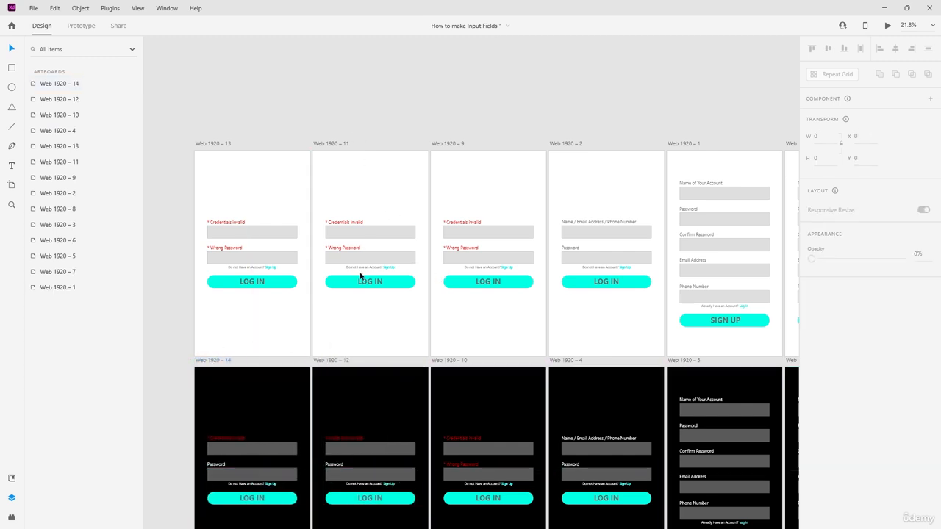
Step: Replace Wrong Password on Web 1920 – 11 with a copy of the grey Password label at X 120, Y 876, and move Credentials invalid to Y 636
scroll(256, 456, "up", 2)
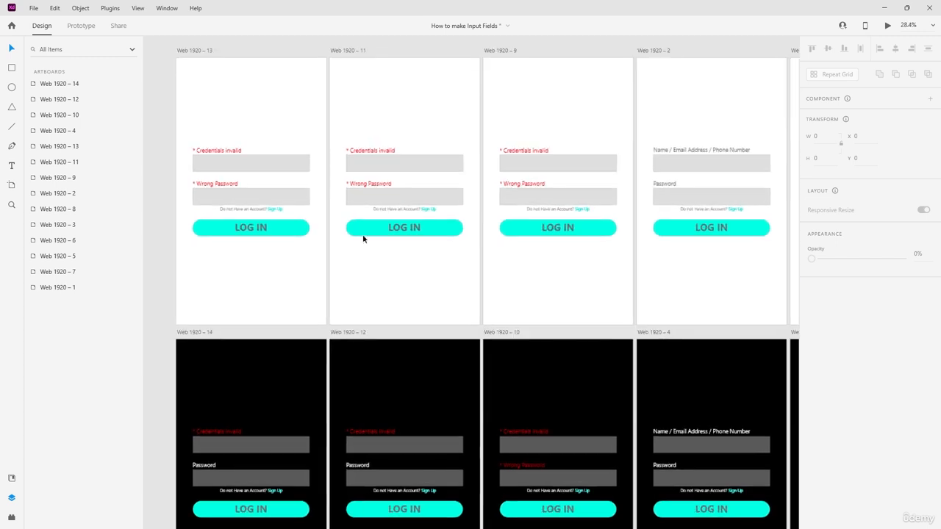
left_click(361, 185)
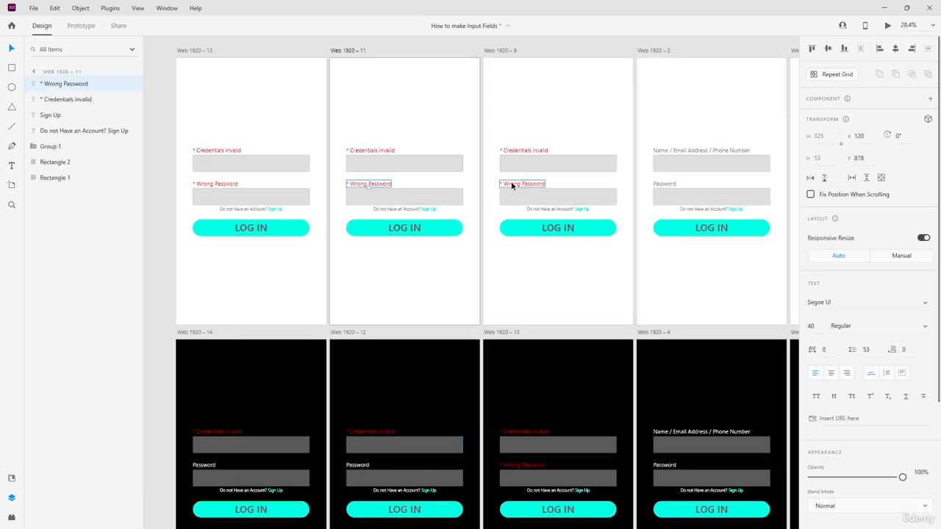
left_click_drag(653, 184, 352, 186)
scroll(352, 185, "up", 5)
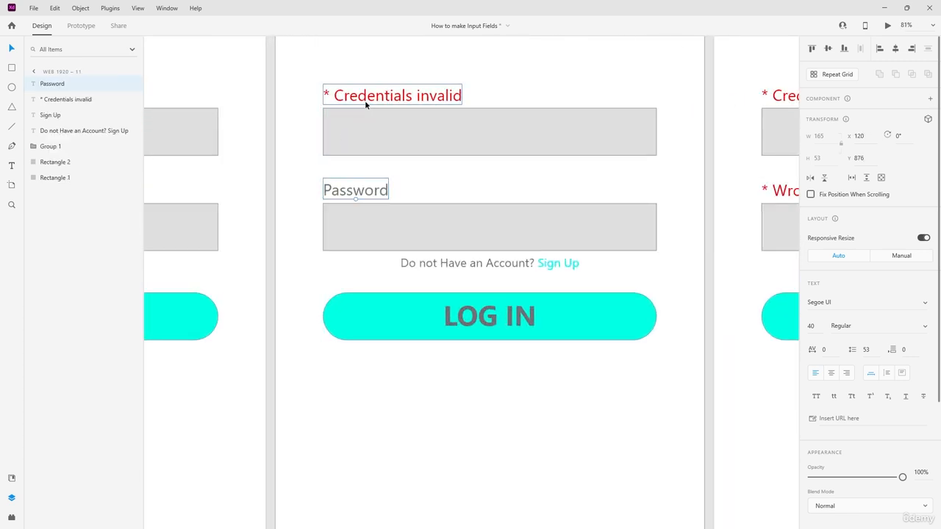
left_click_drag(367, 100, 369, 94)
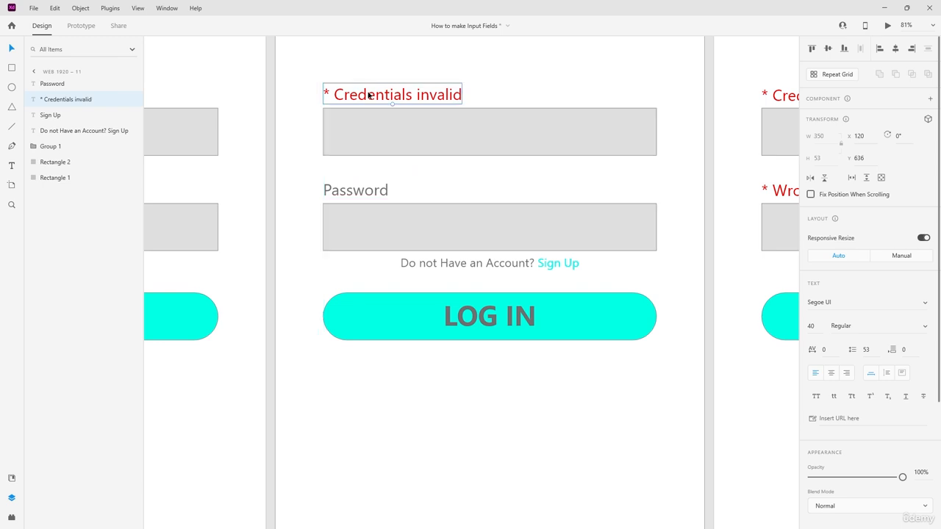
left_click(302, 138)
Step: Delete the white Password label from the black Web 1920 – 14 artboard
scroll(325, 143, "down", 1)
scroll(325, 145, "down", 5)
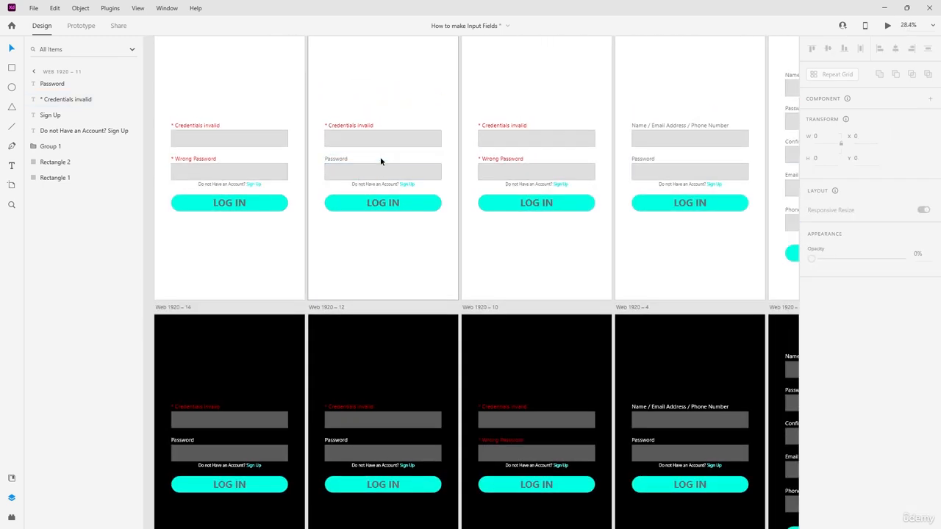
scroll(332, 187, "down", 1)
scroll(335, 215, "left", 3)
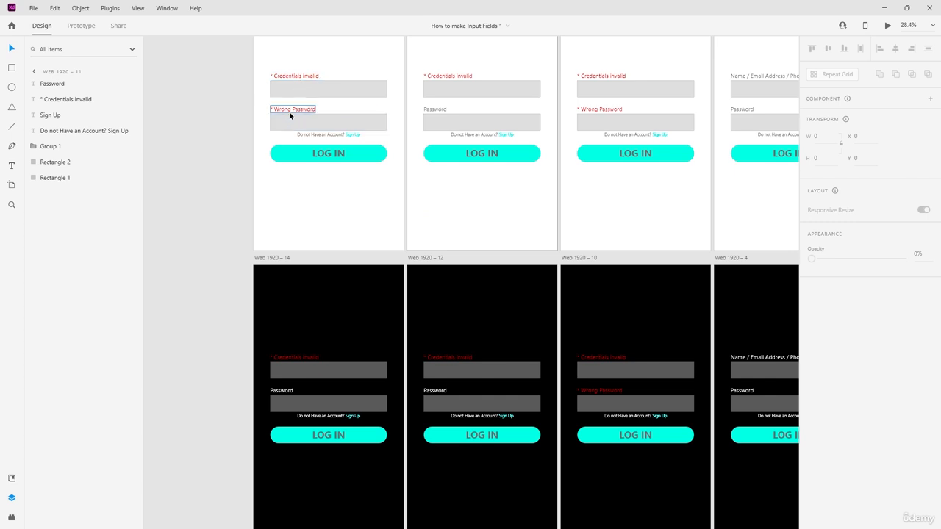
scroll(307, 125, "up", 1)
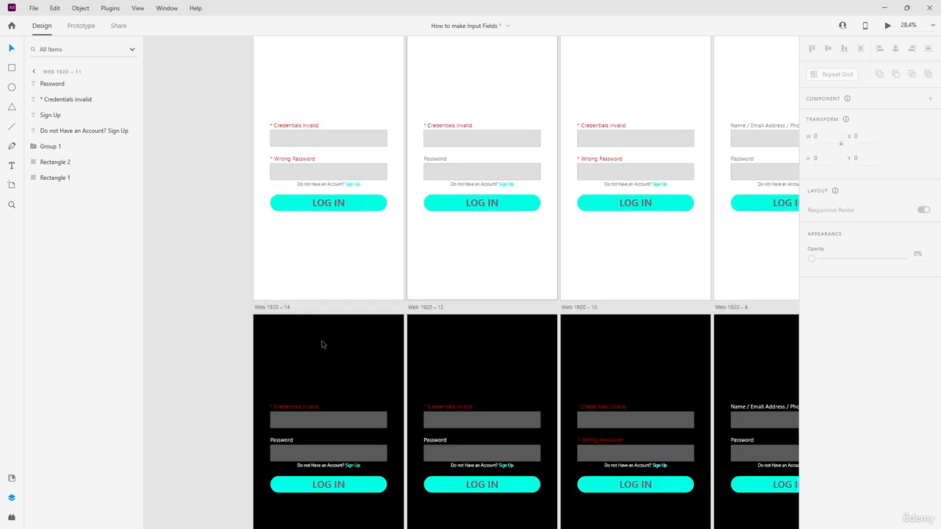
left_click(283, 443)
key("Delete")
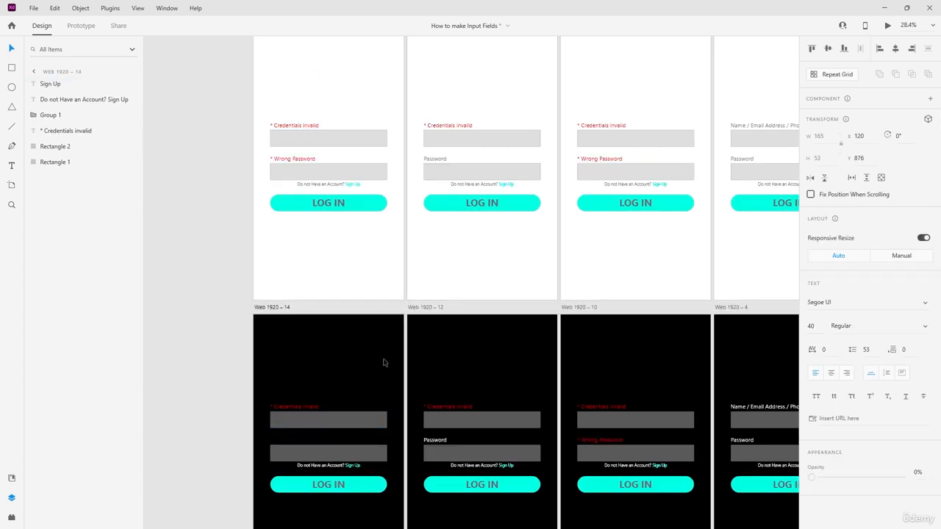
Step: Copy the red Wrong Password label from Web 1920 – 13 onto black Web 1920 – 14 above the second field, at X 120, Y 876
left_click_drag(292, 160, 311, 419, "alt")
scroll(292, 441, "up", 5)
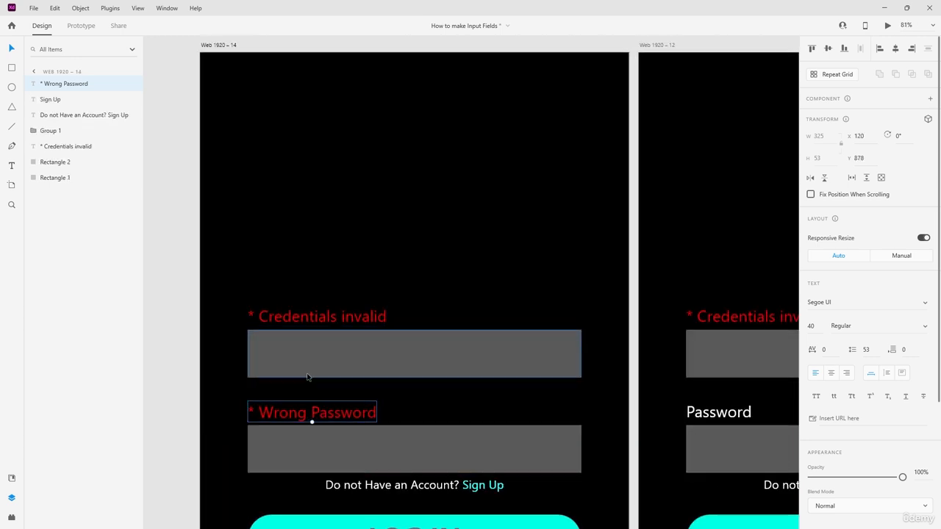
key("Up")
key("Up")
Step: Replace Credentials invalid on Web 1920 – 14 with a copy of the white Name / Email Address / Phone Number label from Web 1920 – 4
left_click(291, 313)
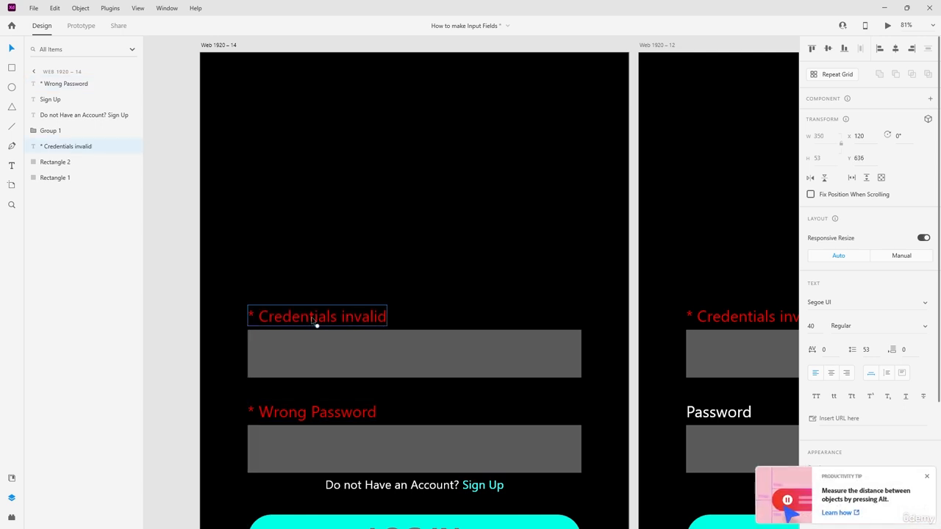
scroll(318, 314, "down", 3)
scroll(318, 314, "down", 3)
scroll(332, 181, "up", 3)
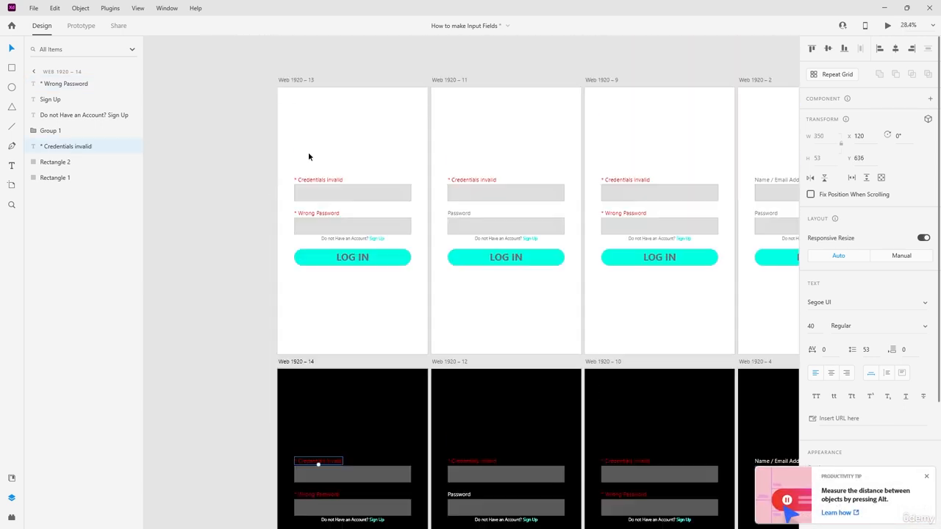
scroll(313, 154, "down", 2)
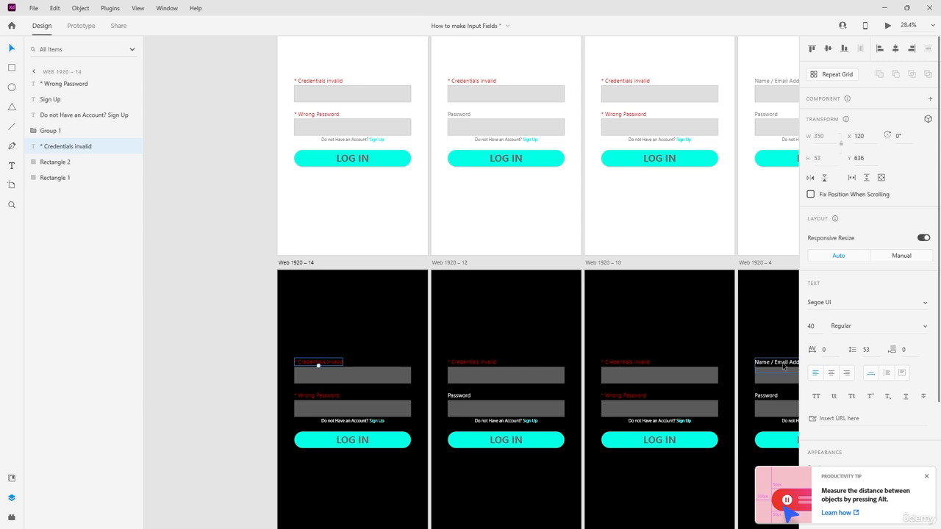
left_click_drag(783, 366, 340, 362)
left_click(318, 361)
key("Delete")
Step: Remove the empty second line from the Name / Email Address / Phone Number label on Web 1920 – 14 and move it to X 120, Y 636
scroll(322, 382, "up", 5)
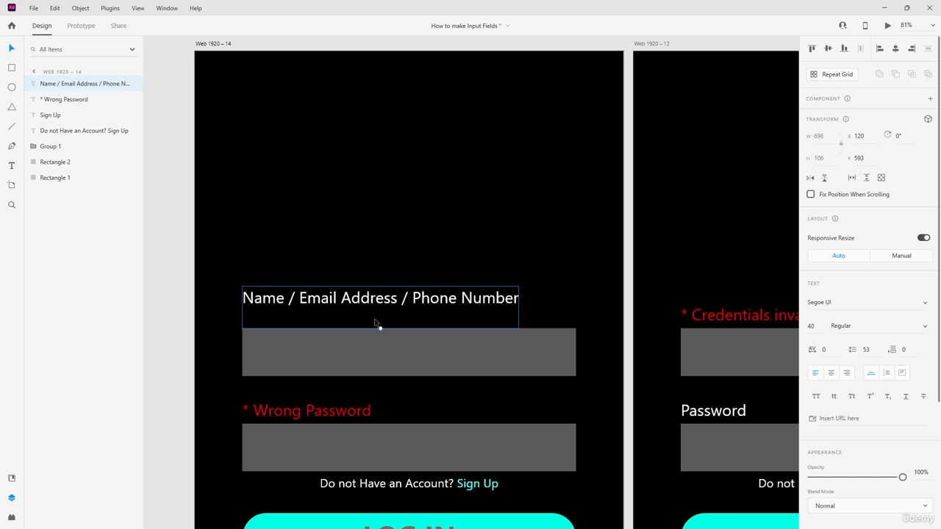
double_click(381, 306)
left_click(380, 305)
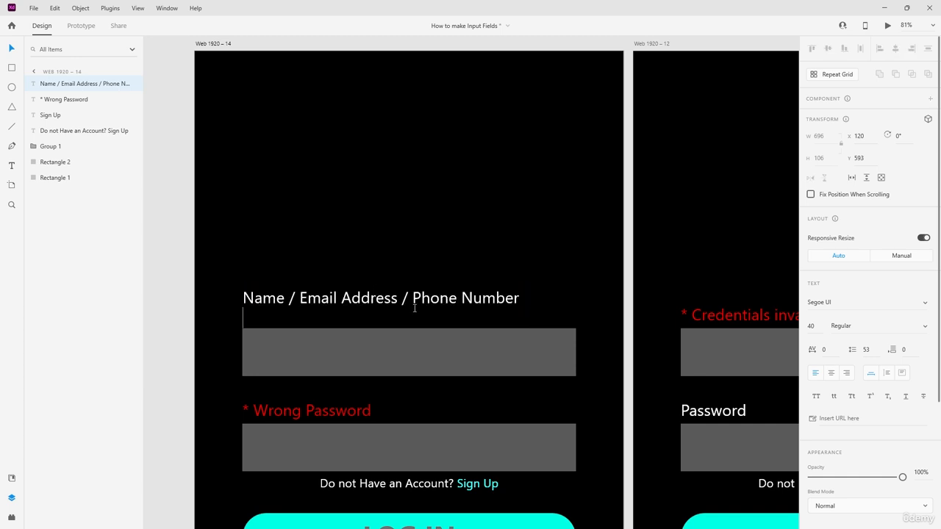
key("Escape")
left_click_drag(372, 300, 367, 314)
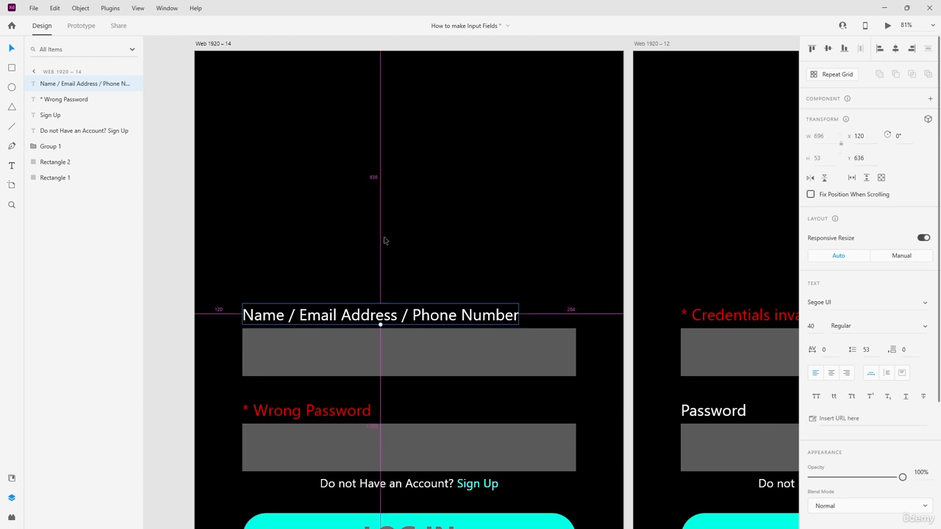
Step: Replace Credentials invalid on white Web 1920 – 13 with the grey Name / Email Address / Phone Number label taken from Web 1920 – 2
scroll(382, 241, "down", 7)
left_click(315, 228)
scroll(552, 177, "up", 1)
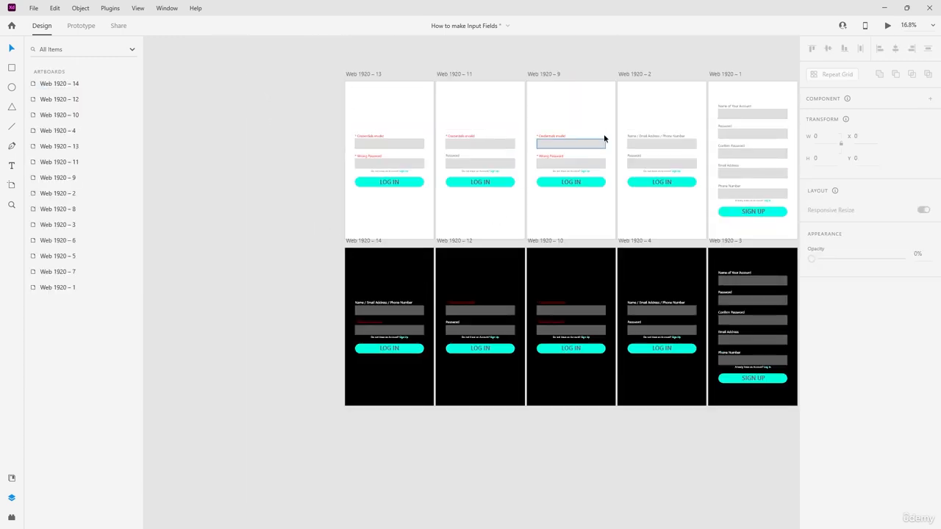
left_click(374, 134)
key("Delete")
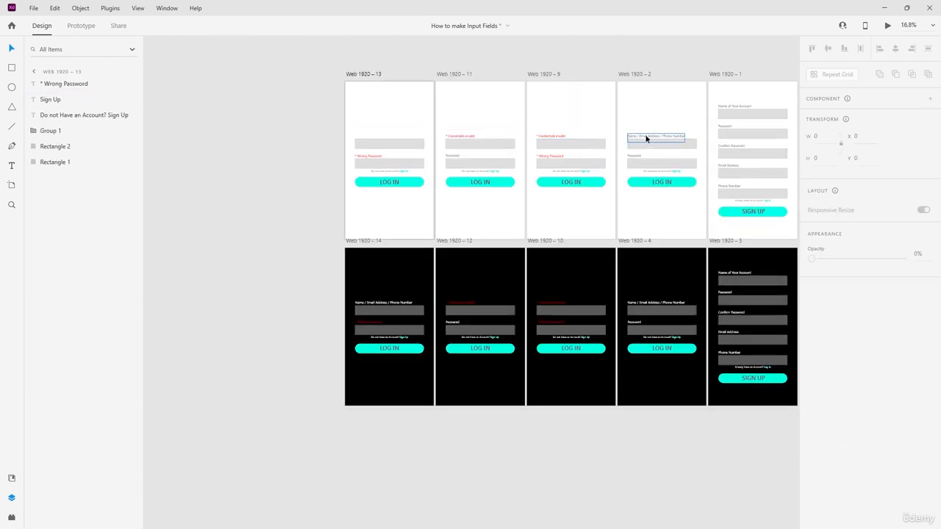
left_click_drag(646, 137, 381, 137)
Step: Remove the empty second line from the Name / Email Address / Phone Number label on Web 1920 – 13 and move it to X 120, Y 638
scroll(380, 137, "up", 4)
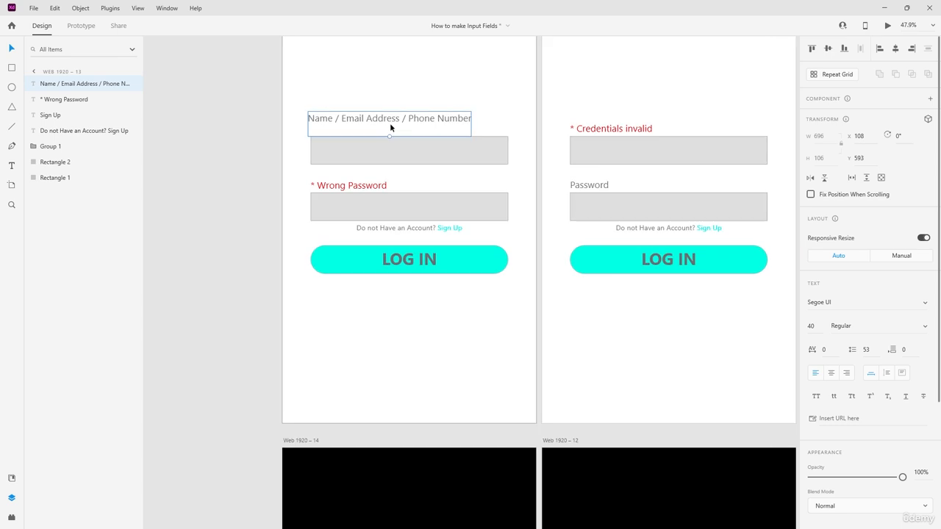
double_click(389, 121)
left_click(376, 133)
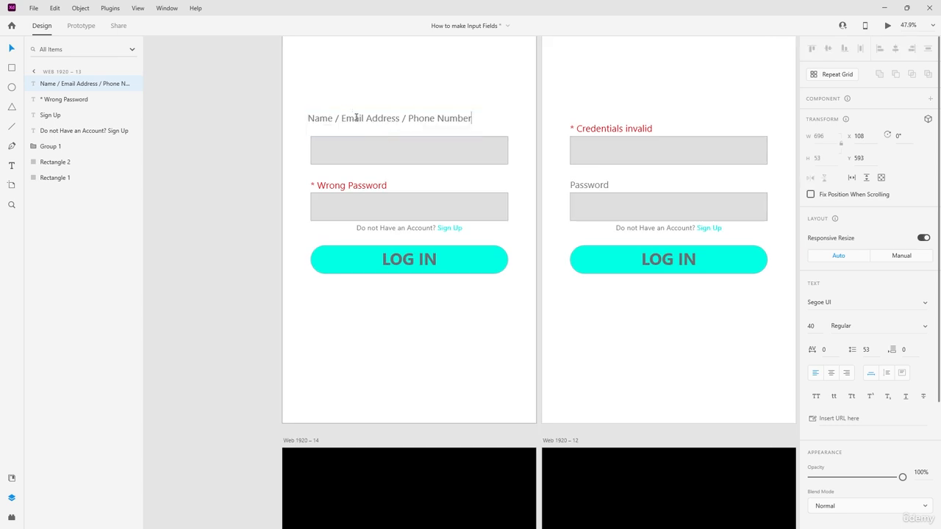
key("Escape")
left_click_drag(357, 120, 361, 131)
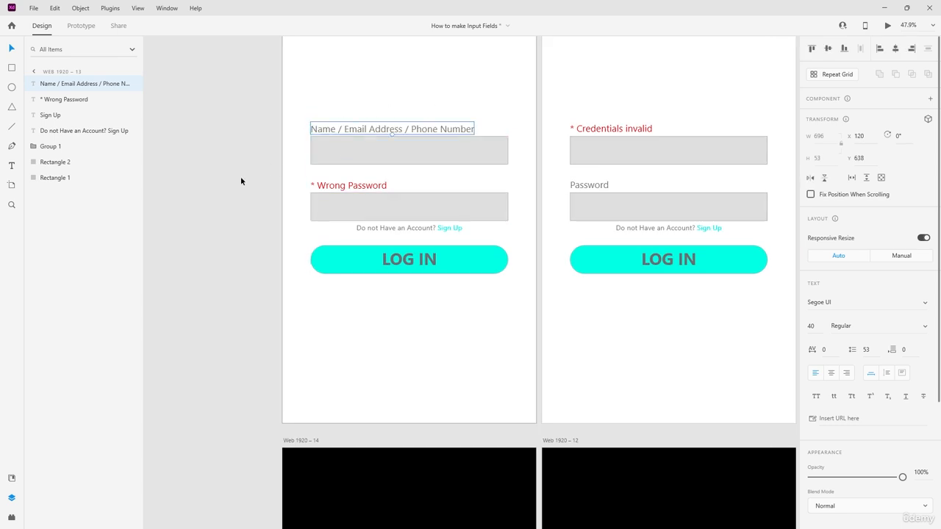
left_click(231, 182)
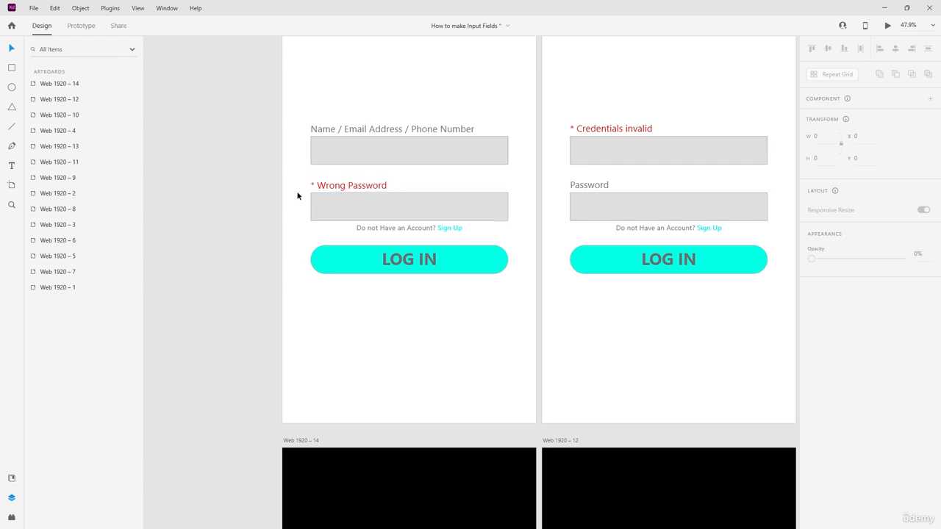
Step: Examine the light and dark log-in and sign-up artboards for complete field labels and error messages
scroll(298, 195, "down", 5, "ctrl")
scroll(316, 232, "up", 2, "ctrl")
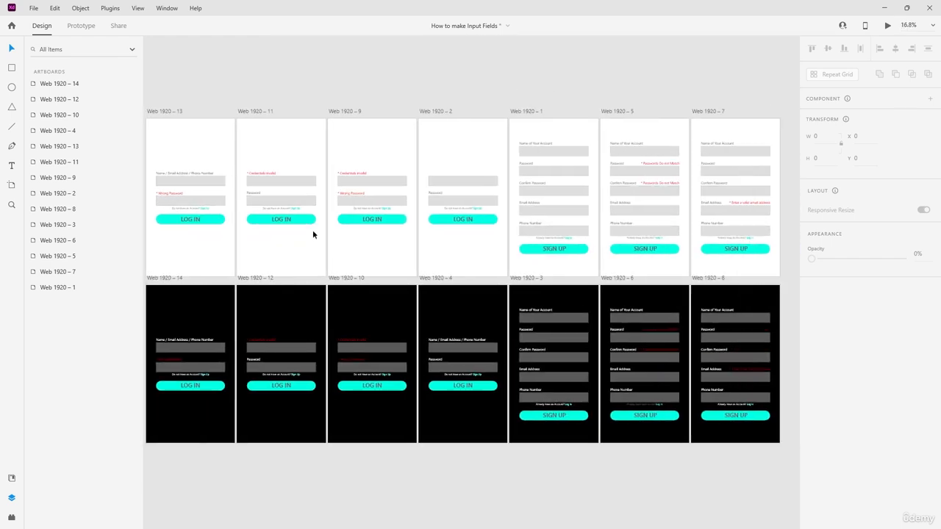
scroll(312, 229, "down", 2, "ctrl")
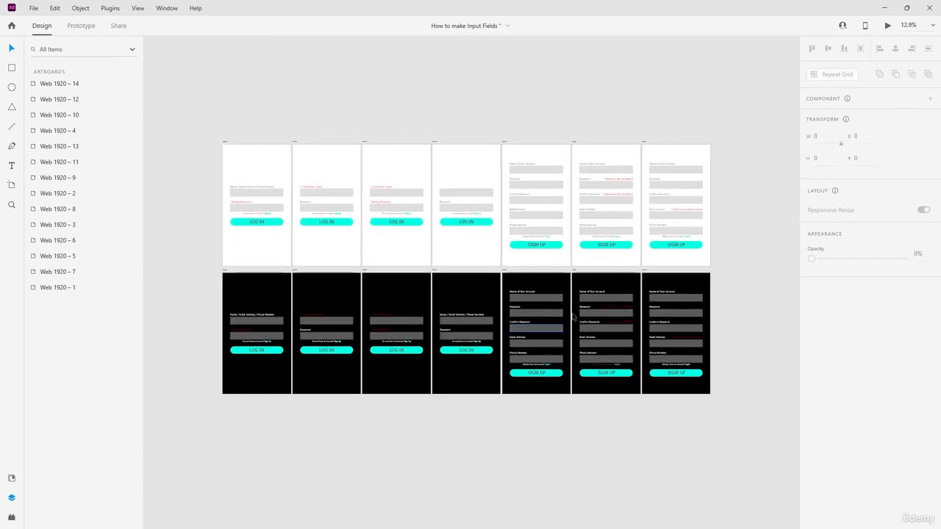
scroll(629, 318, "up", 6, "ctrl")
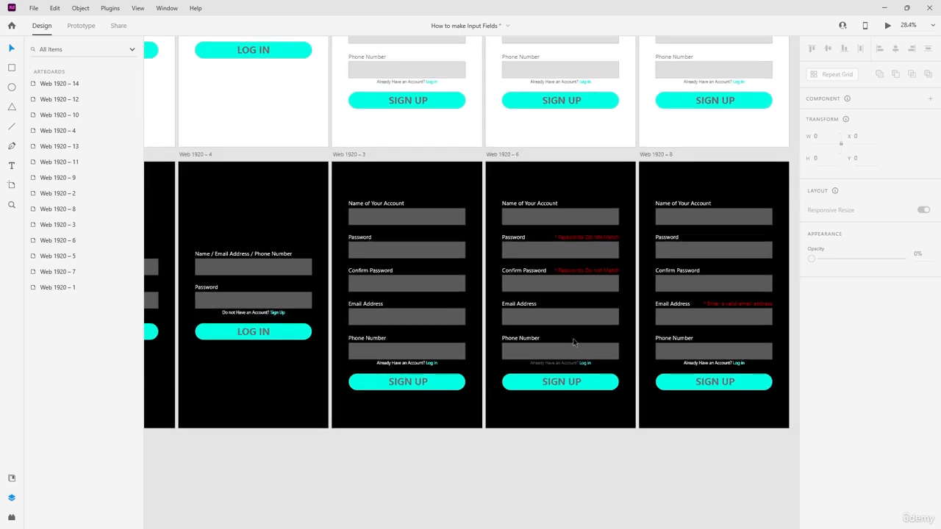
scroll(574, 335, "down", 1, "ctrl")
scroll(568, 333, "right", 4)
scroll(551, 328, "left", 2)
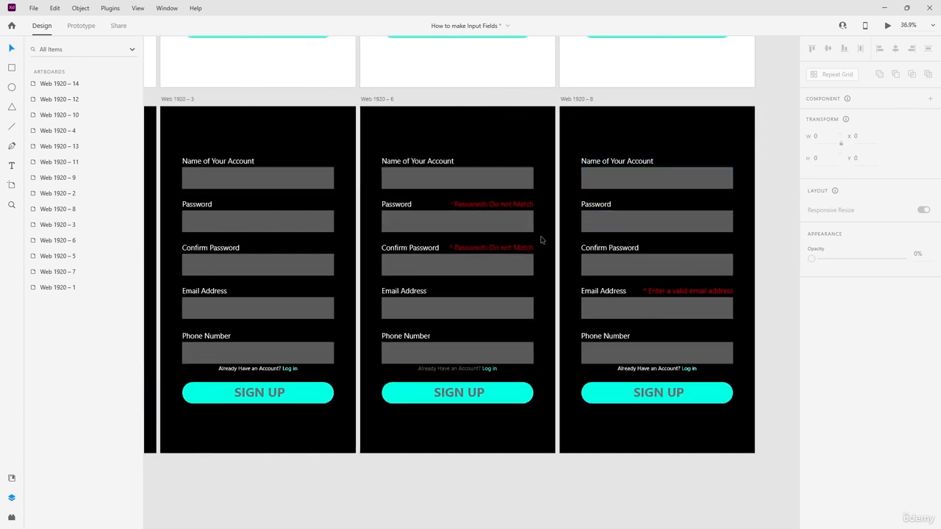
scroll(540, 238, "right", 3)
scroll(515, 254, "up", 2)
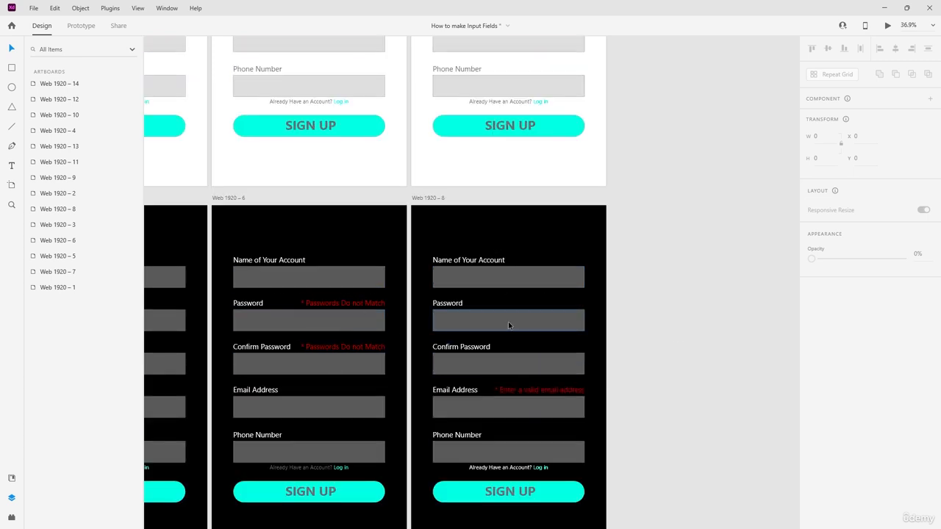
scroll(519, 255, "down", 3)
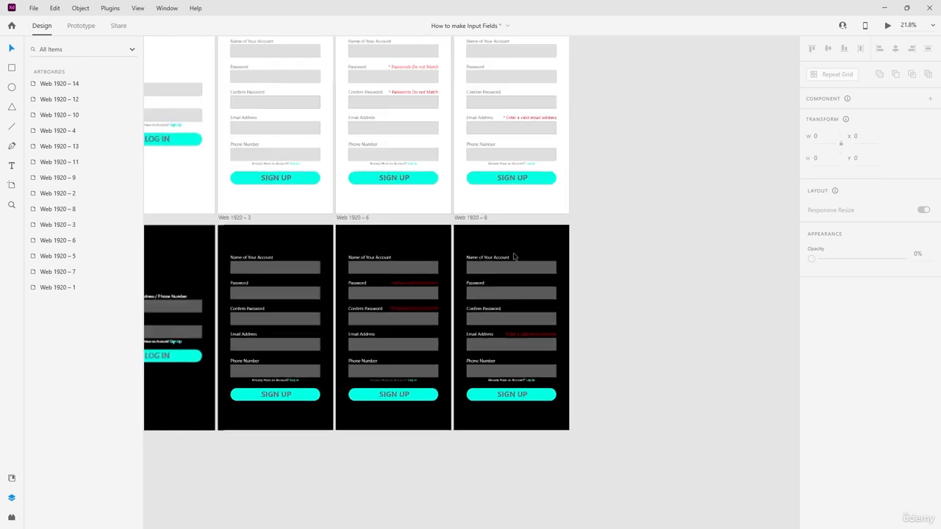
scroll(519, 256, "left", 5)
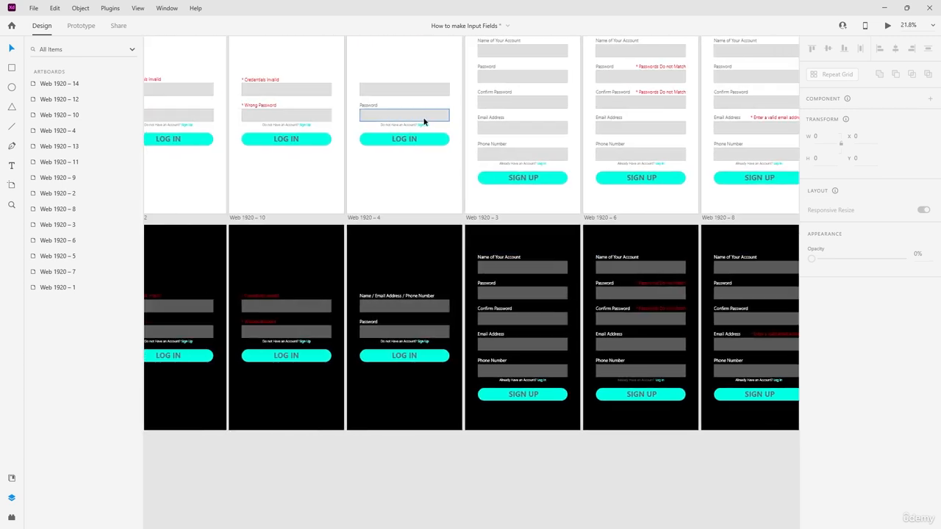
scroll(407, 181, "up", 3)
scroll(382, 245, "left", 2)
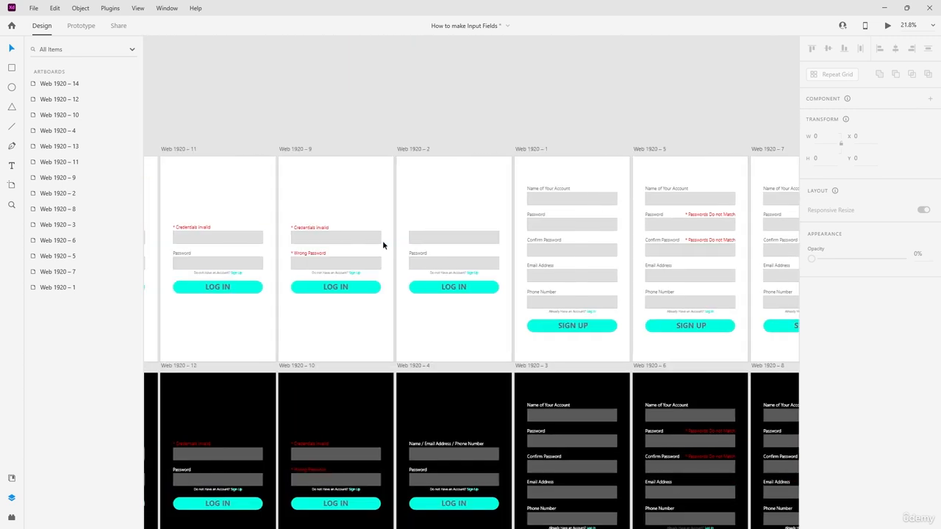
scroll(429, 262, "down", 5)
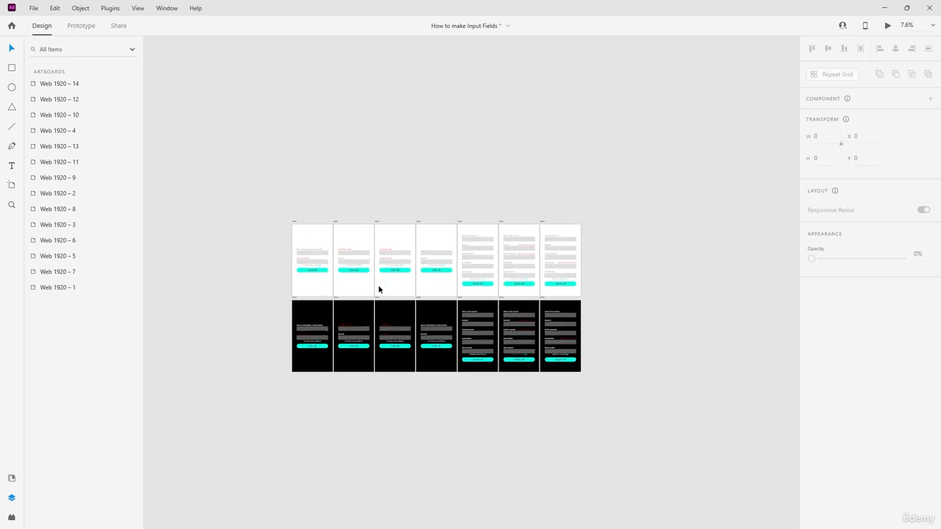
Step: Copy the white Name / Email Address / Phone Number label from Web 1920 – 4 onto Web 1920 – 2 above the first field, at X 192, Y 585
scroll(377, 243, "up", 2)
scroll(429, 330, "up", 10)
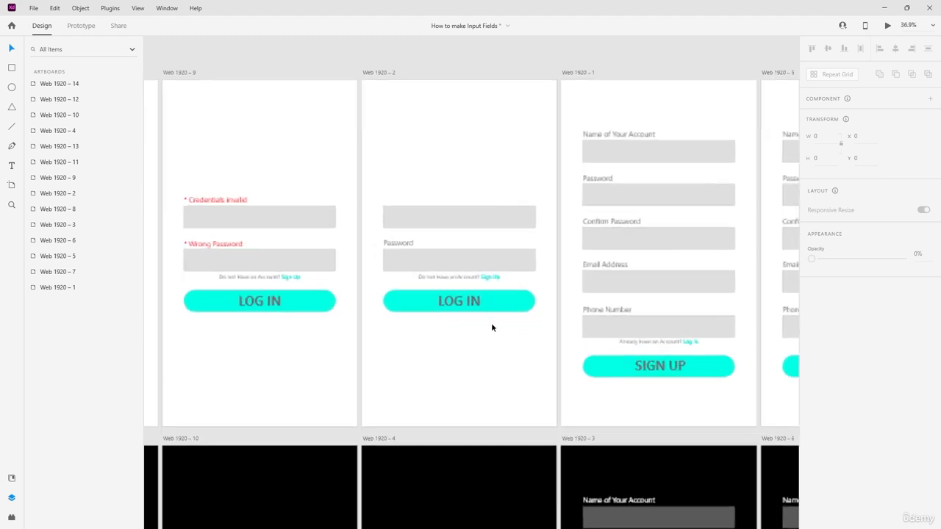
scroll(341, 198, "up", 1)
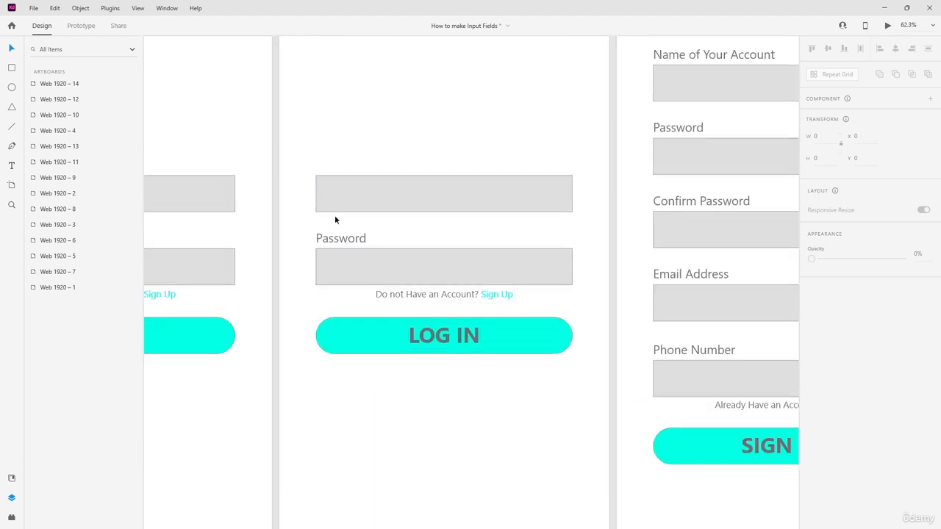
scroll(334, 214, "down", 4)
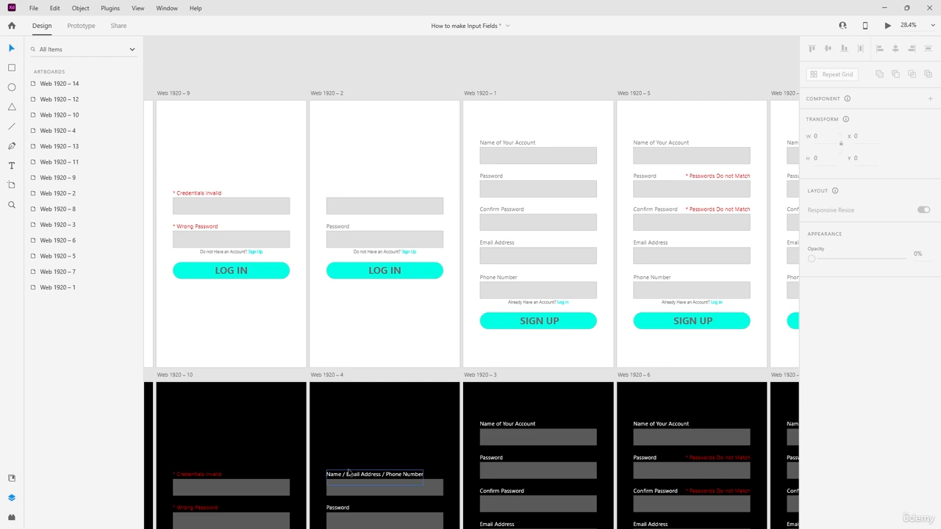
left_click_drag(374, 474, 358, 186)
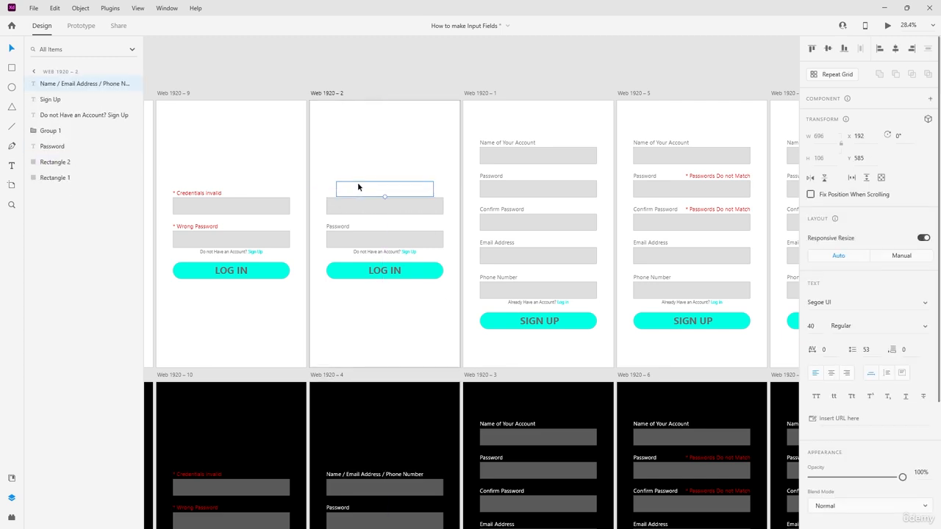
Step: Change the fill of the copied Name / Email Address / Phone Number label on Web 1920 – 2 to black
scroll(832, 444, "down", 3)
left_click(830, 363)
left_click_drag(712, 336, 815, 415)
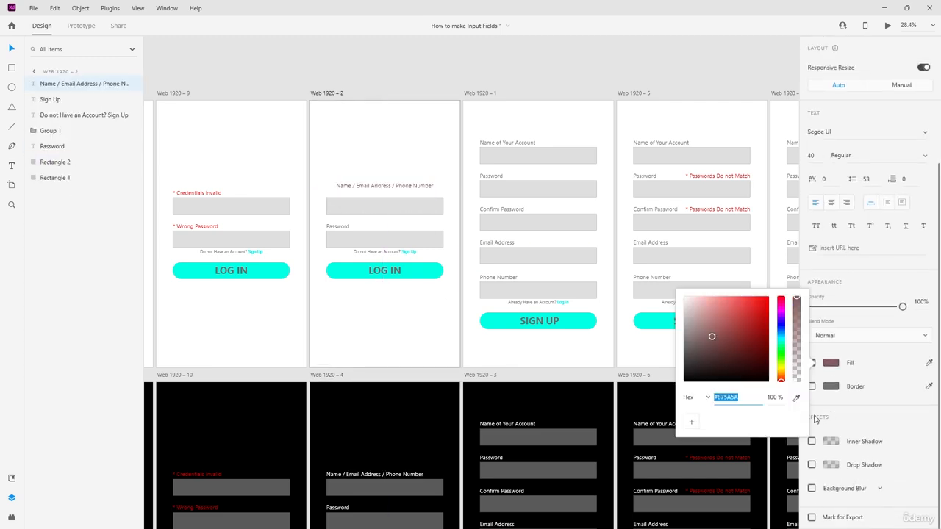
left_click(363, 138)
scroll(363, 140, "up", 4)
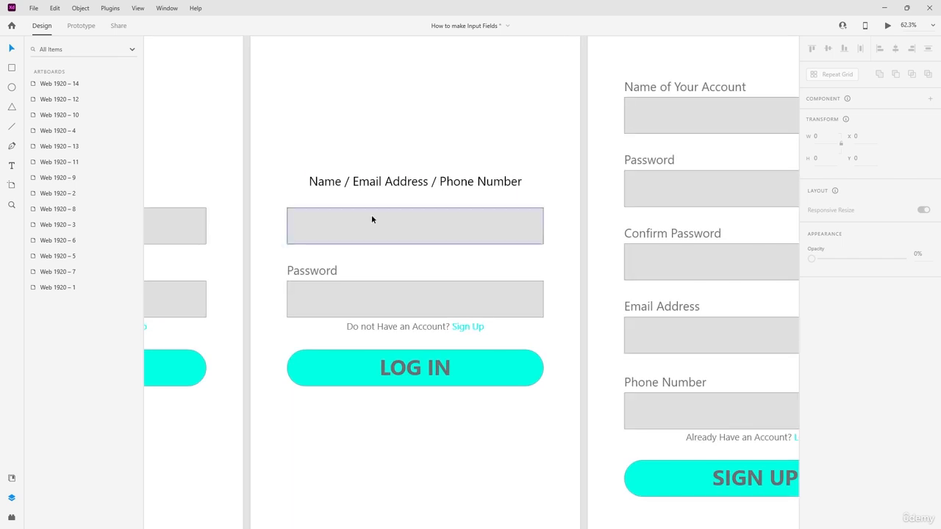
Step: Match the fill of the Name / Email Address / Phone Number label on Web 1920 – 2 to the grey sampled from its Password label
left_click(372, 187)
scroll(864, 472, "down", 3)
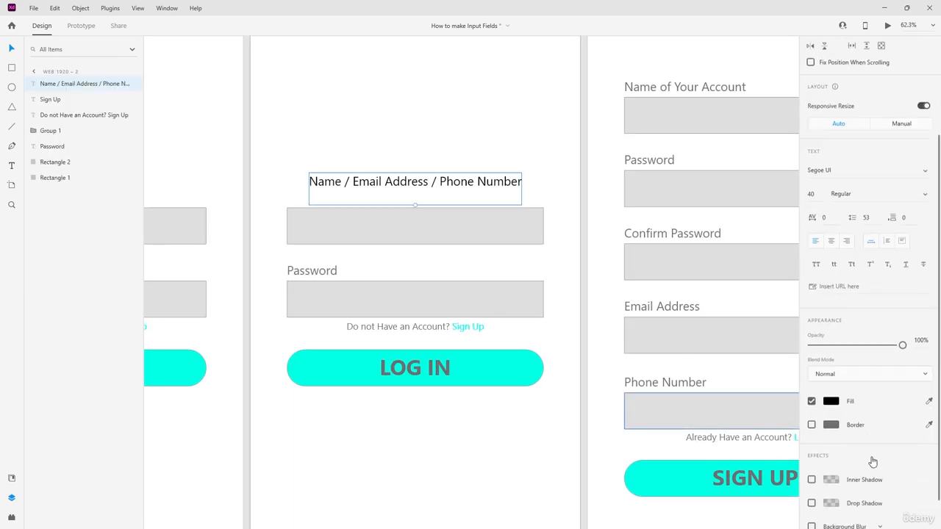
left_click(929, 364)
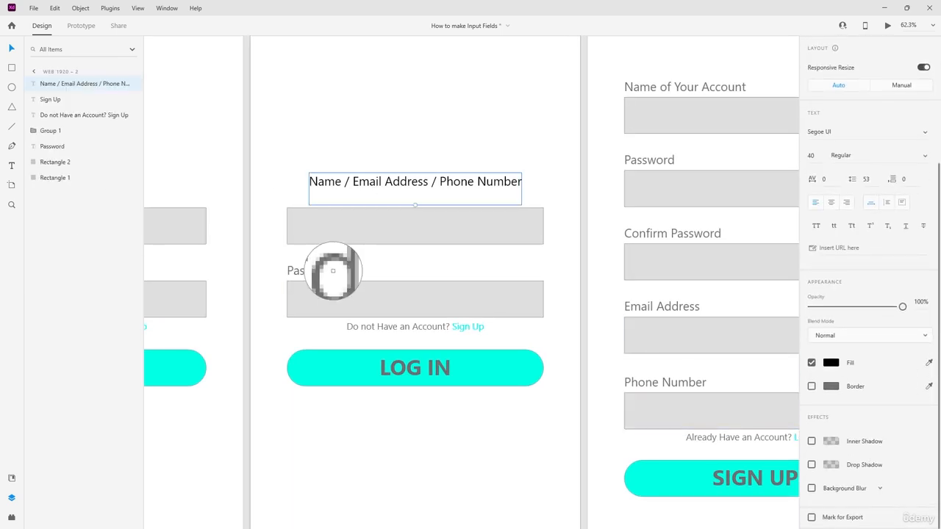
left_click(336, 269)
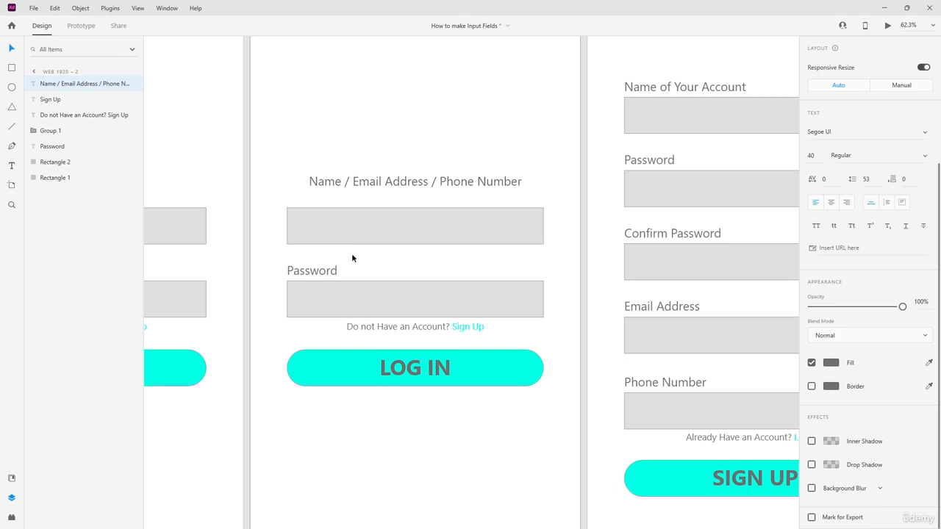
Step: Remove the empty second line from the Name / Email Address / Phone Number label on Web 1920 – 2 and align it with the first field's left edge
left_click_drag(342, 185, 330, 195)
double_click(329, 195)
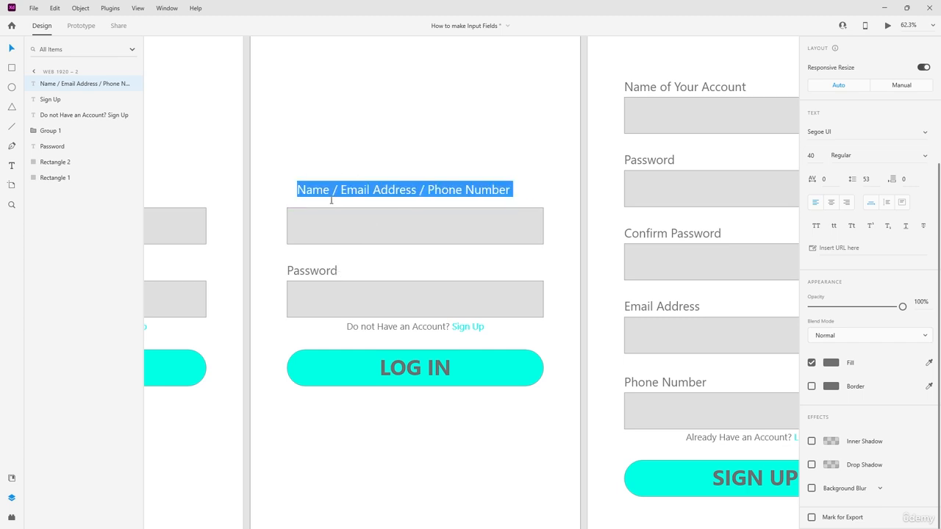
key("Left")
key("Escape")
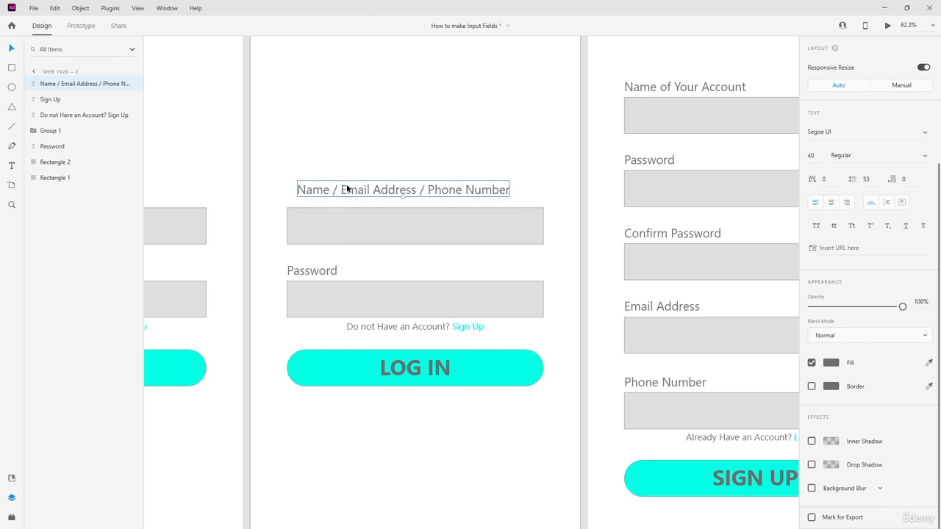
left_click_drag(346, 188, 336, 195)
scroll(391, 154, "down", 6)
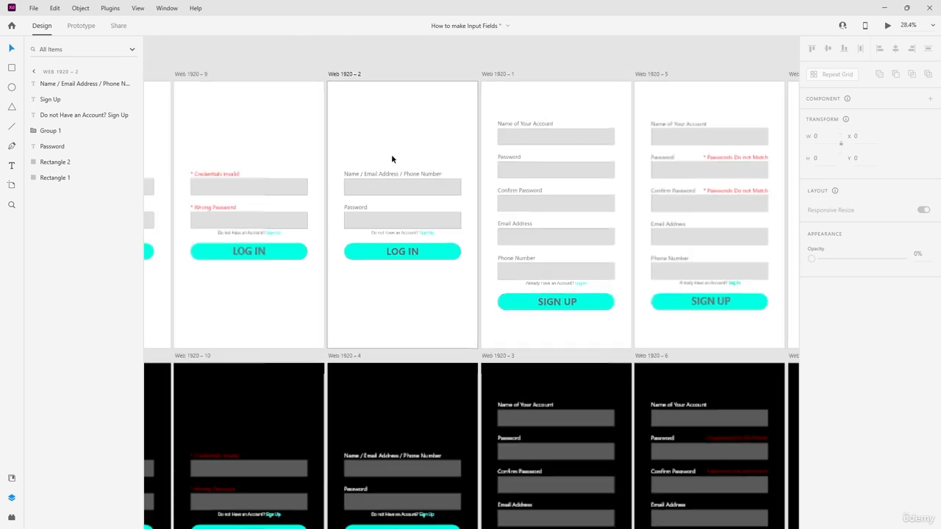
scroll(390, 181, "up", 4)
scroll(378, 163, "up", 5)
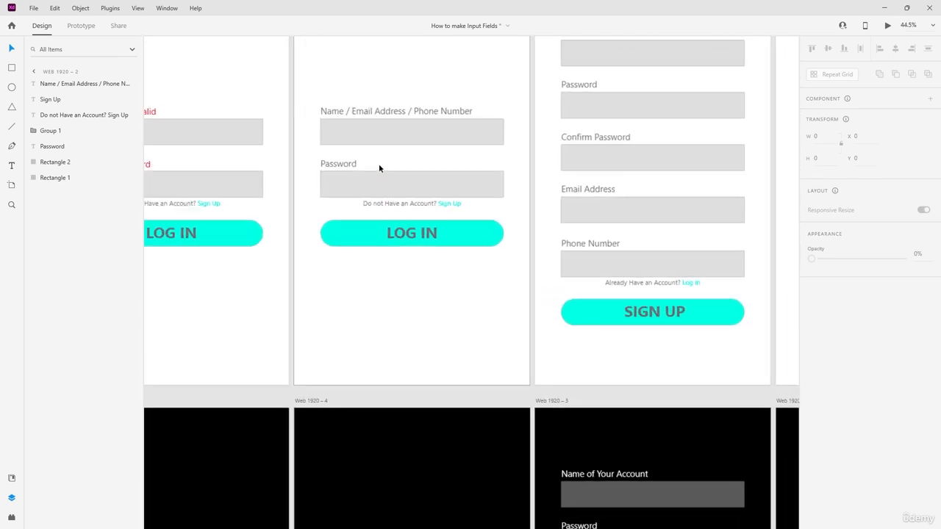
Step: Examine the light log-in artboards and their Credentials invalid and Wrong Password error variants
scroll(445, 231, "up", 2)
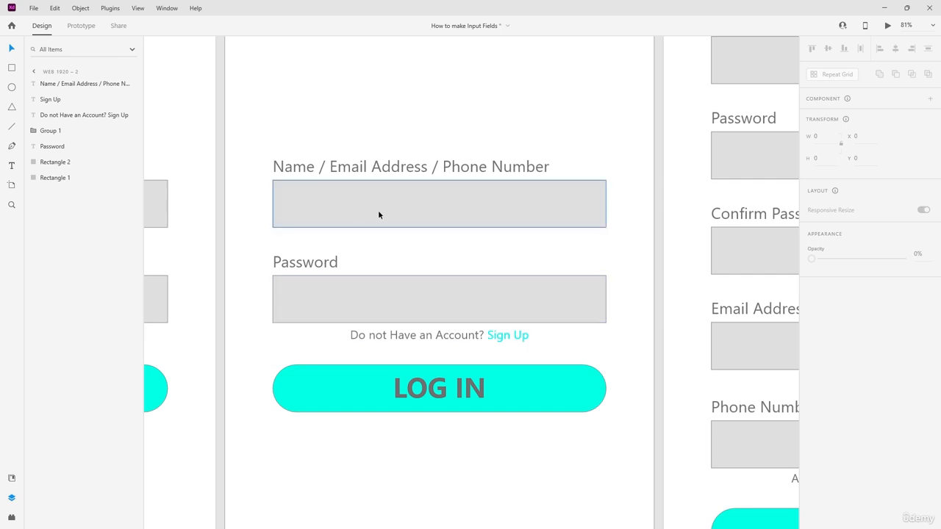
scroll(378, 214, "up", 2)
scroll(379, 242, "left", 10)
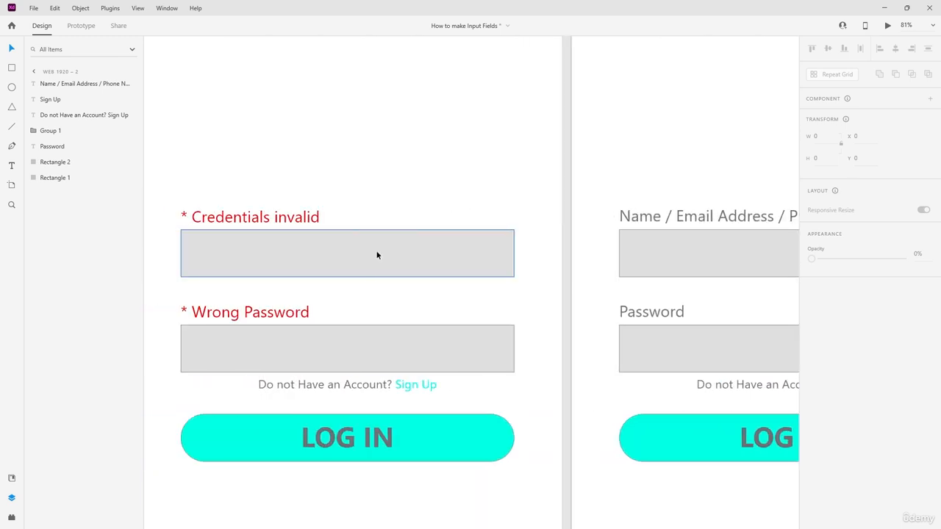
scroll(315, 299, "left", 4)
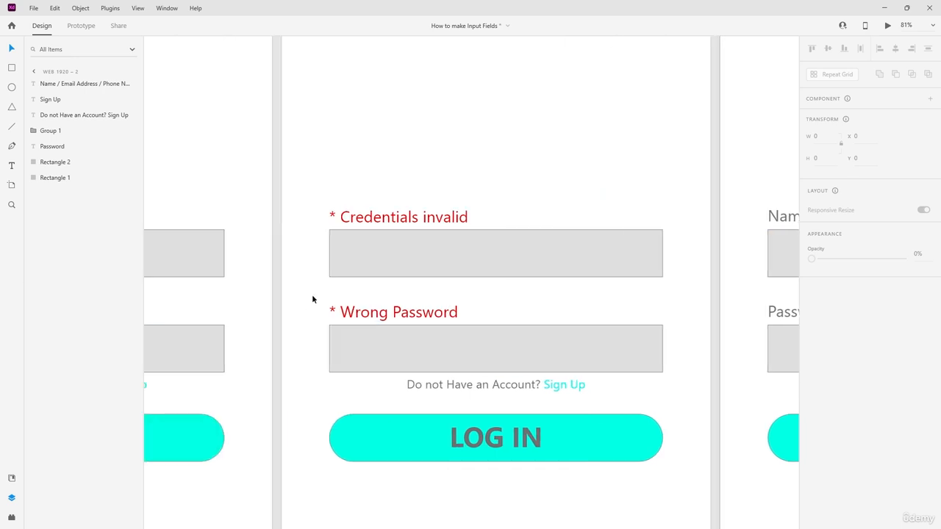
scroll(413, 321, "left", 12)
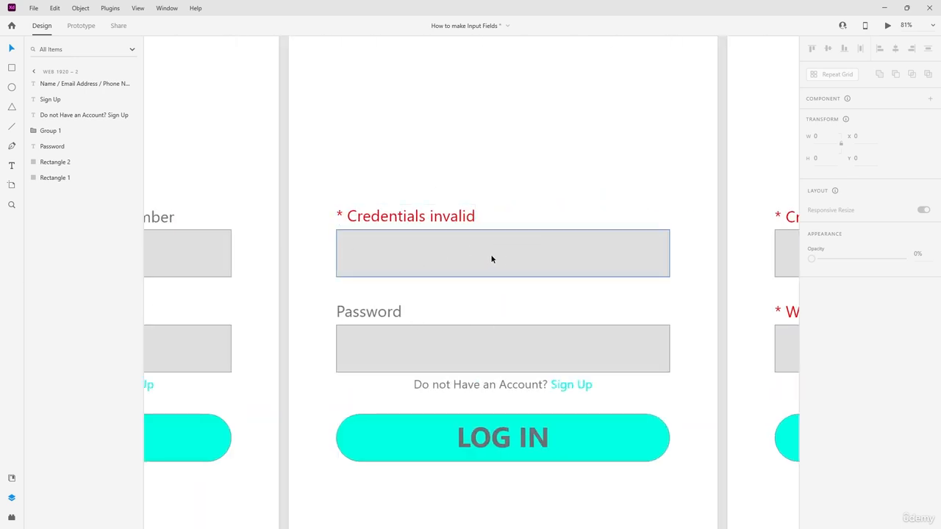
scroll(433, 267, "right", 5)
scroll(433, 264, "left", 7)
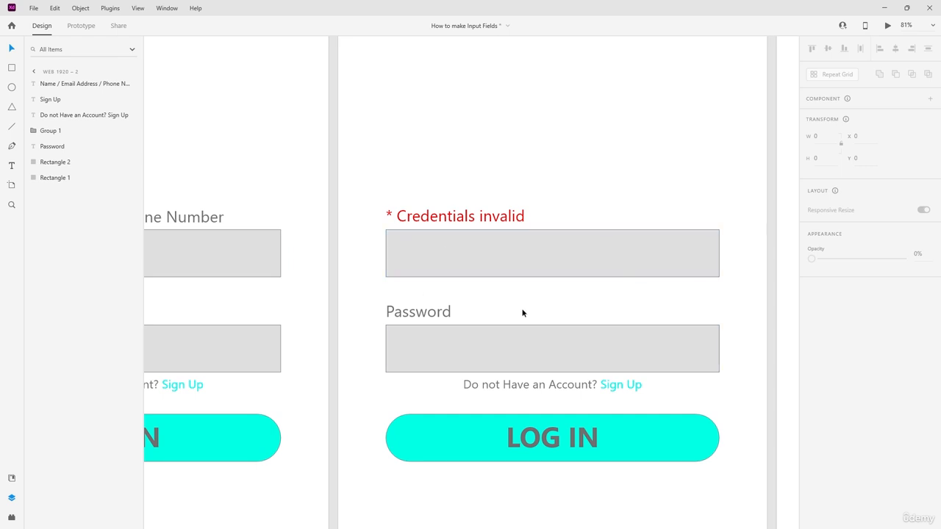
scroll(522, 313, "left", 13)
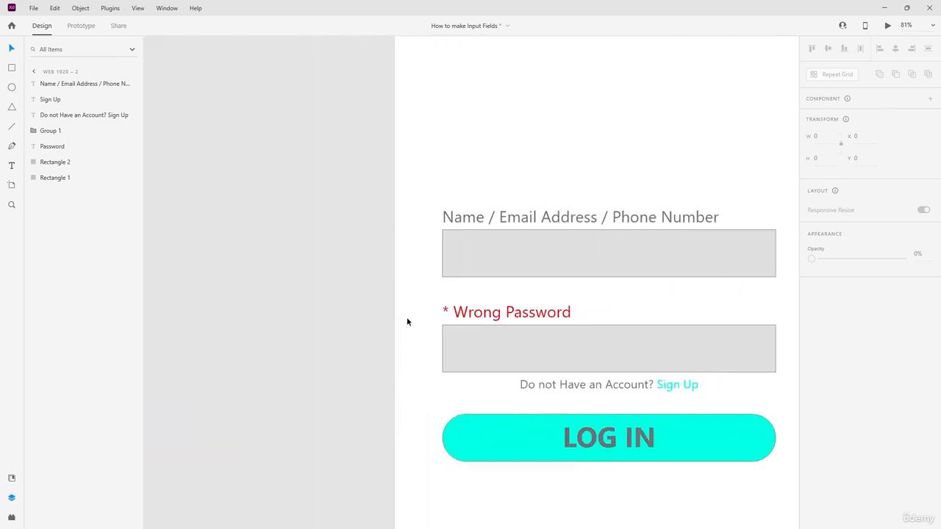
scroll(412, 321, "right", 20)
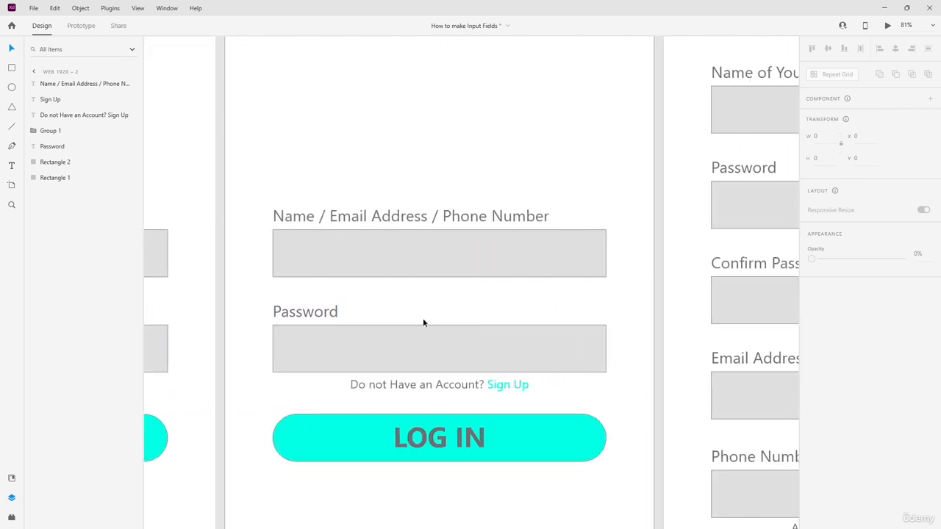
scroll(421, 320, "right", 1)
scroll(420, 321, "left", 3)
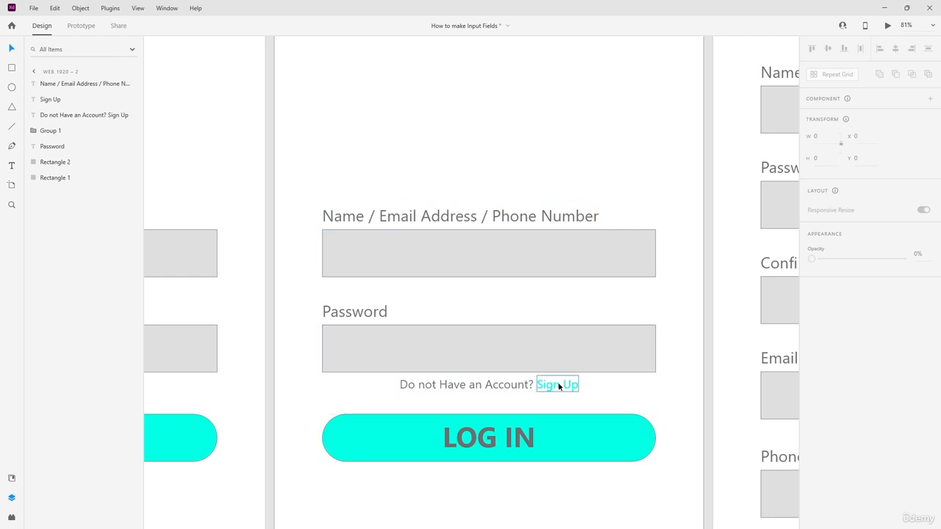
Step: Examine the light sign-up artboards, including the Passwords Do not Match and Enter a valid email address error variants
scroll(555, 387, "right", 9)
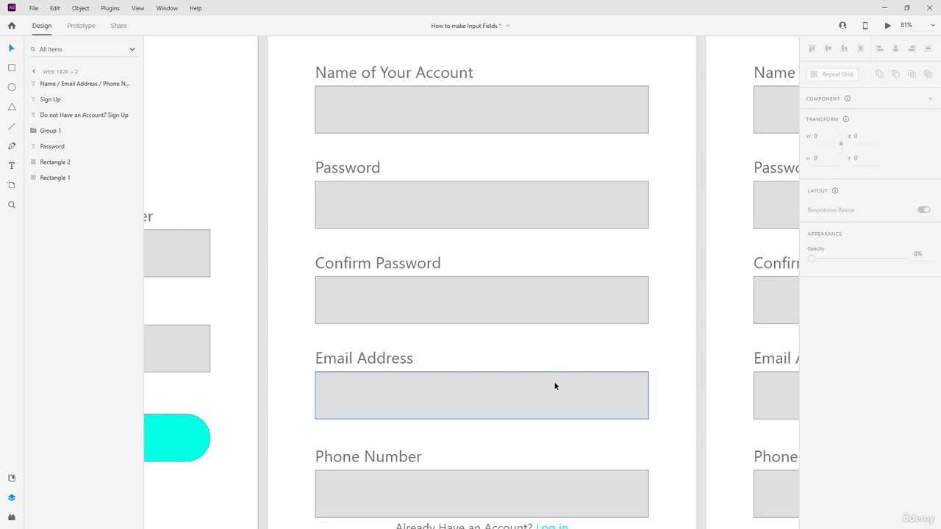
scroll(555, 382, "down", 3)
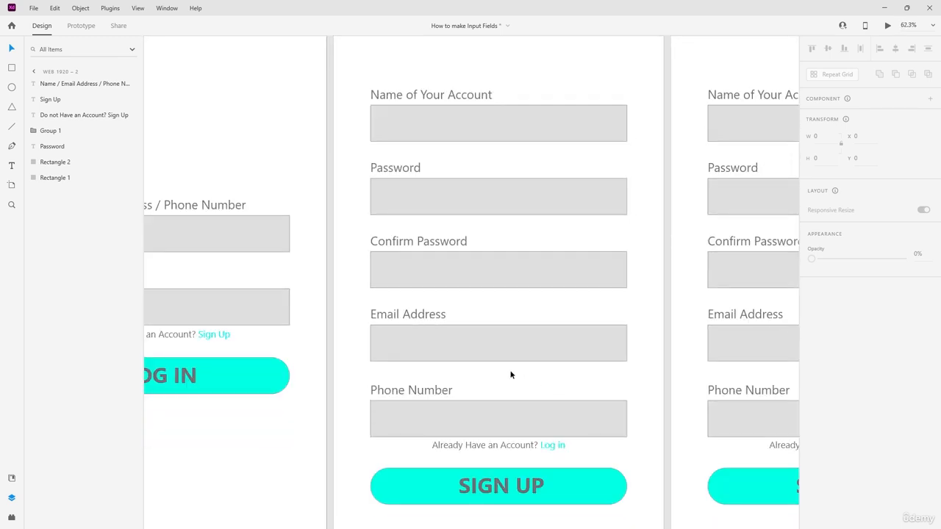
scroll(441, 323, "right", 1)
scroll(338, 261, "right", 6)
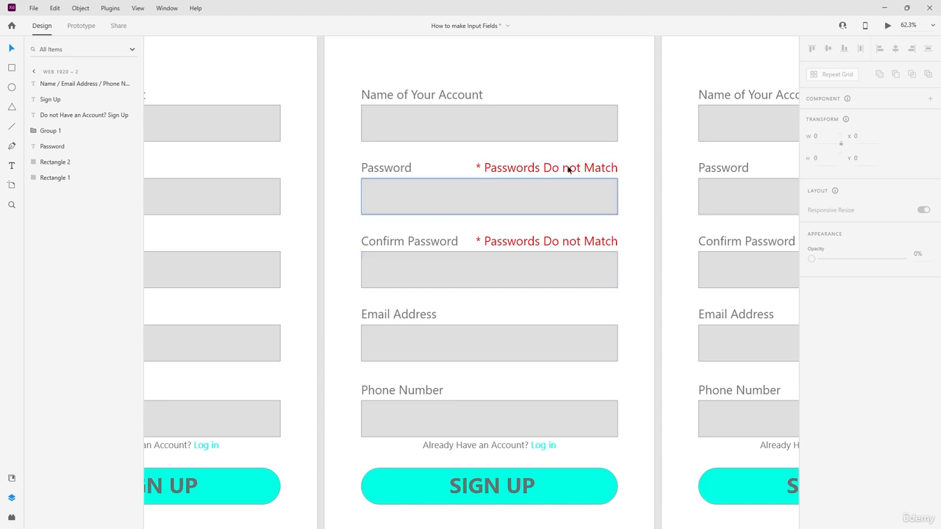
scroll(438, 270, "left", 5)
scroll(495, 259, "right", 4)
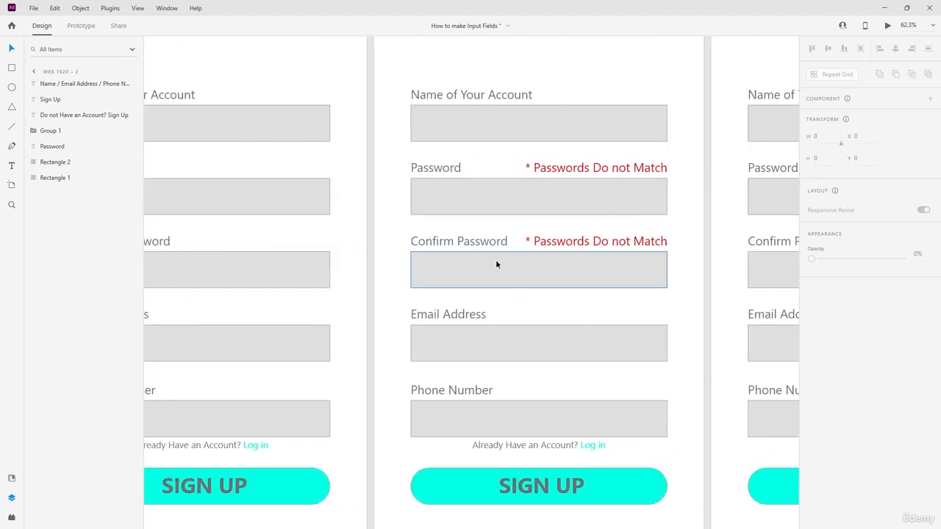
scroll(449, 268, "right", 1)
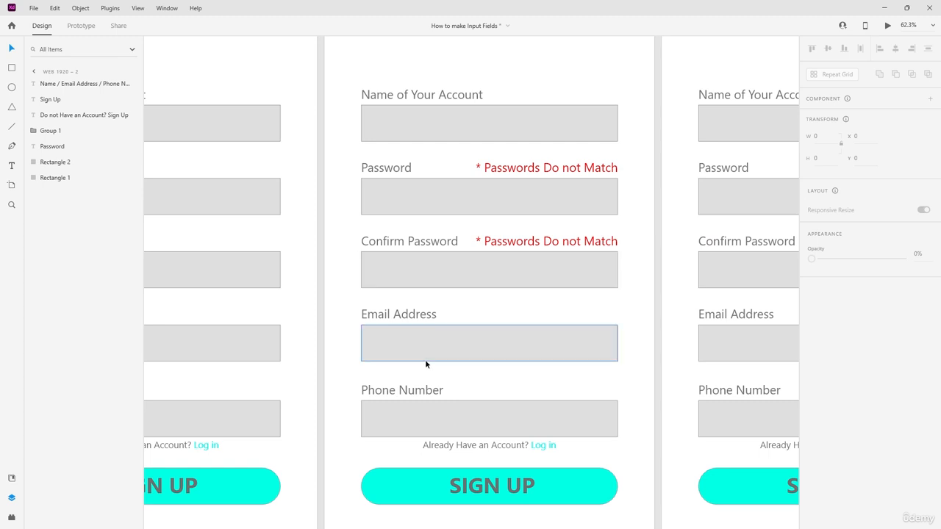
scroll(405, 359, "right", 7)
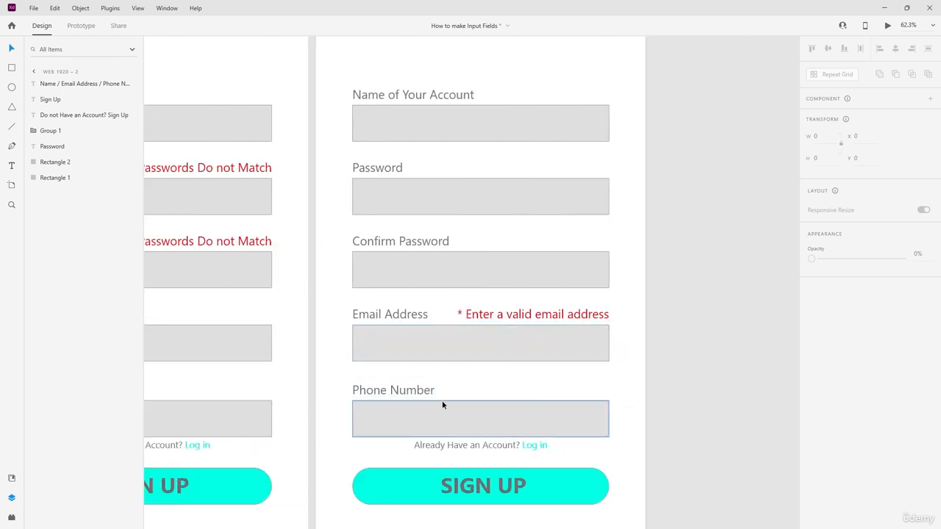
scroll(333, 326, "left", 4)
scroll(473, 333, "right", 4)
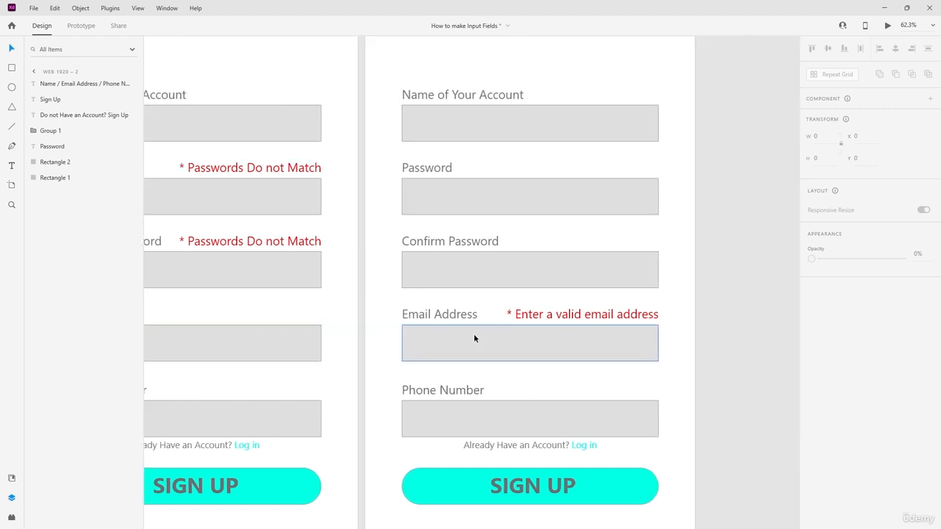
scroll(500, 355, "right", 1)
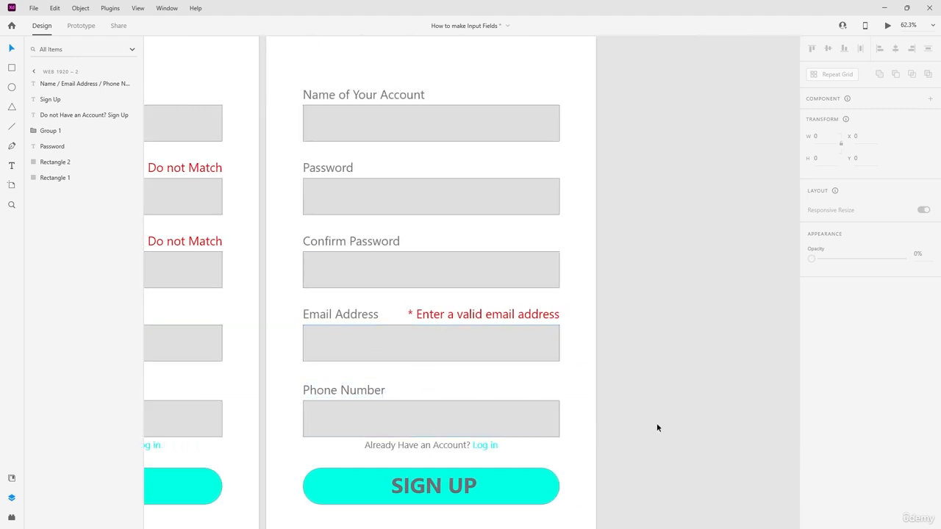
scroll(398, 422, "right", 1)
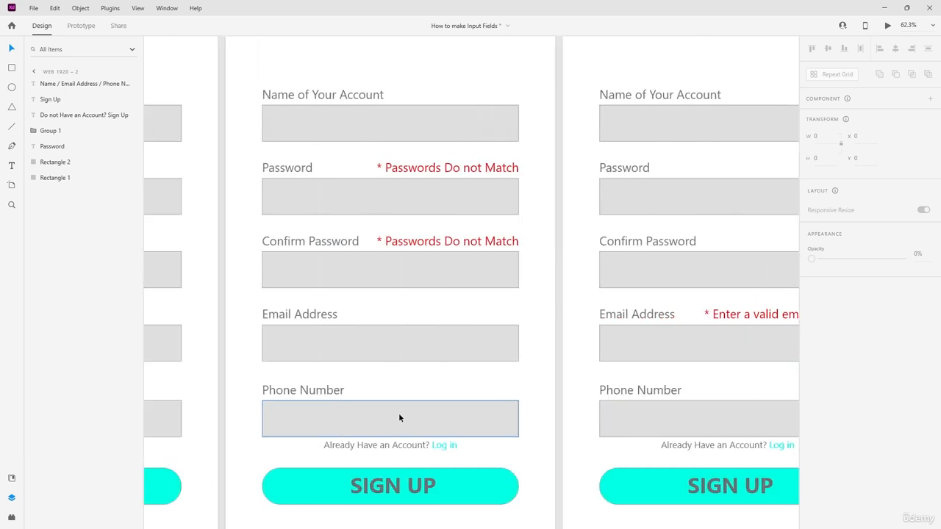
Step: Try shortening the Phone Number field on Web 1920 – 5 from its left edge to about 572 wide, and undo the resize
left_click(341, 422)
left_click_drag(262, 419, 344, 416)
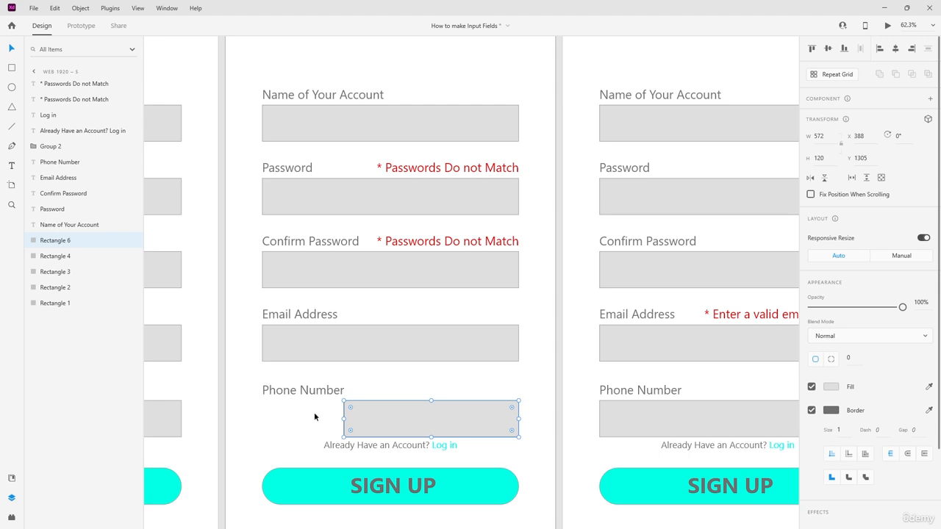
key("ctrl+z")
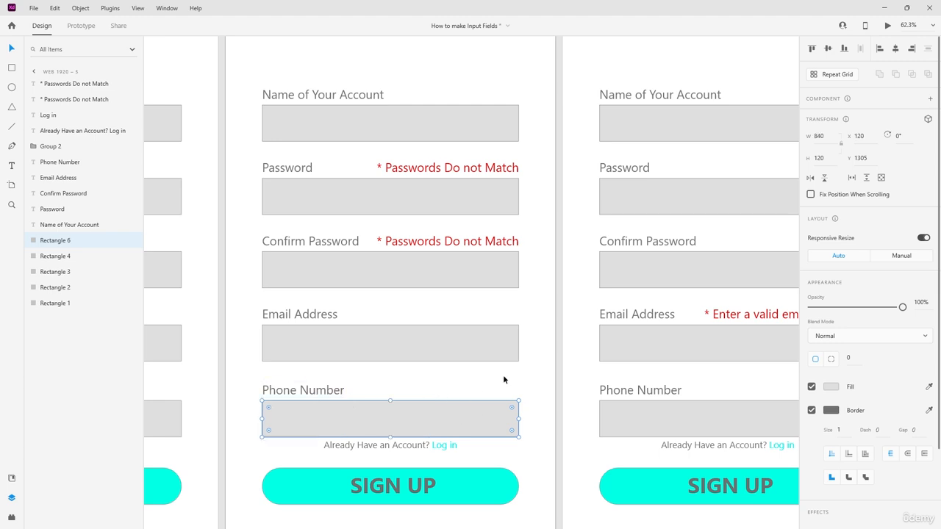
Step: Deselect the Phone Number field and compare the complete rows of light and dark log-in and sign-up artboards
scroll(557, 366, "down", 5)
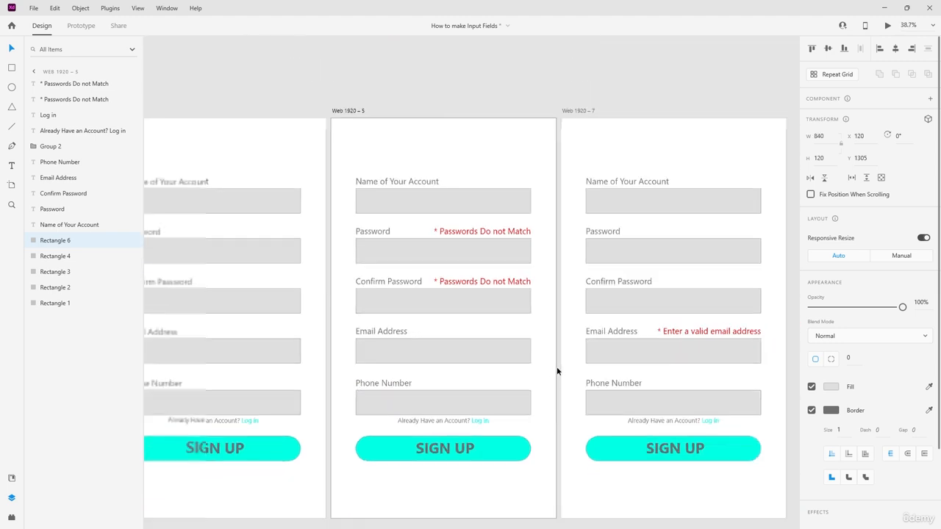
left_click(704, 315)
scroll(597, 342, "down", 3)
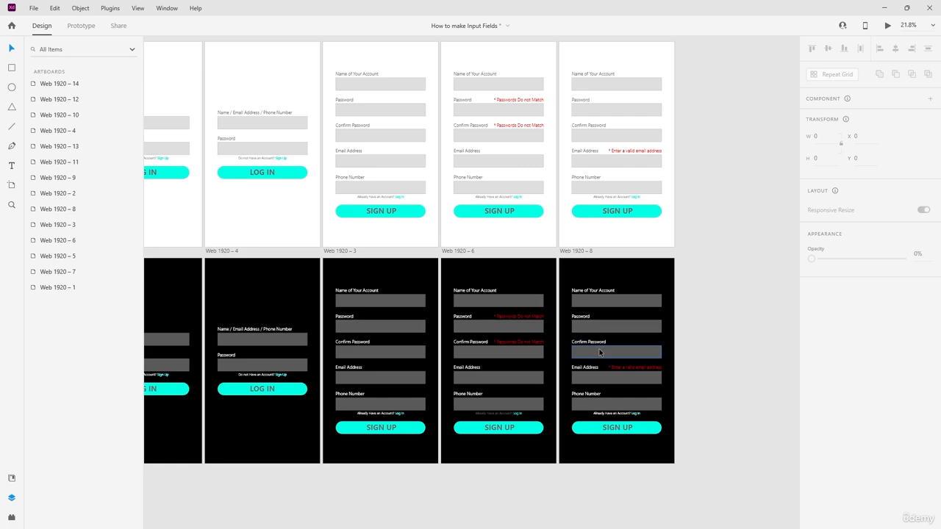
scroll(599, 348, "right", 2)
scroll(599, 349, "right", 2)
scroll(568, 352, "down", 4)
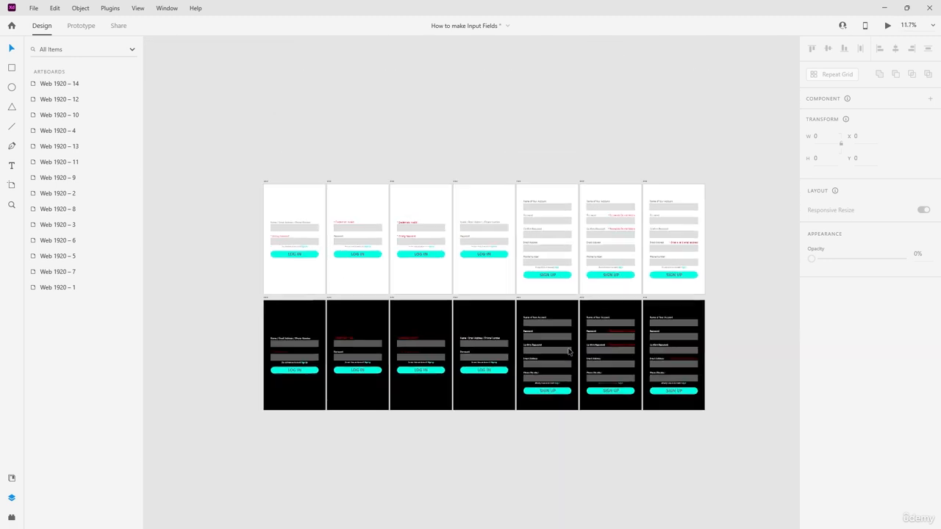
scroll(710, 246, "up", 9)
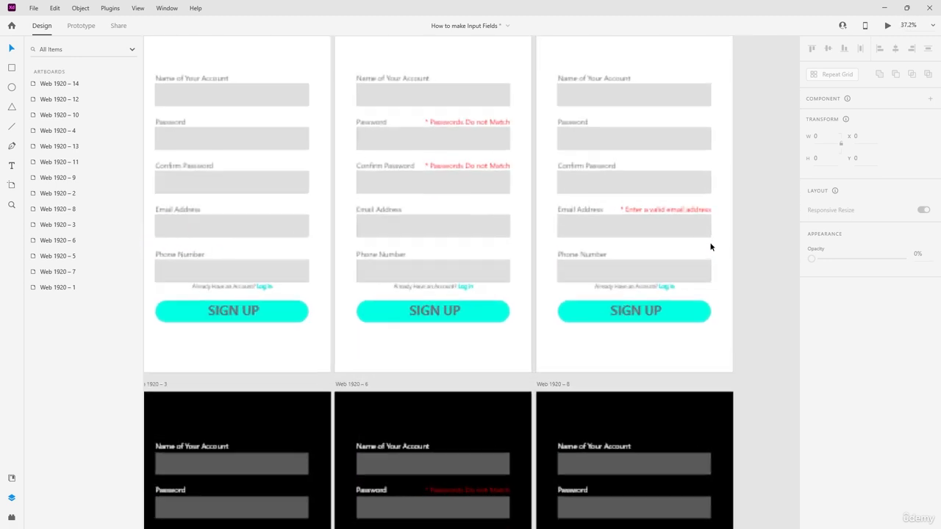
scroll(474, 308, "up", 1)
scroll(483, 304, "down", 5)
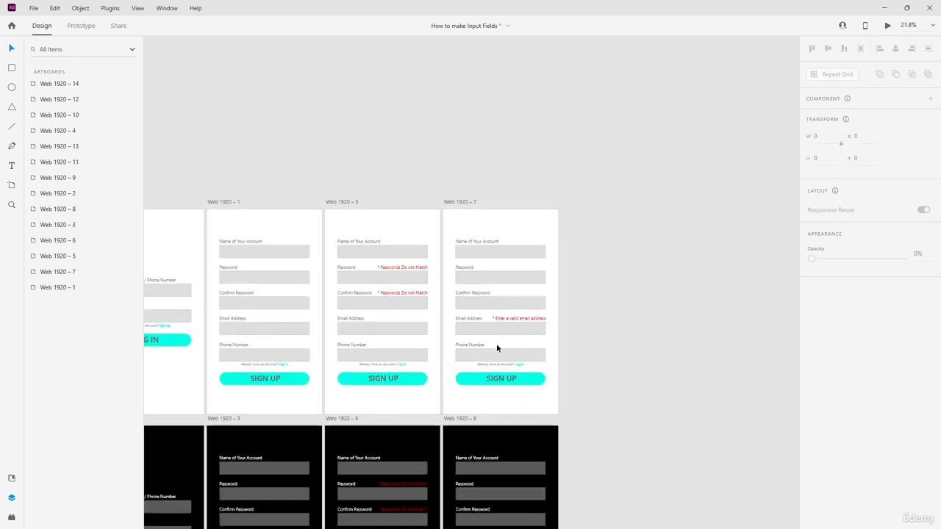
scroll(496, 343, "down", 3)
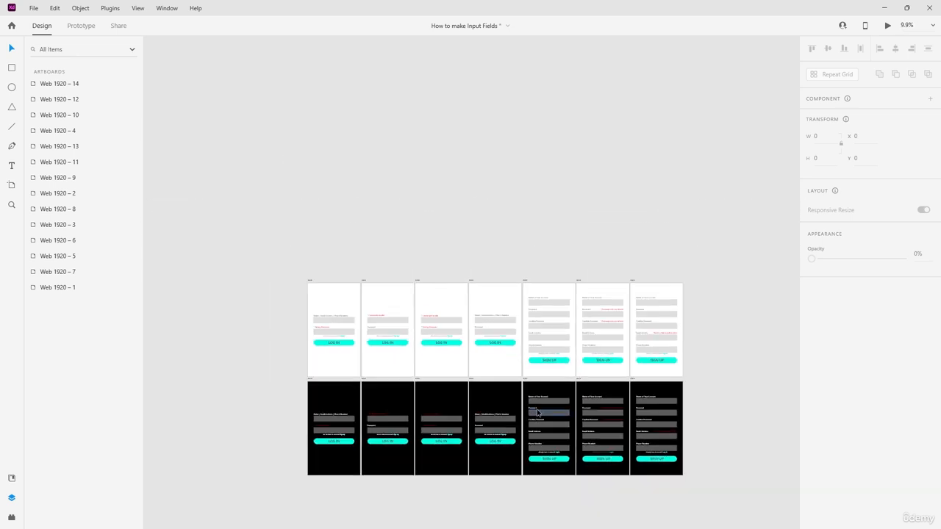
scroll(537, 401, "up", 2)
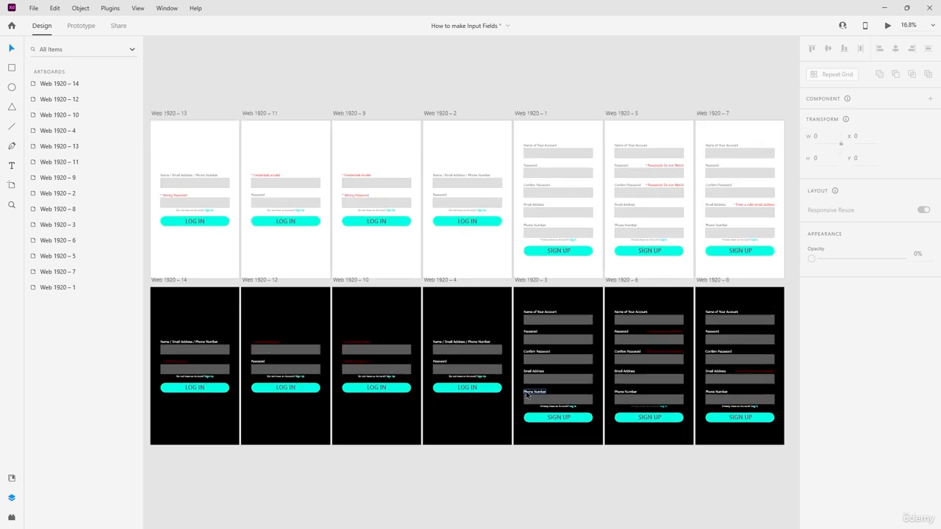